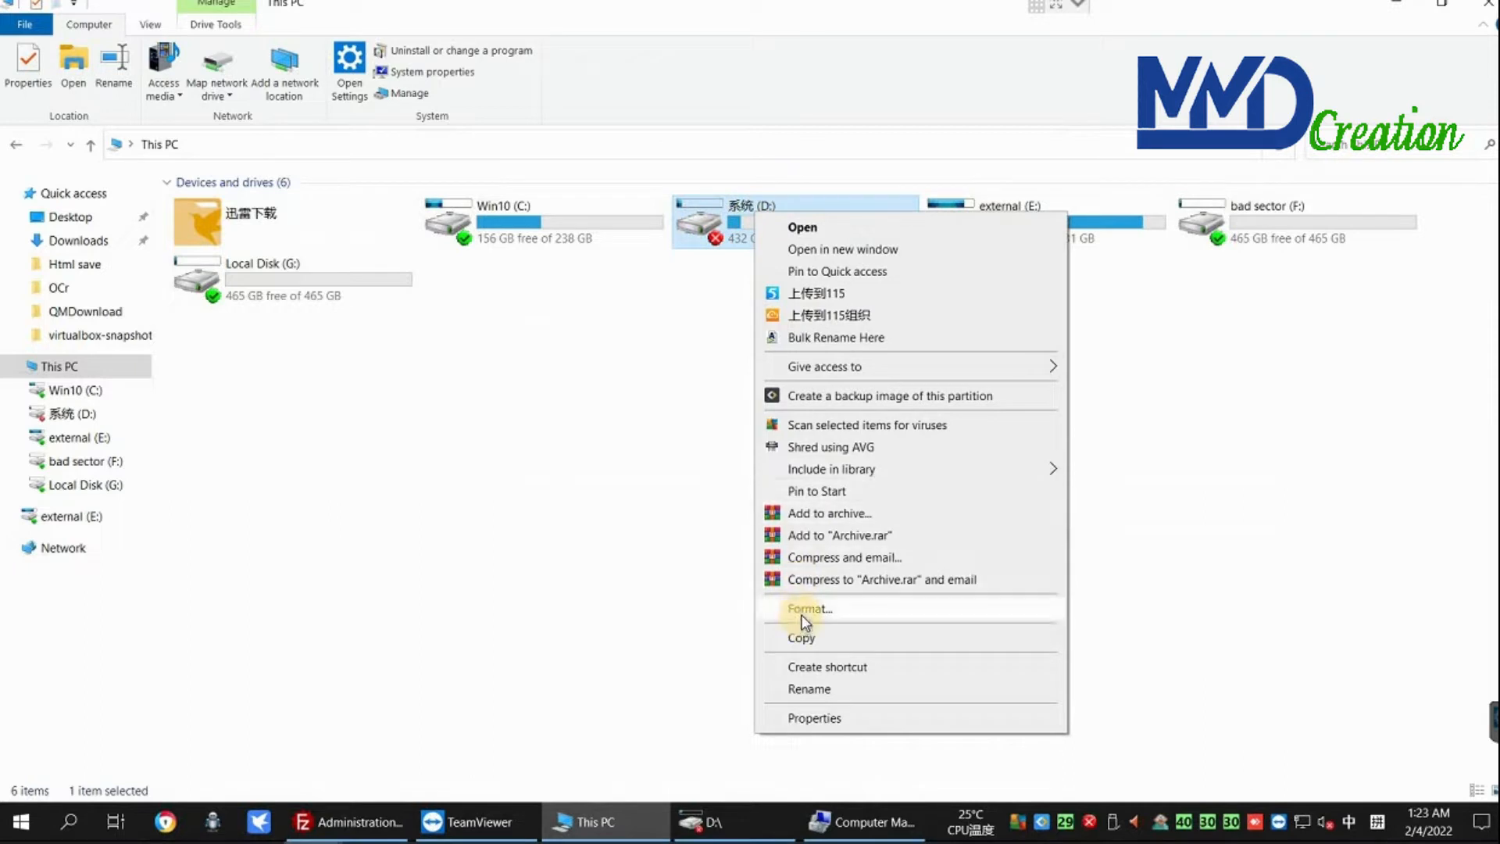
Step: Try to quick format drive D: as NTFS with 4096-byte allocation units, proceeding even if it is in use, and close the format dialog
click(800, 614)
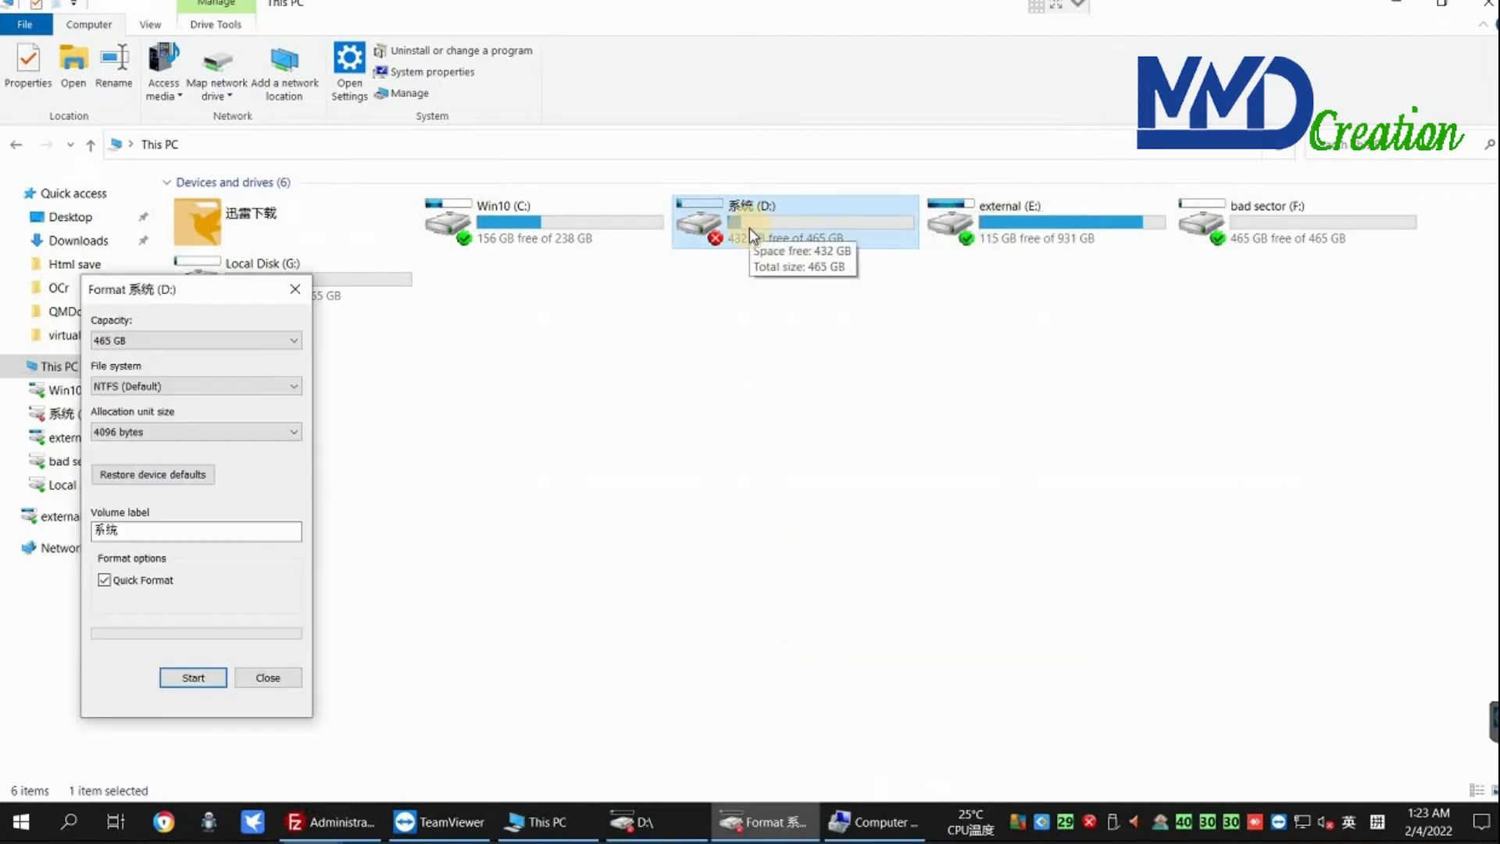
click(177, 678)
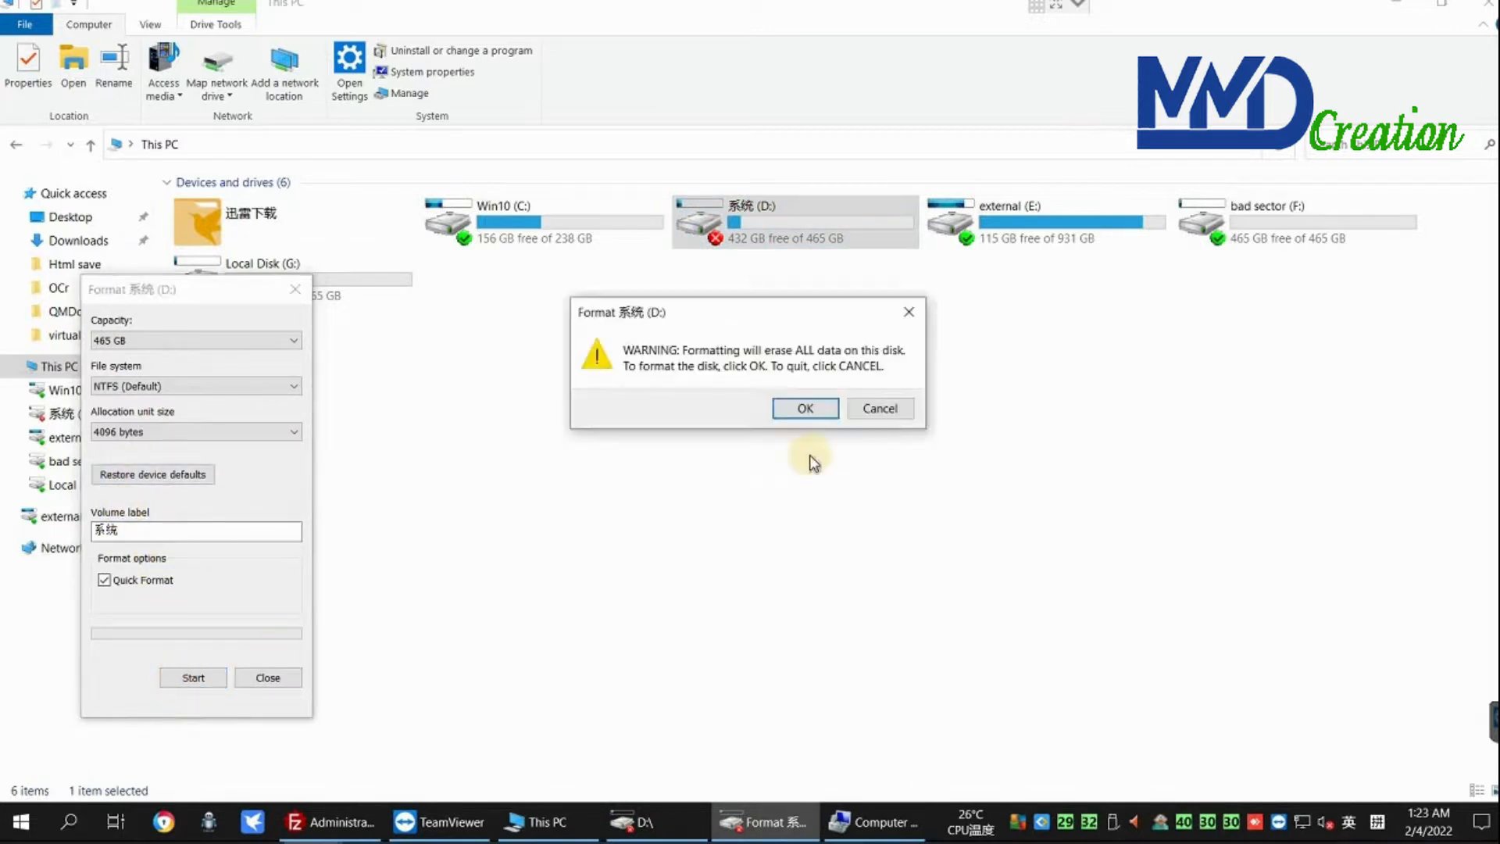
click(793, 406)
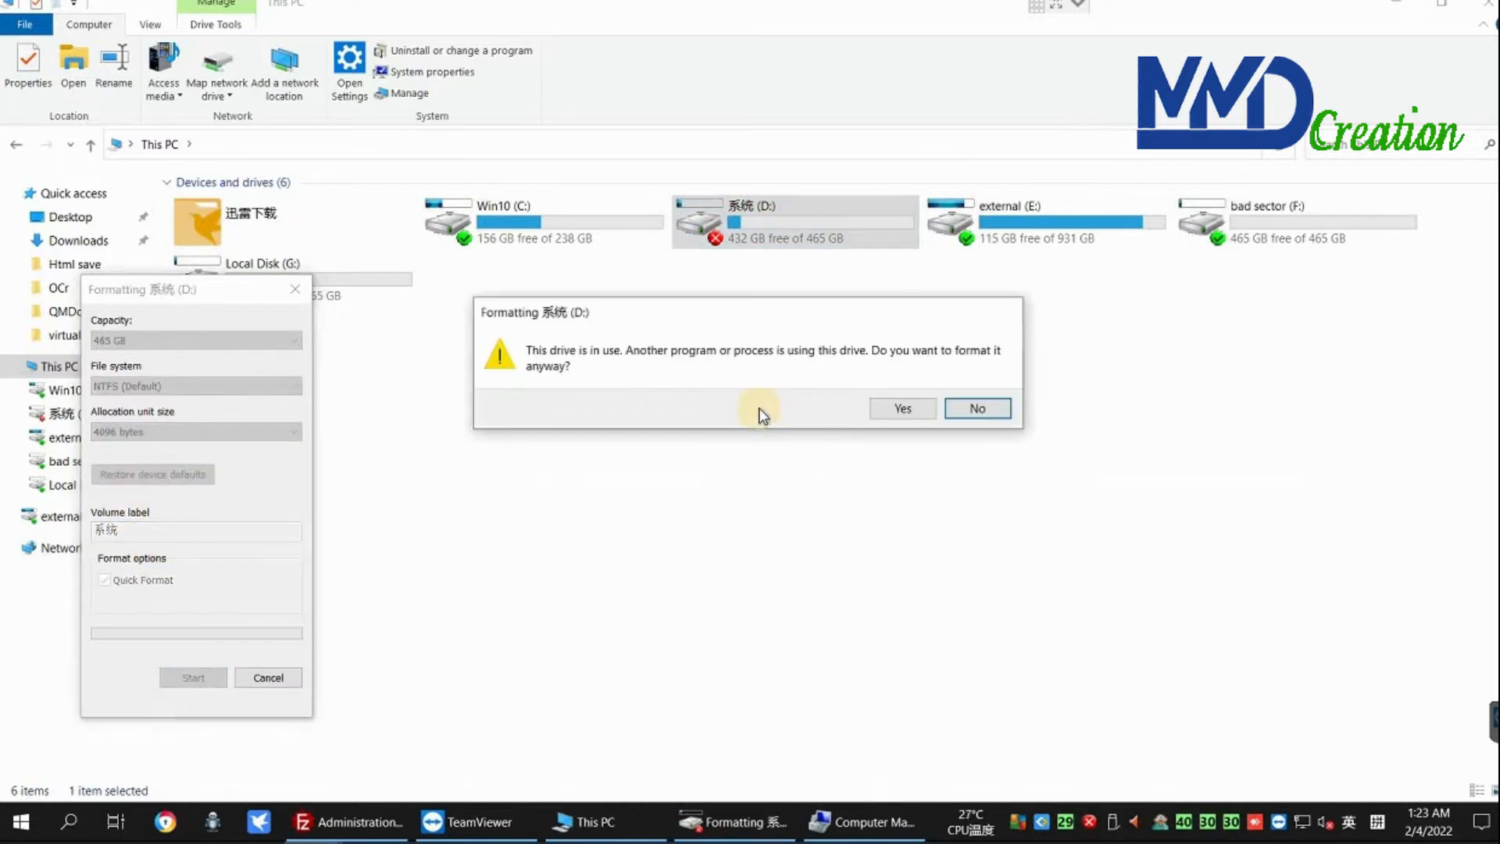
click(898, 410)
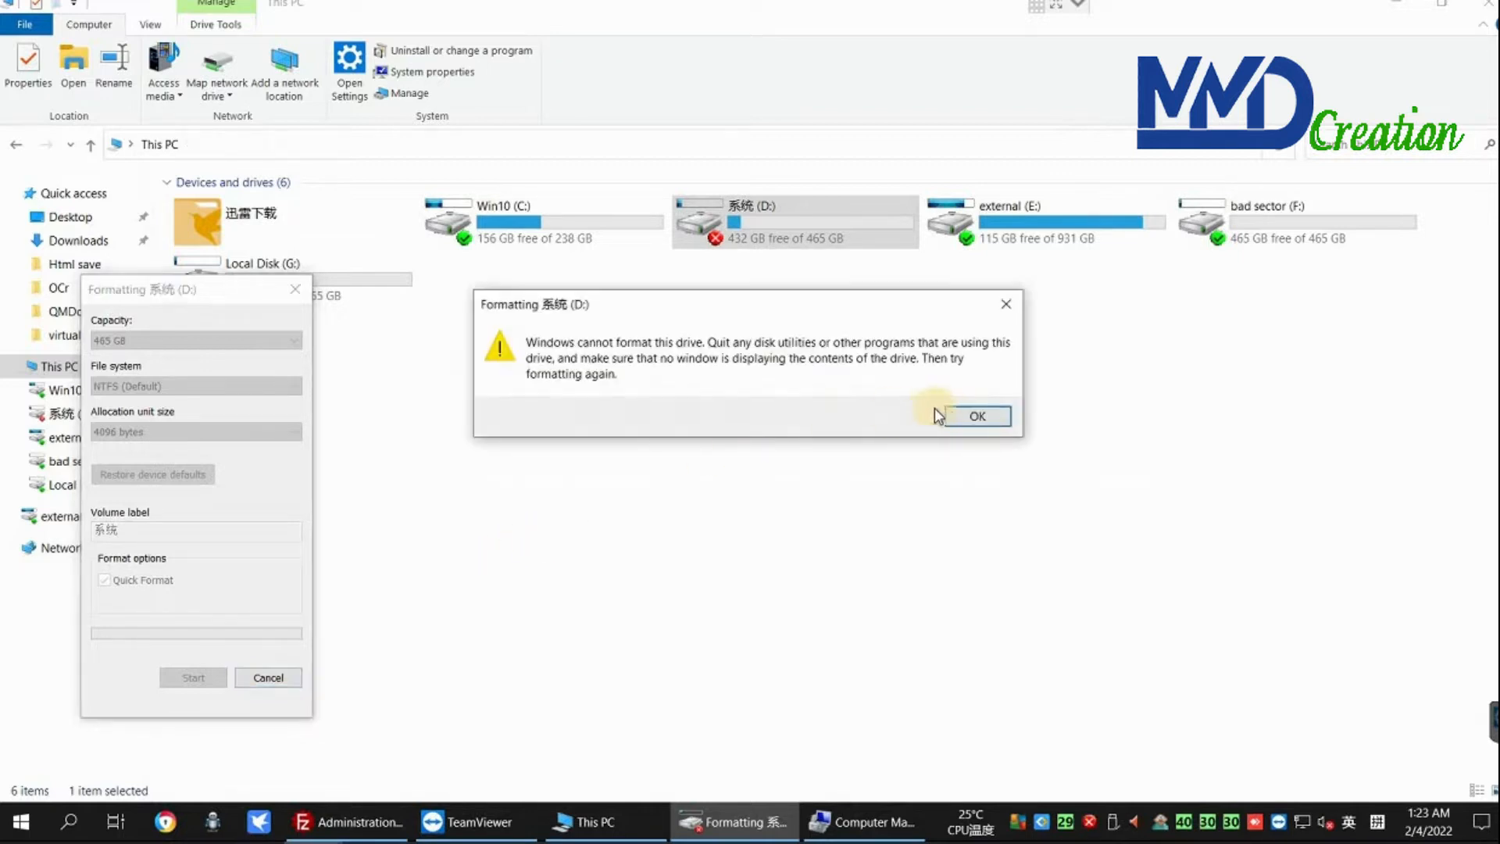
click(968, 416)
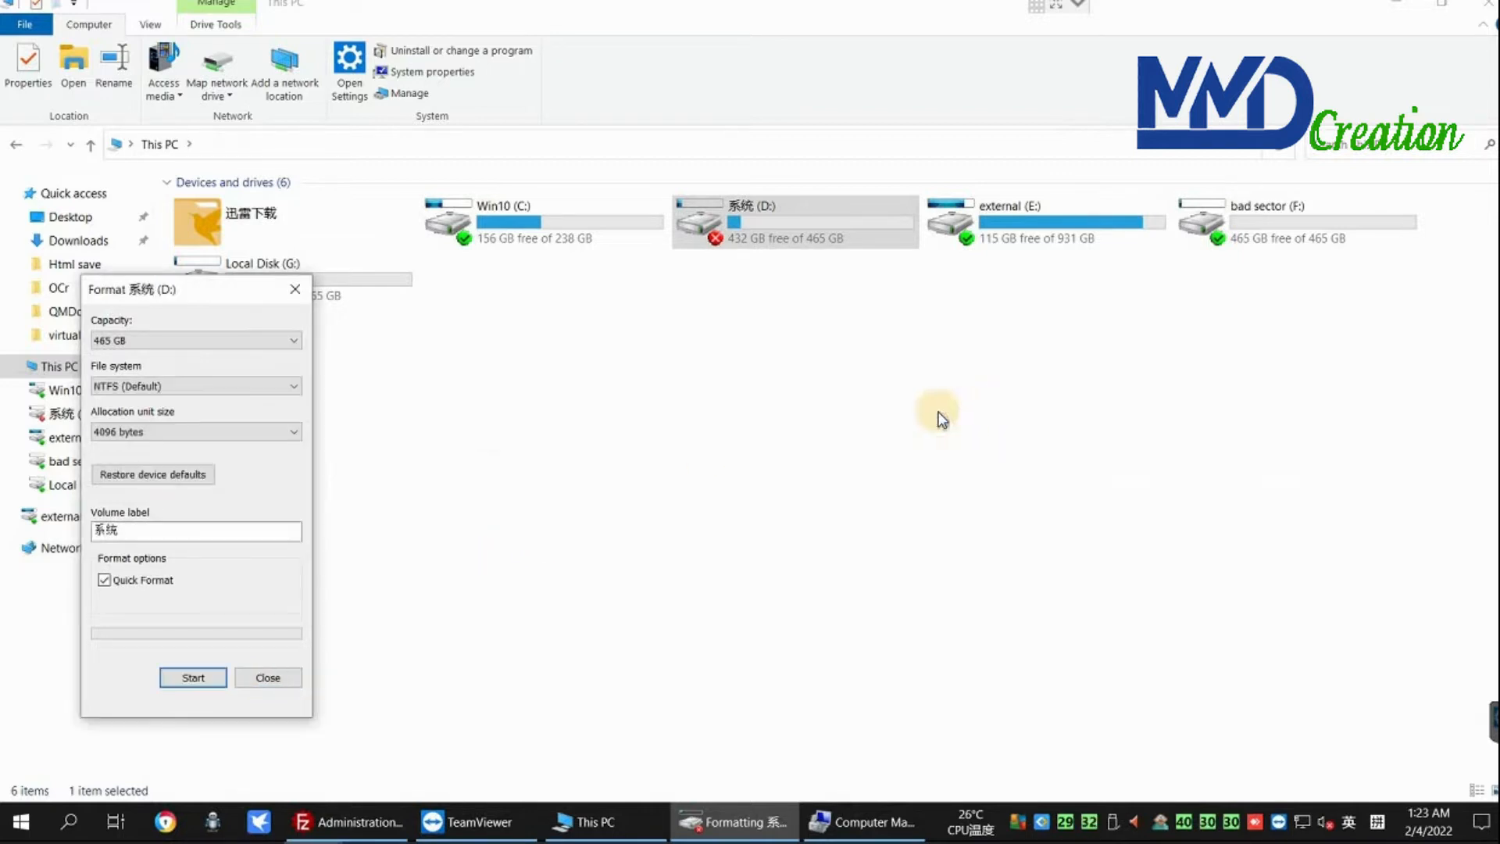
click(274, 676)
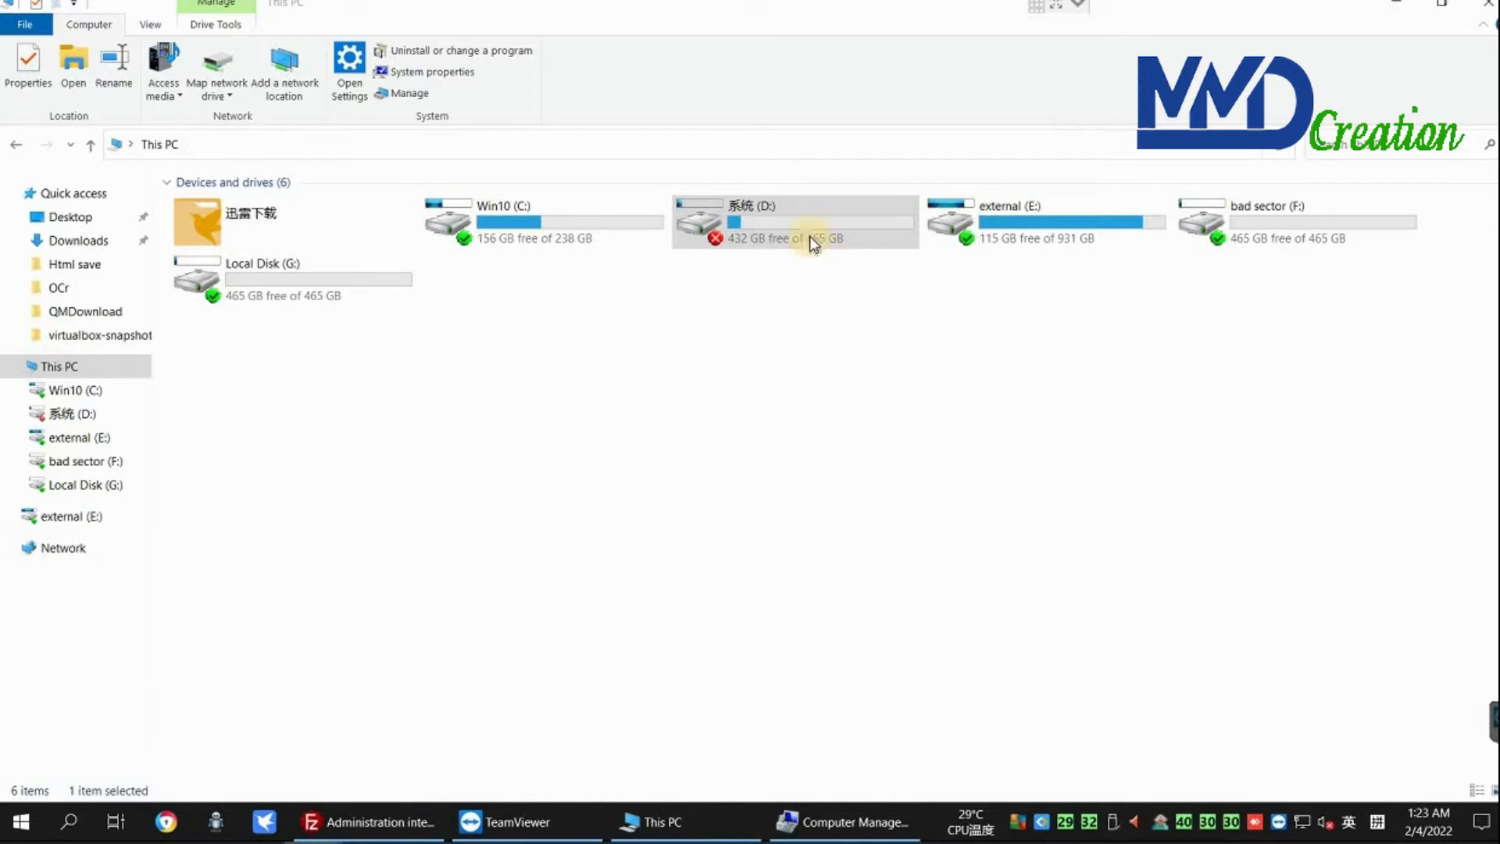
Step: Look inside drive D: for contents and go back to This PC
double_click(743, 214)
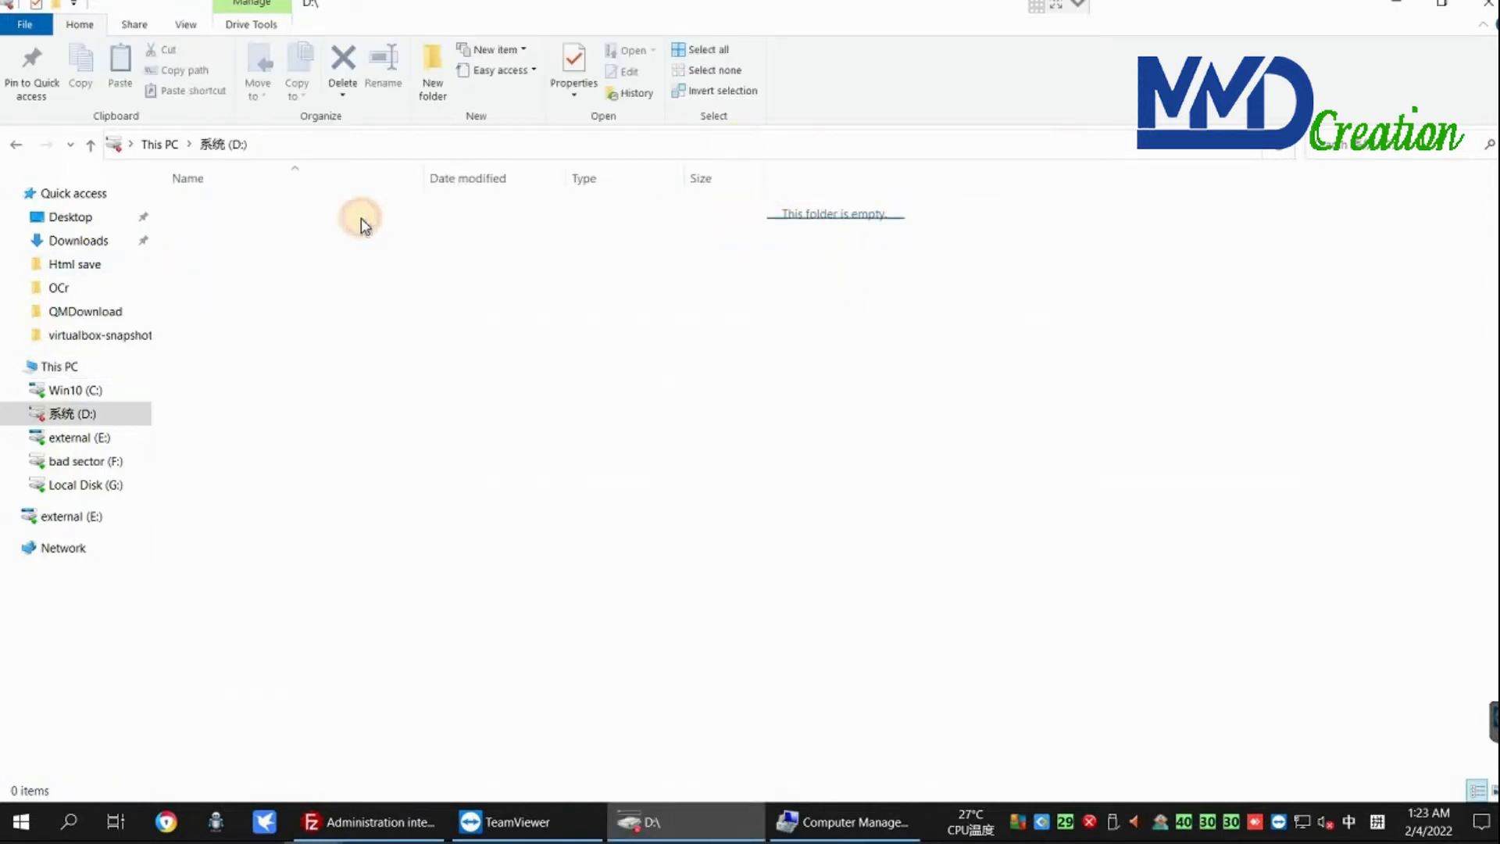
click(90, 144)
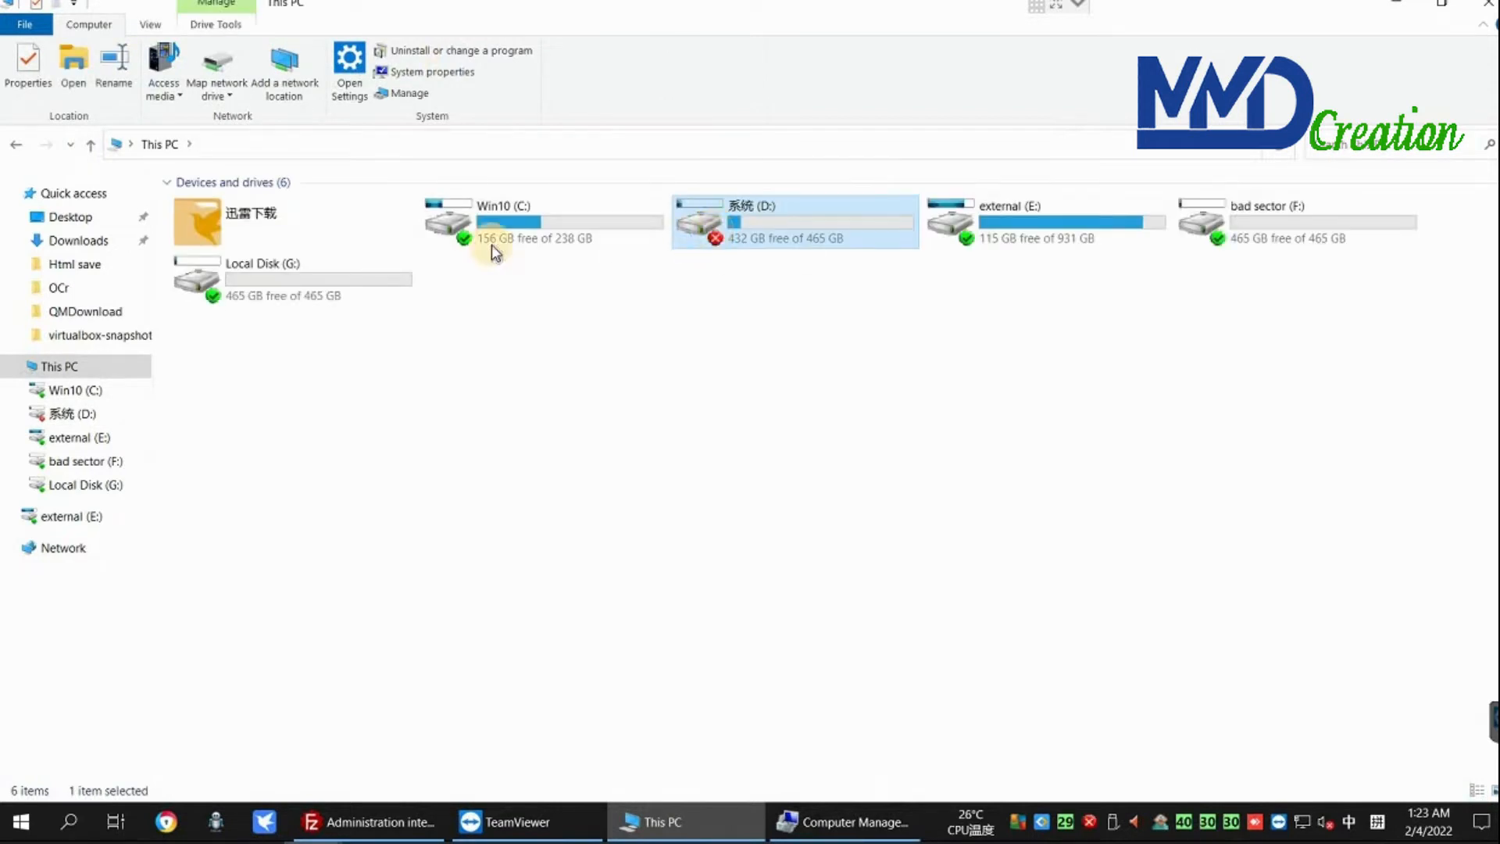
Step: Open this computer's properties and search Windows for "adva" to open the advanced system settings
click(86, 368)
right_click(86, 368)
click(143, 629)
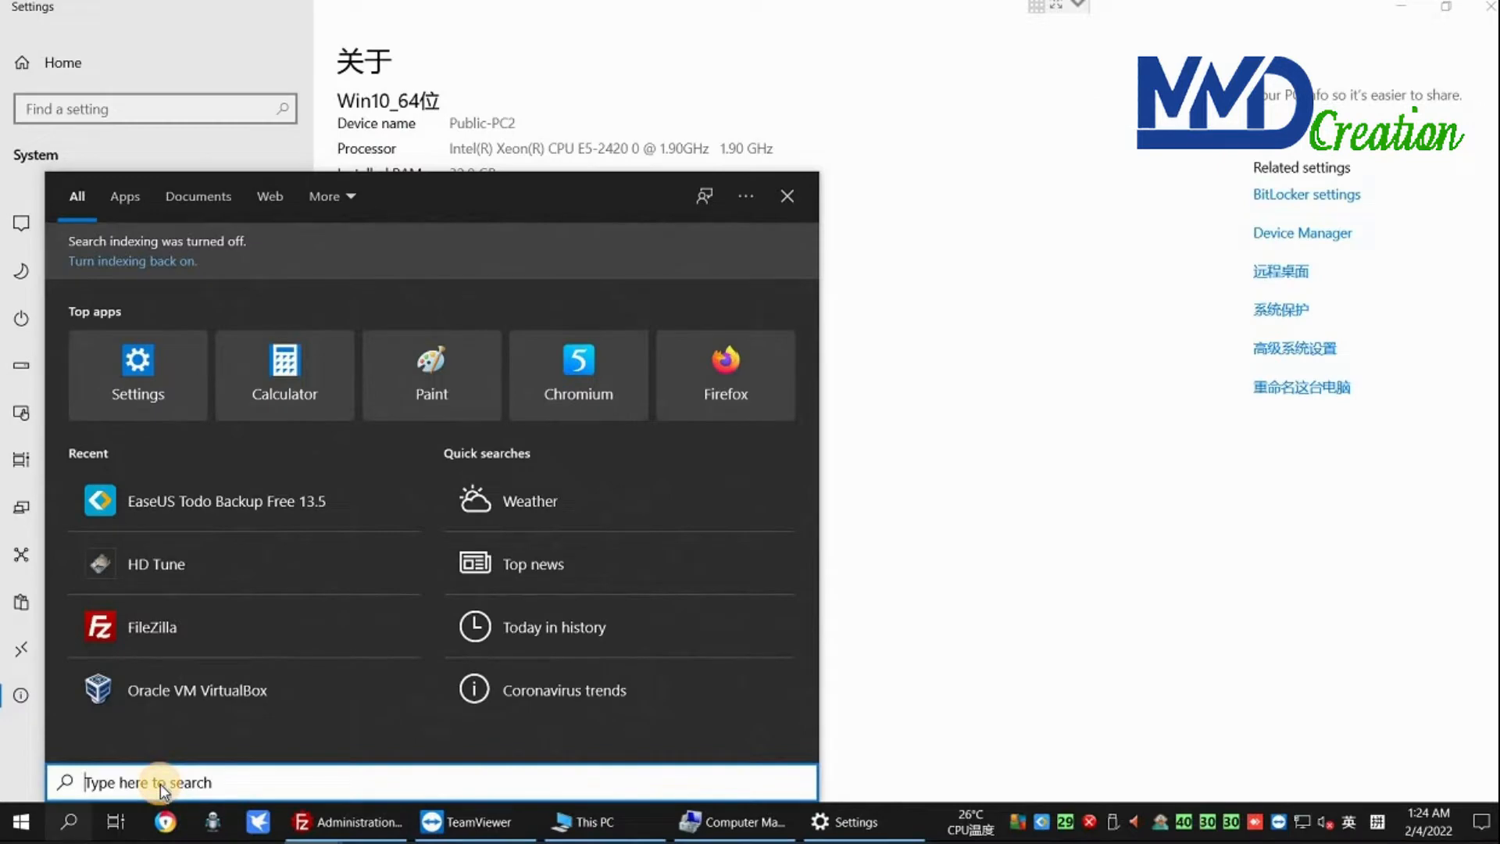
text(adva)
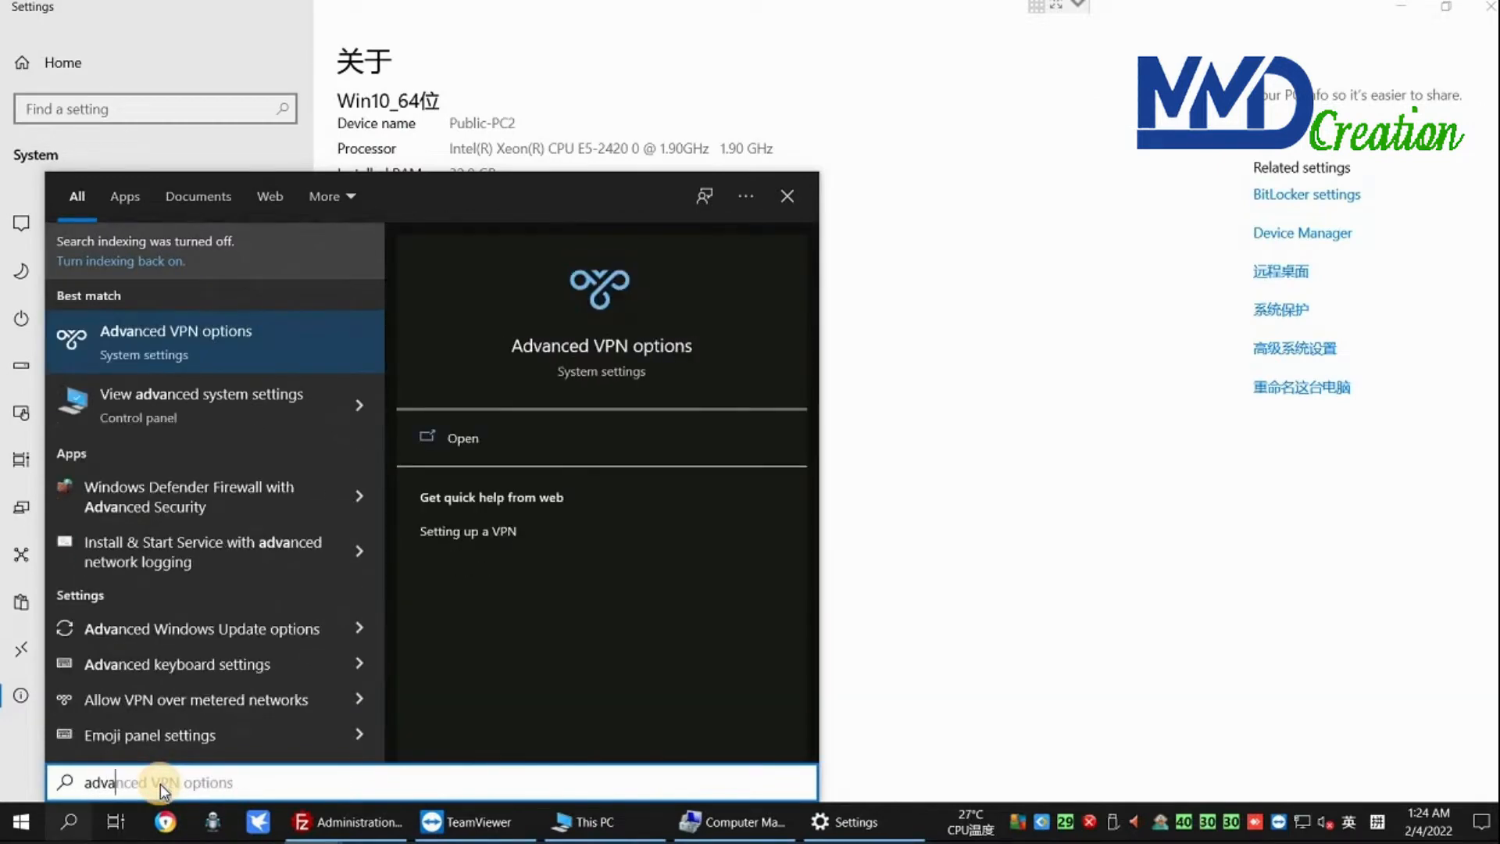
click(223, 401)
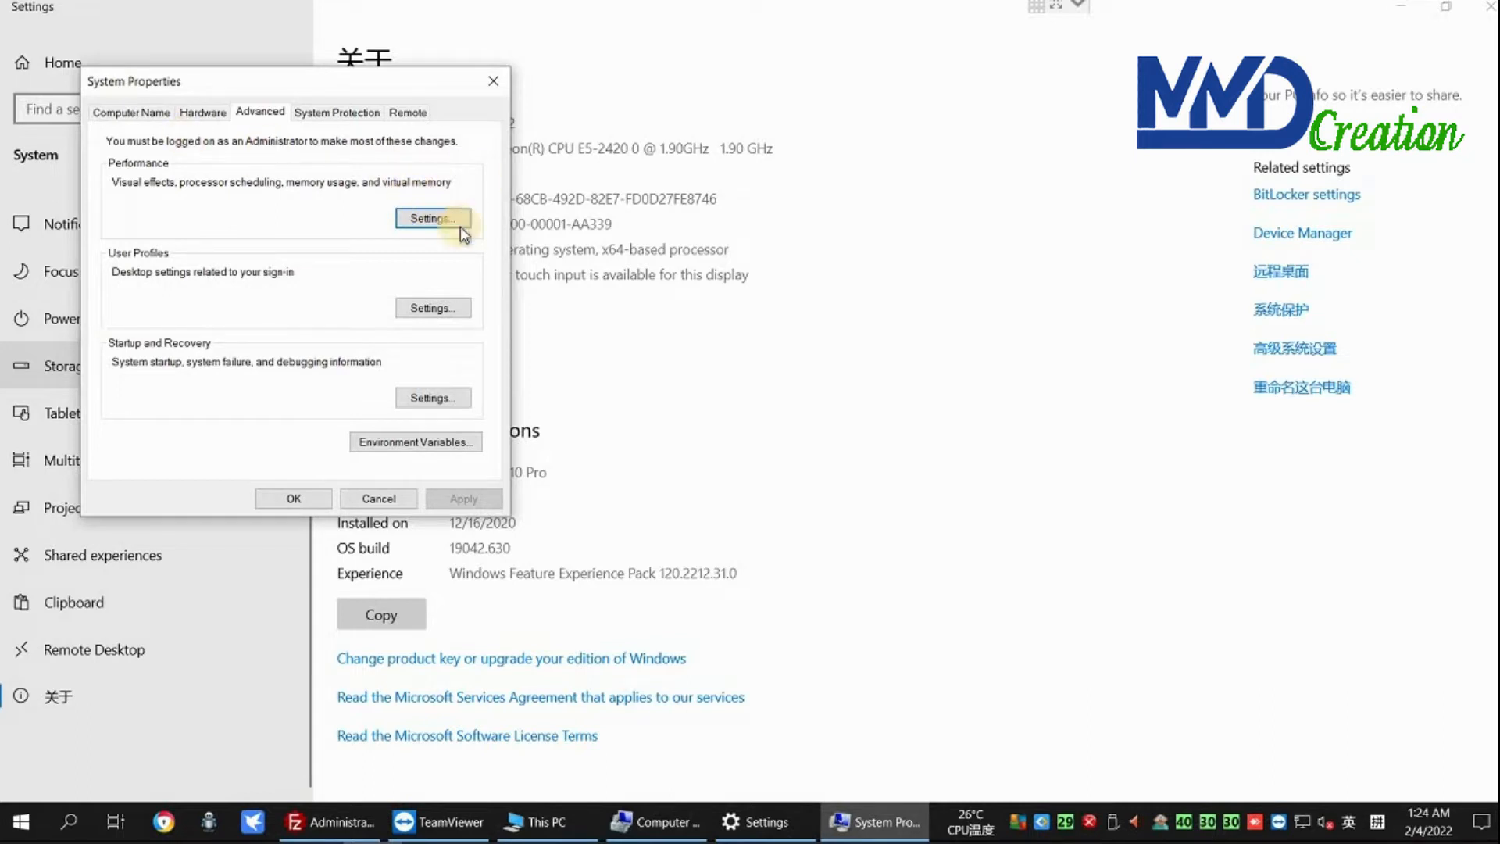
Step: Open the Virtual Memory settings from the advanced performance options
click(431, 221)
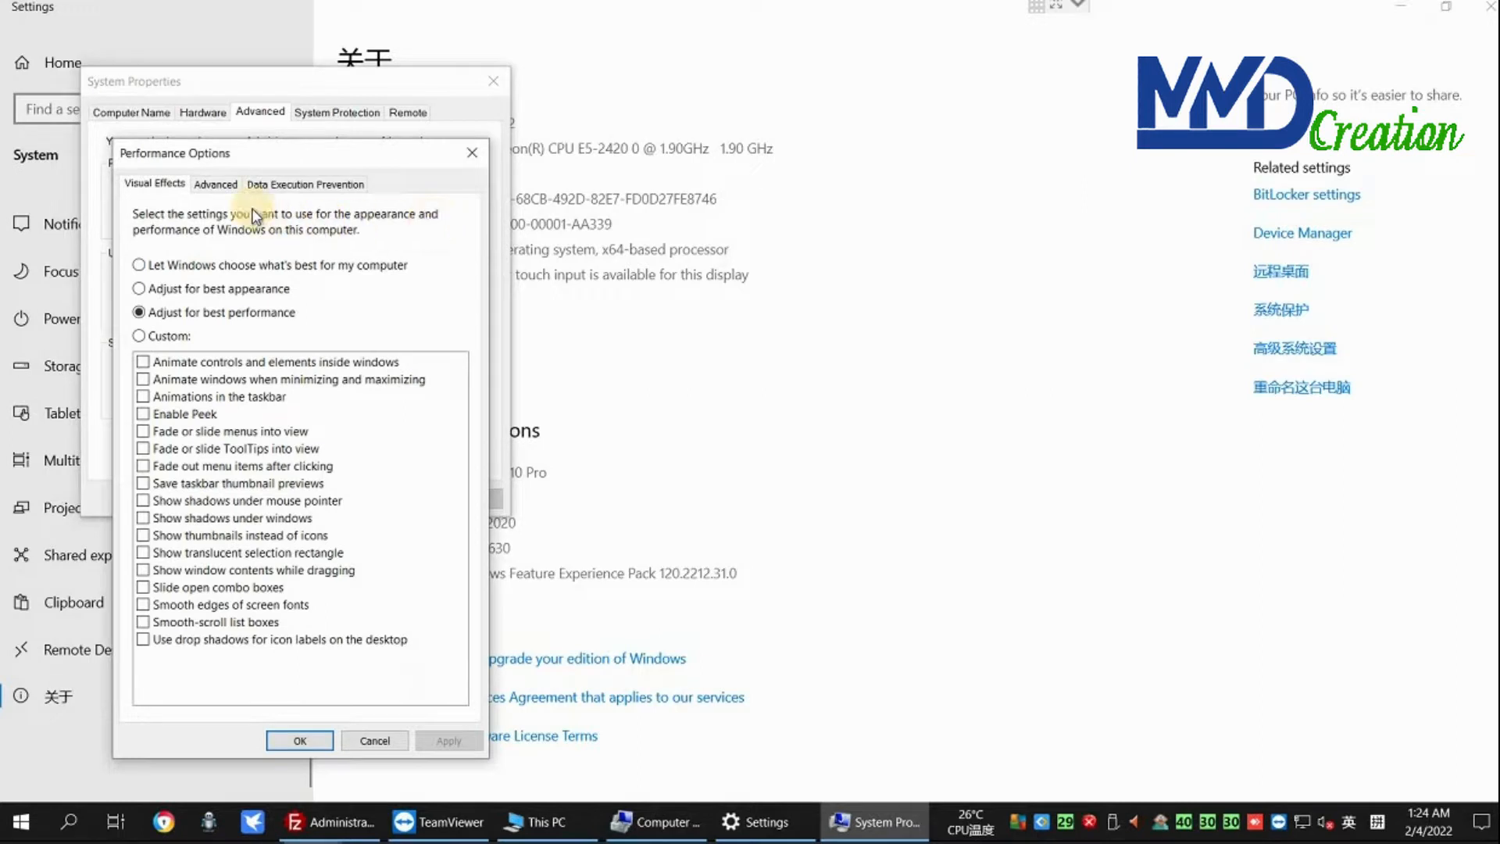
click(216, 185)
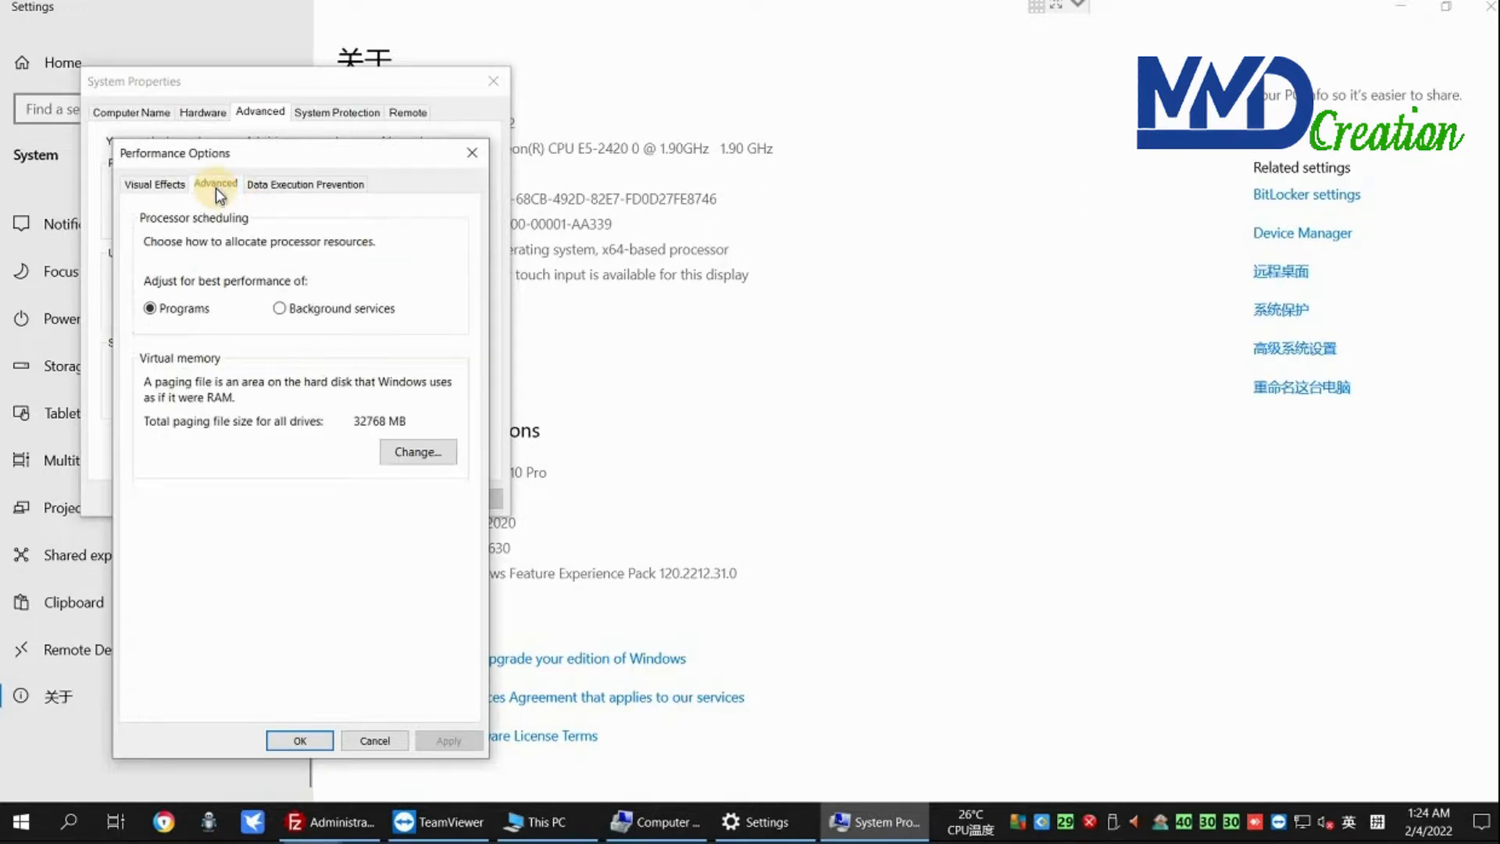
click(288, 186)
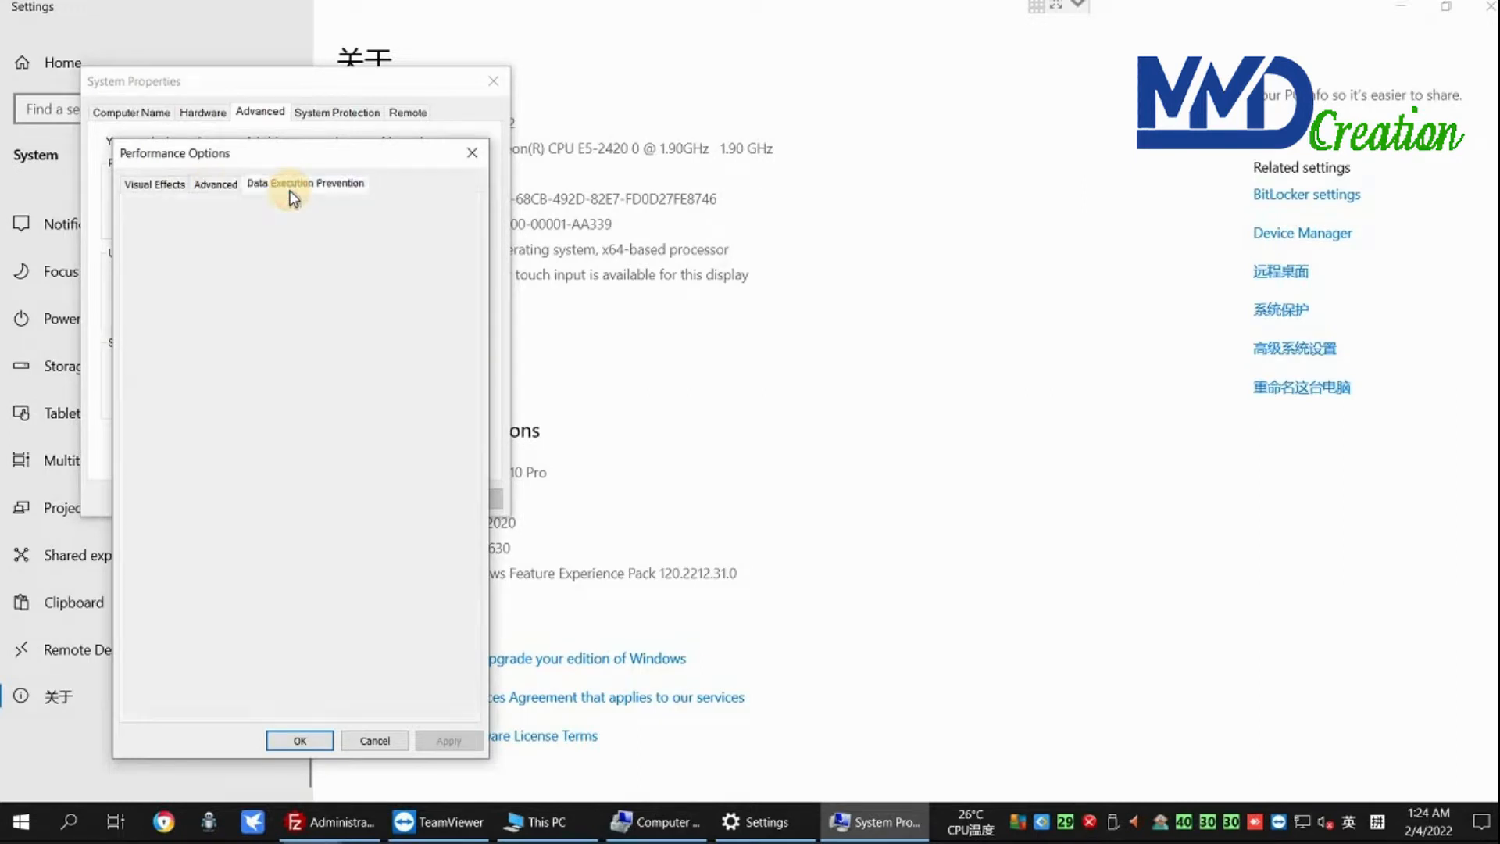
click(218, 190)
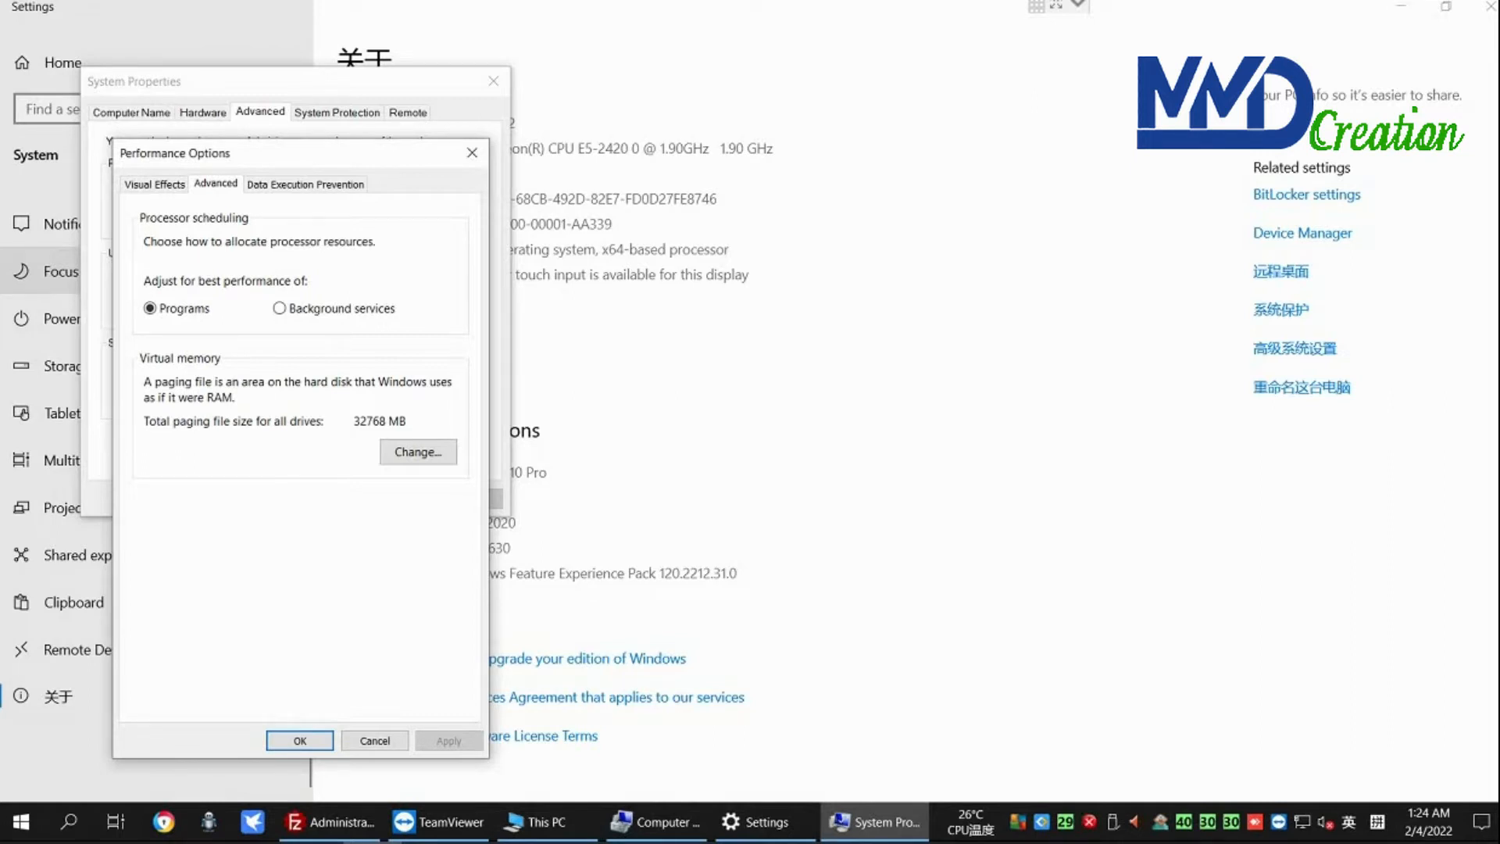
click(409, 453)
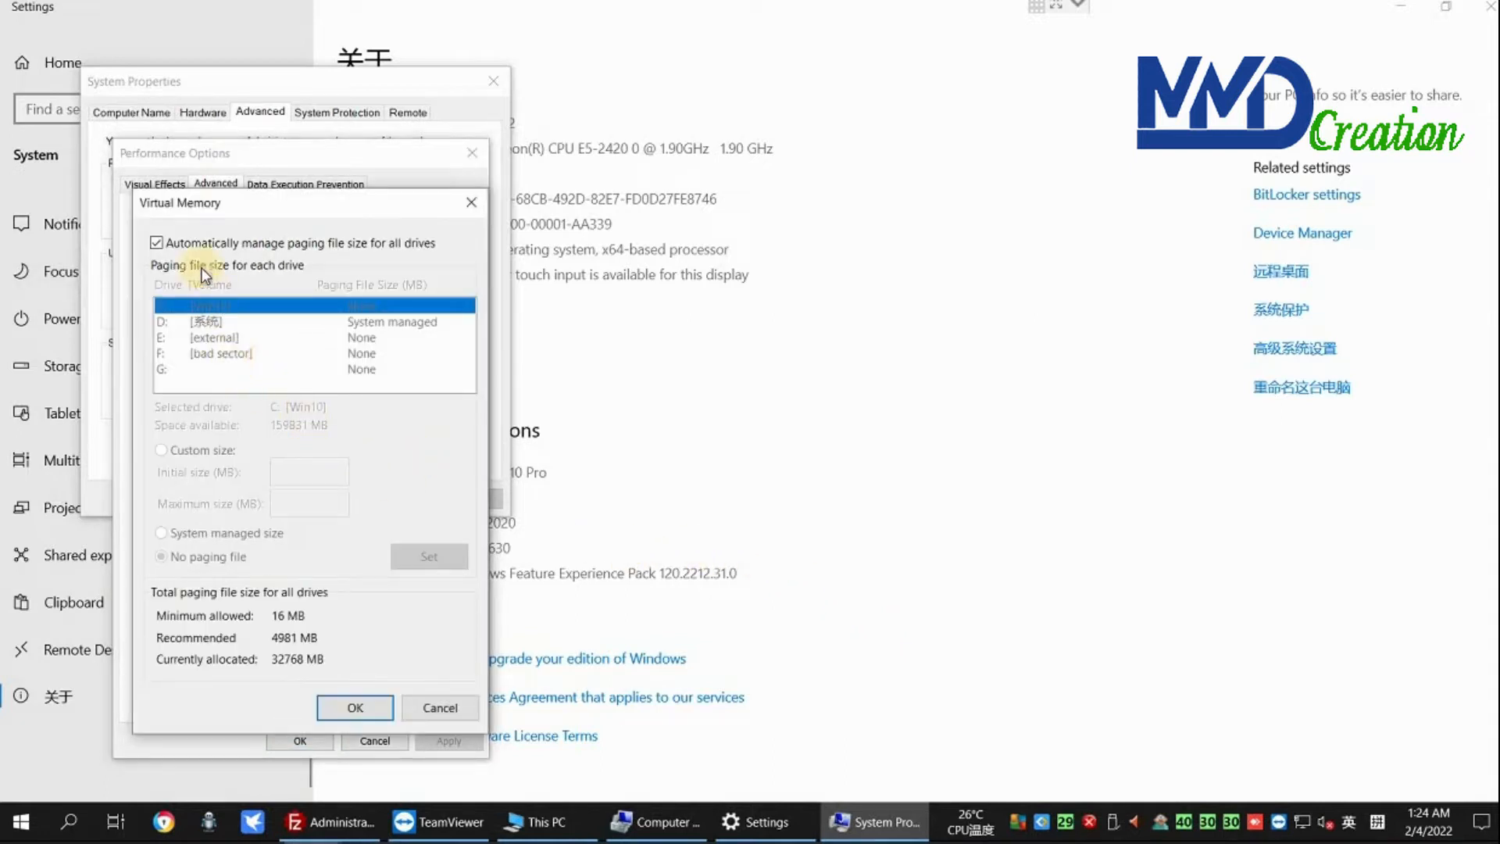
Step: Turn off automatic paging file management, set drive D: to no paging file, and confirm all the open system dialogs
click(184, 245)
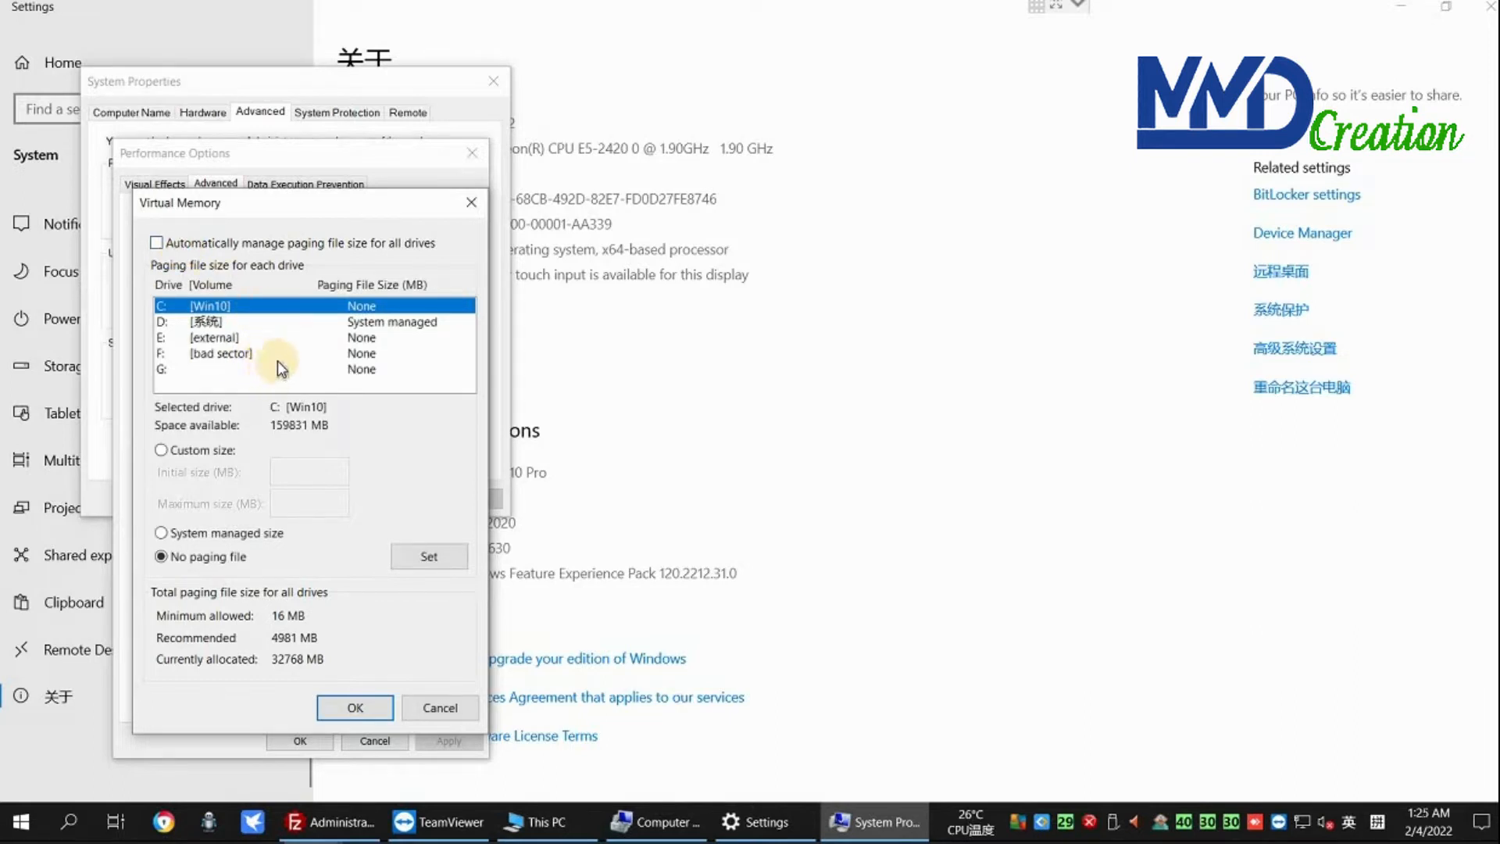
click(222, 322)
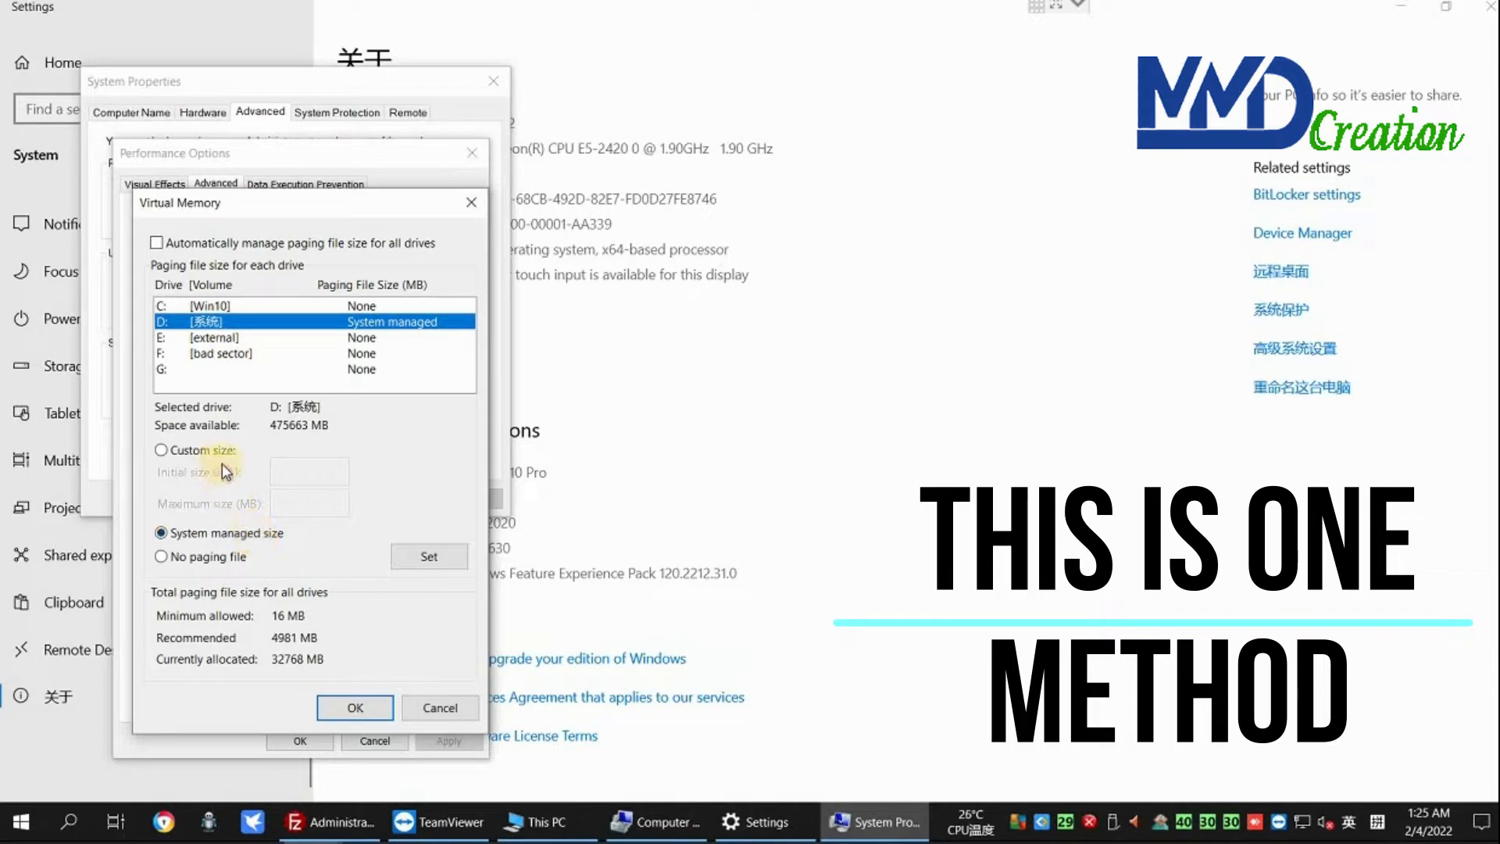
click(192, 568)
click(428, 556)
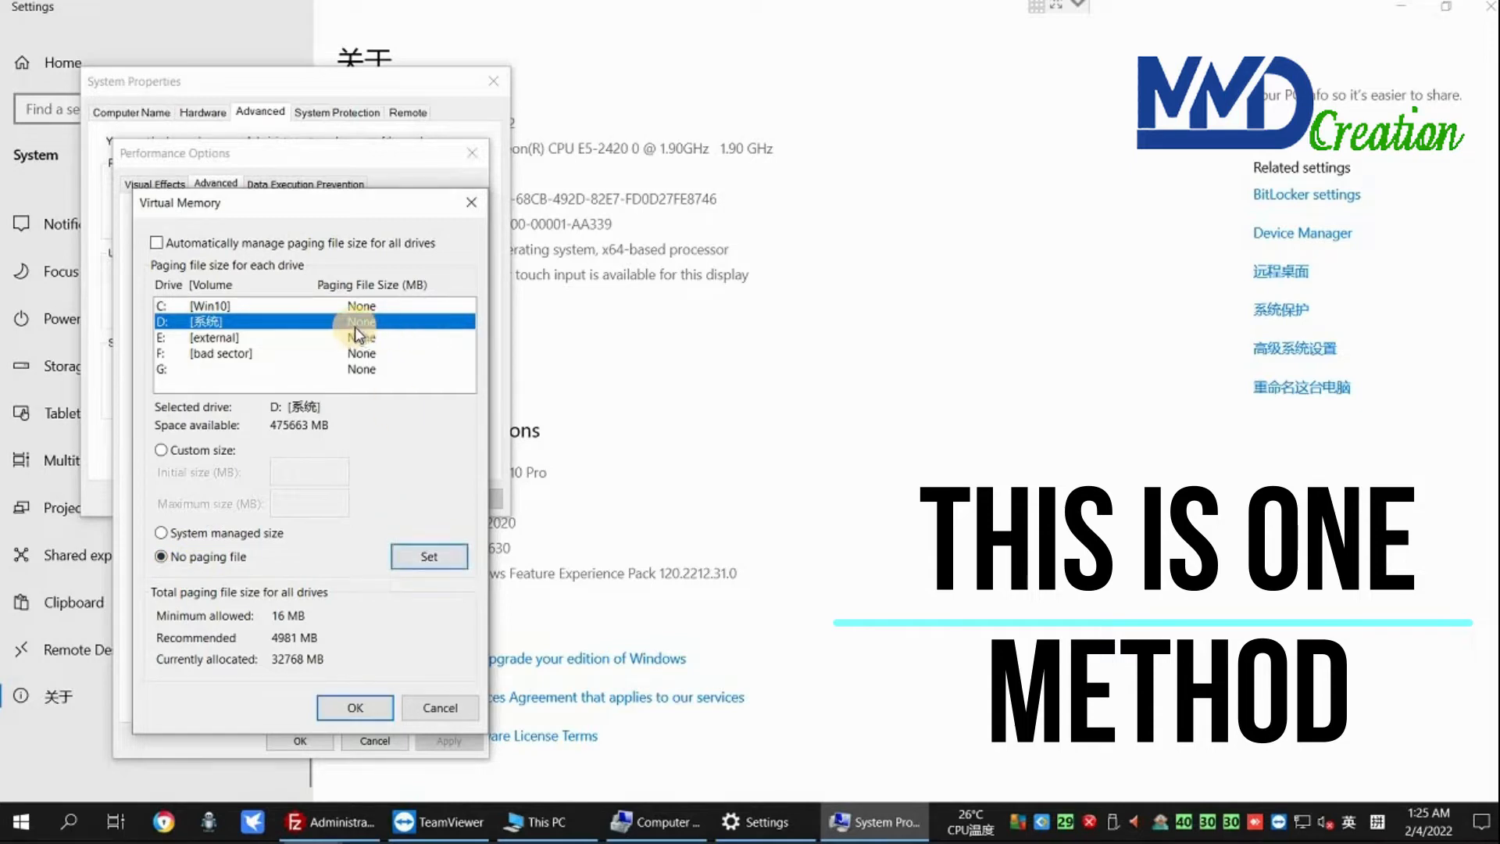
click(372, 701)
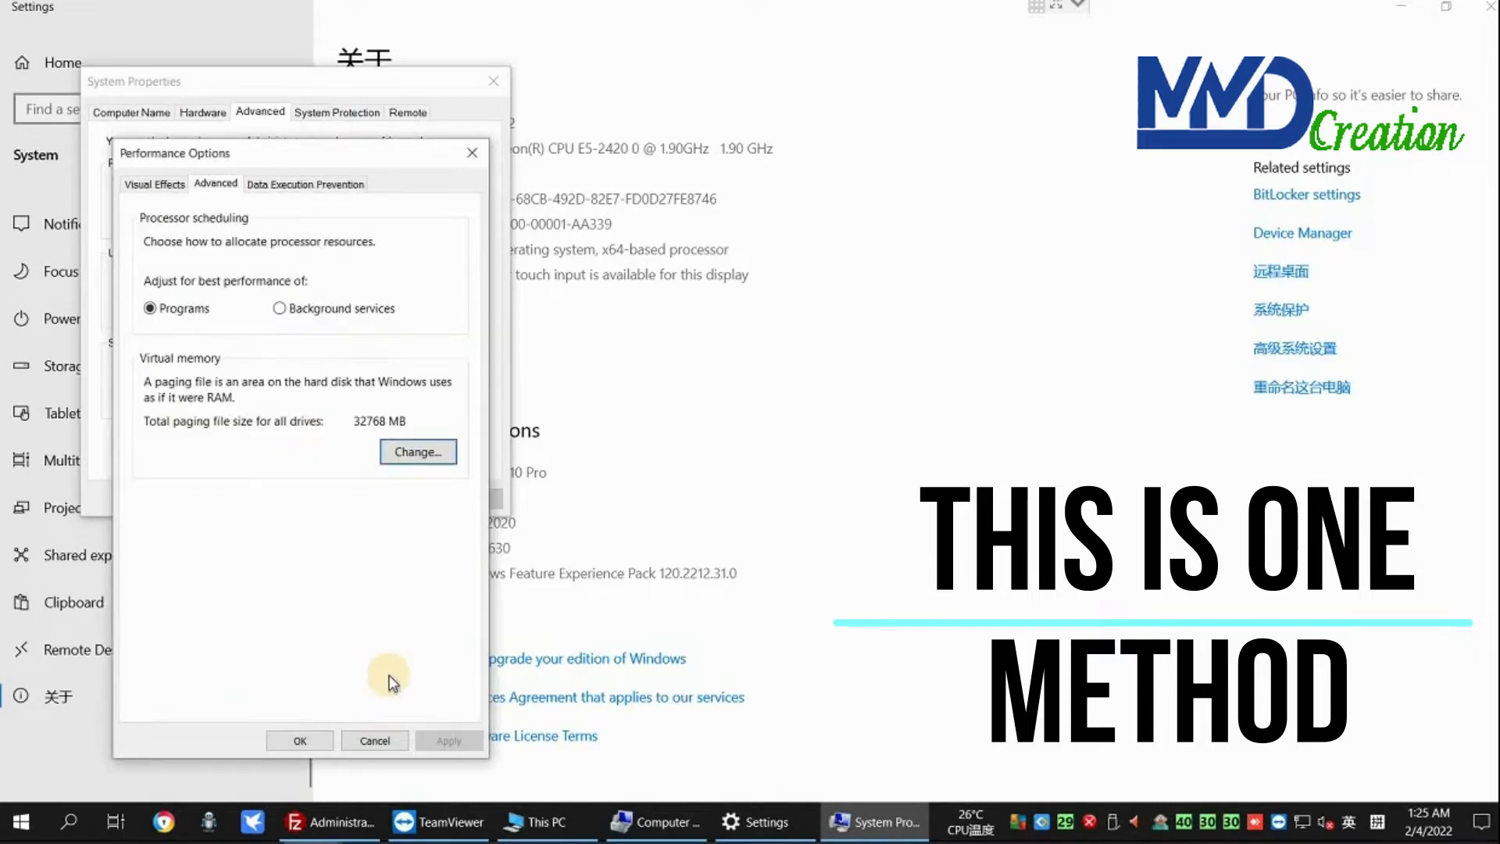
click(322, 742)
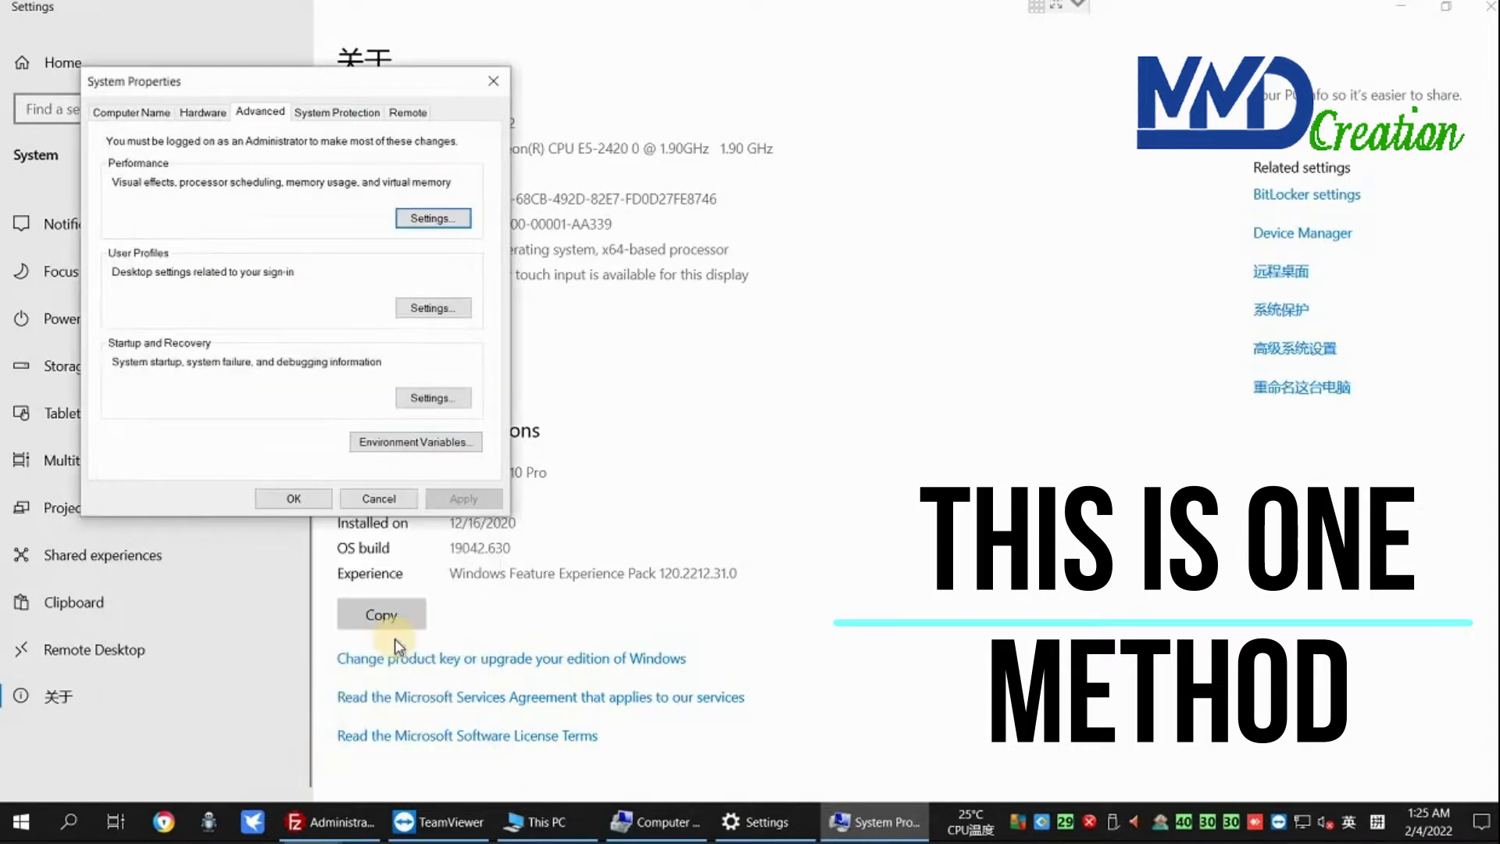
click(295, 499)
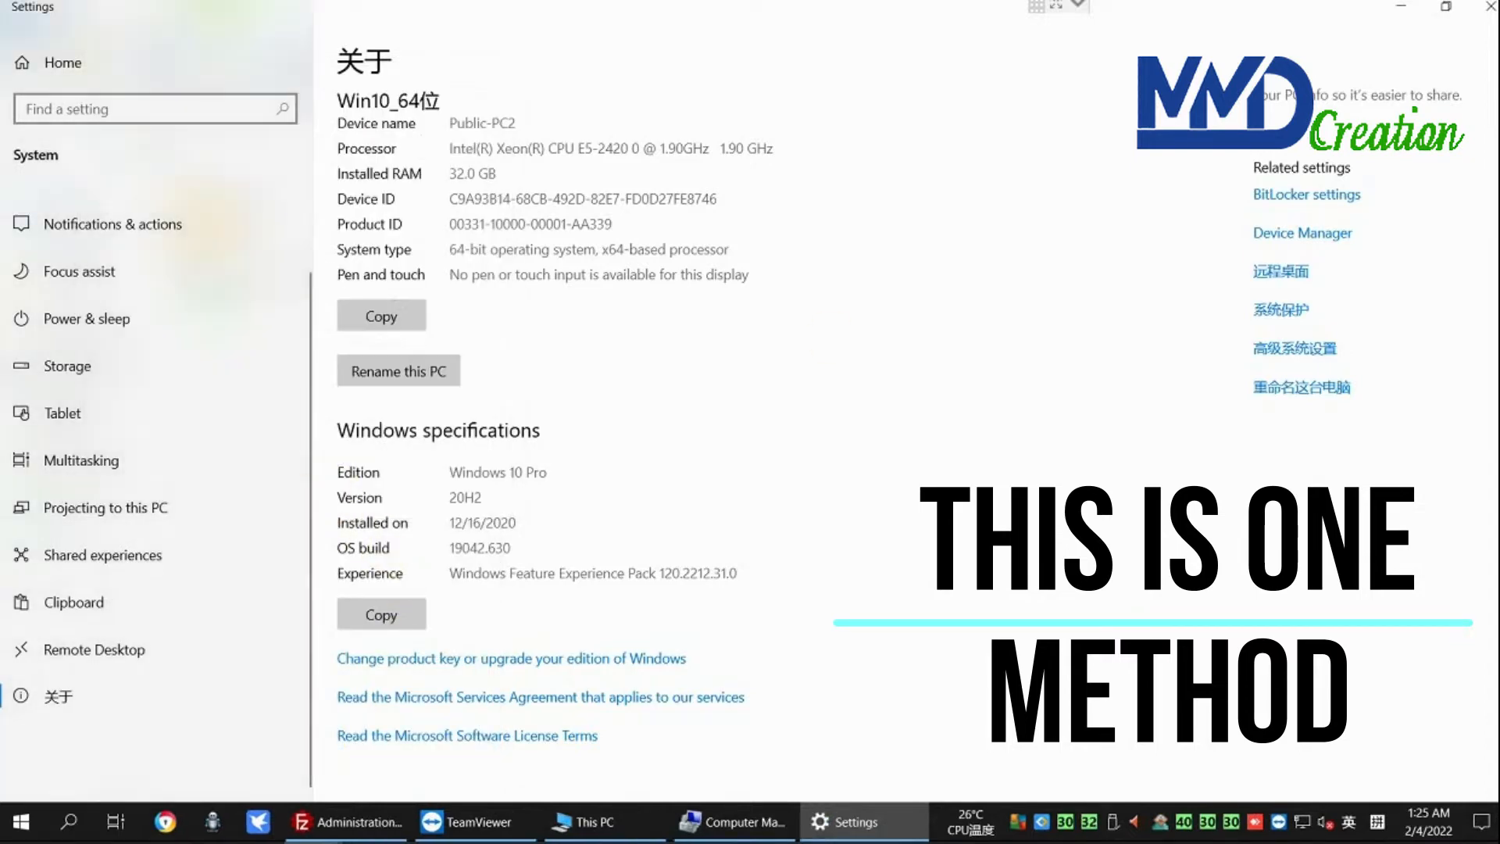
Step: Return to This PC, try again to quick format drive D: with the default NTFS settings, and close the format dialog
click(1401, 9)
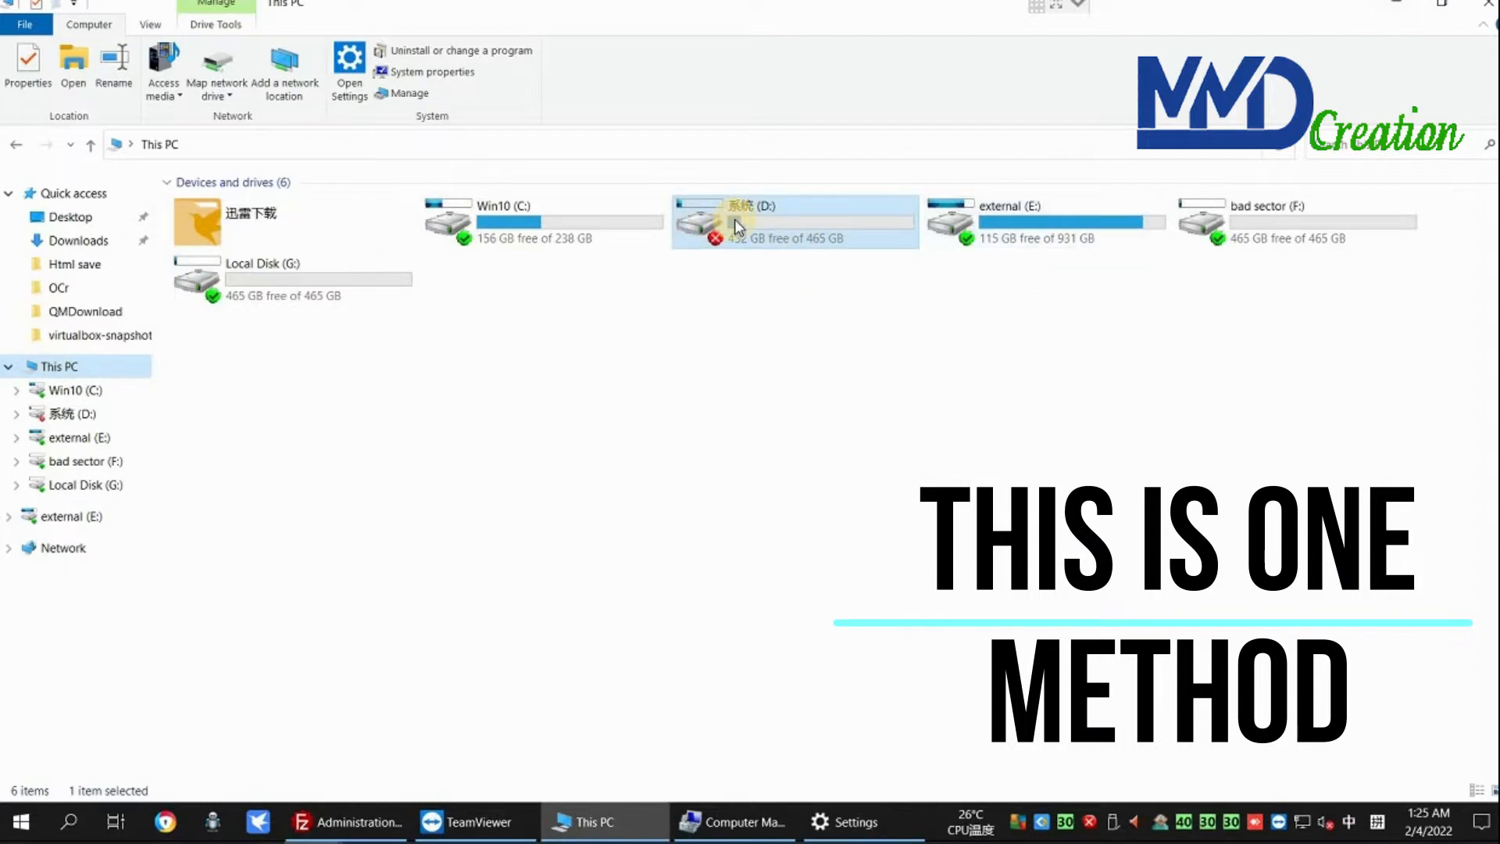
right_click(734, 219)
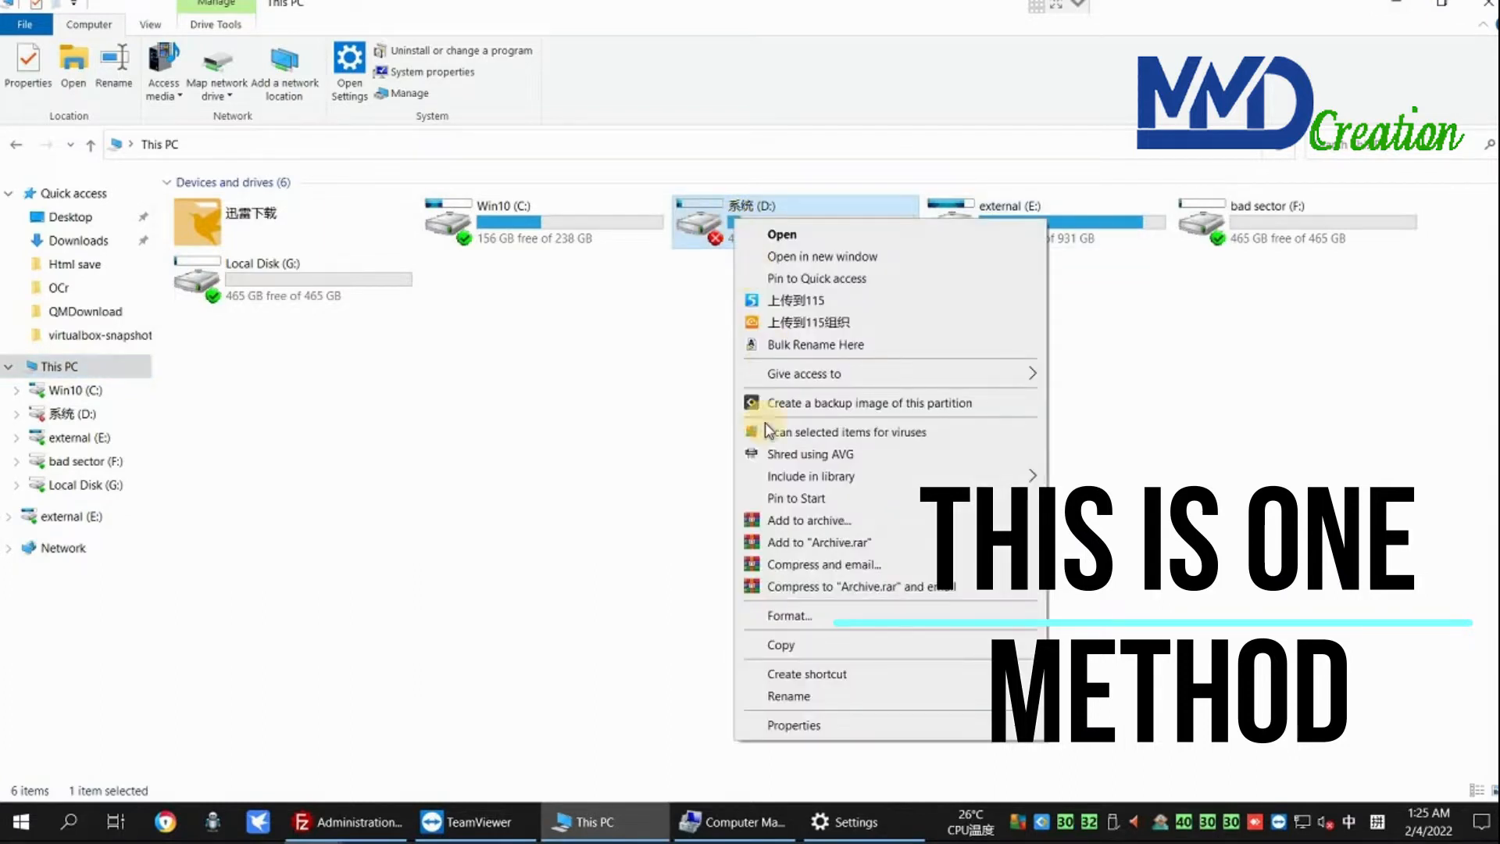
click(781, 615)
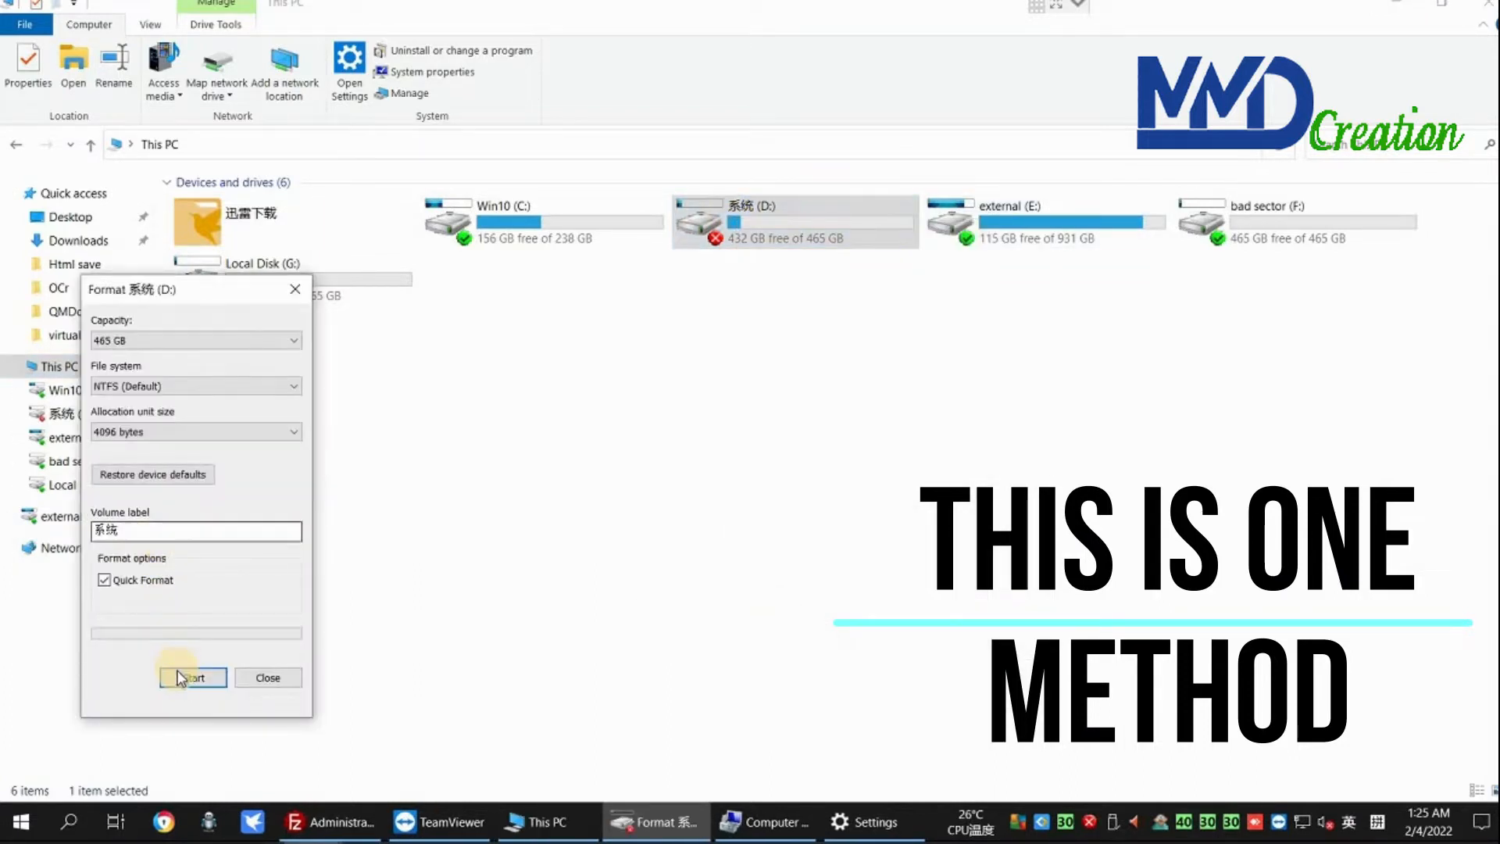
click(205, 676)
click(812, 416)
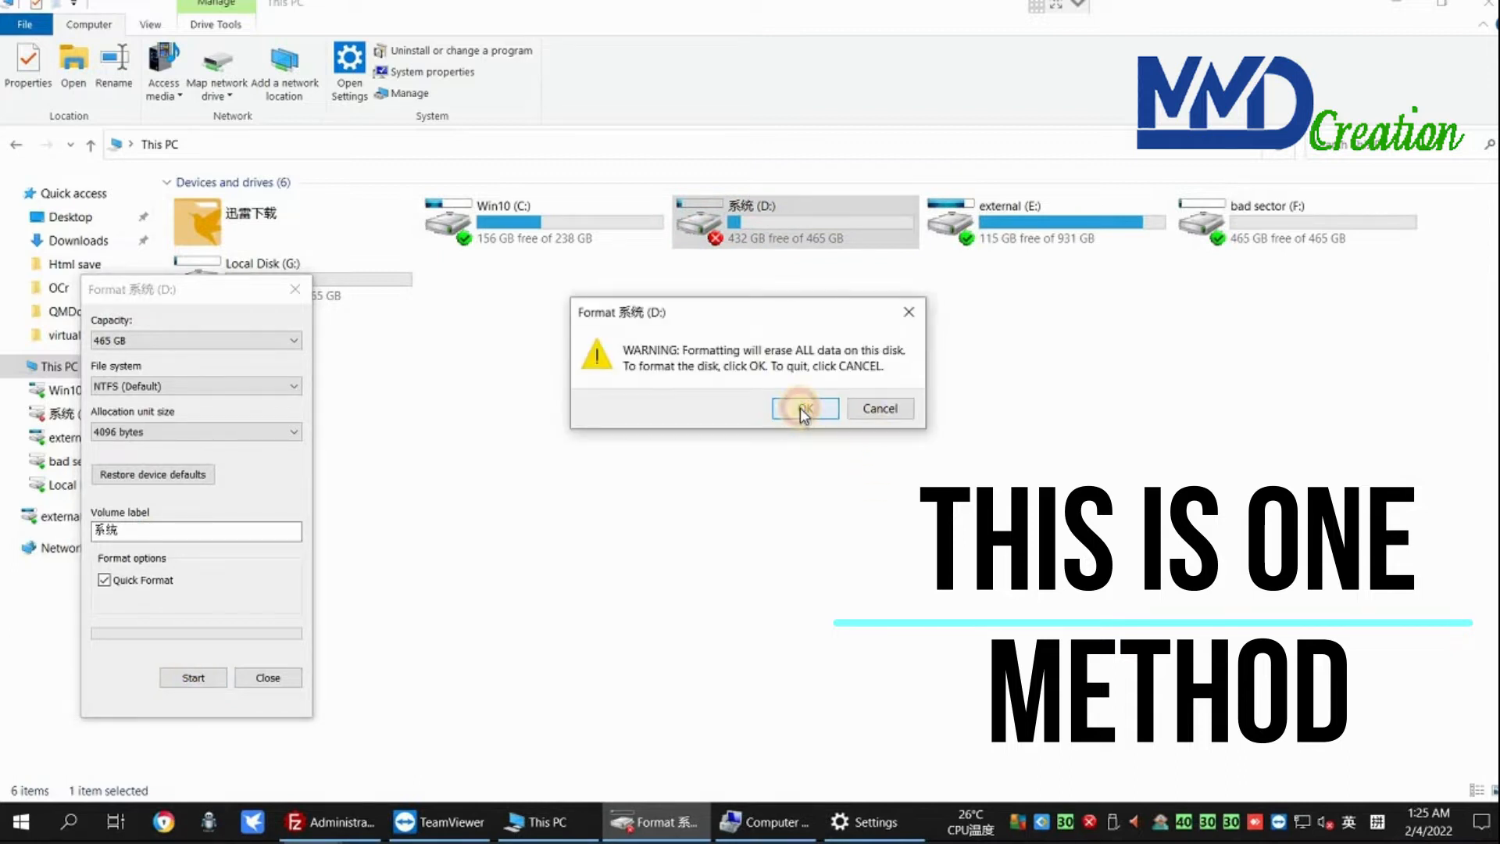
click(875, 409)
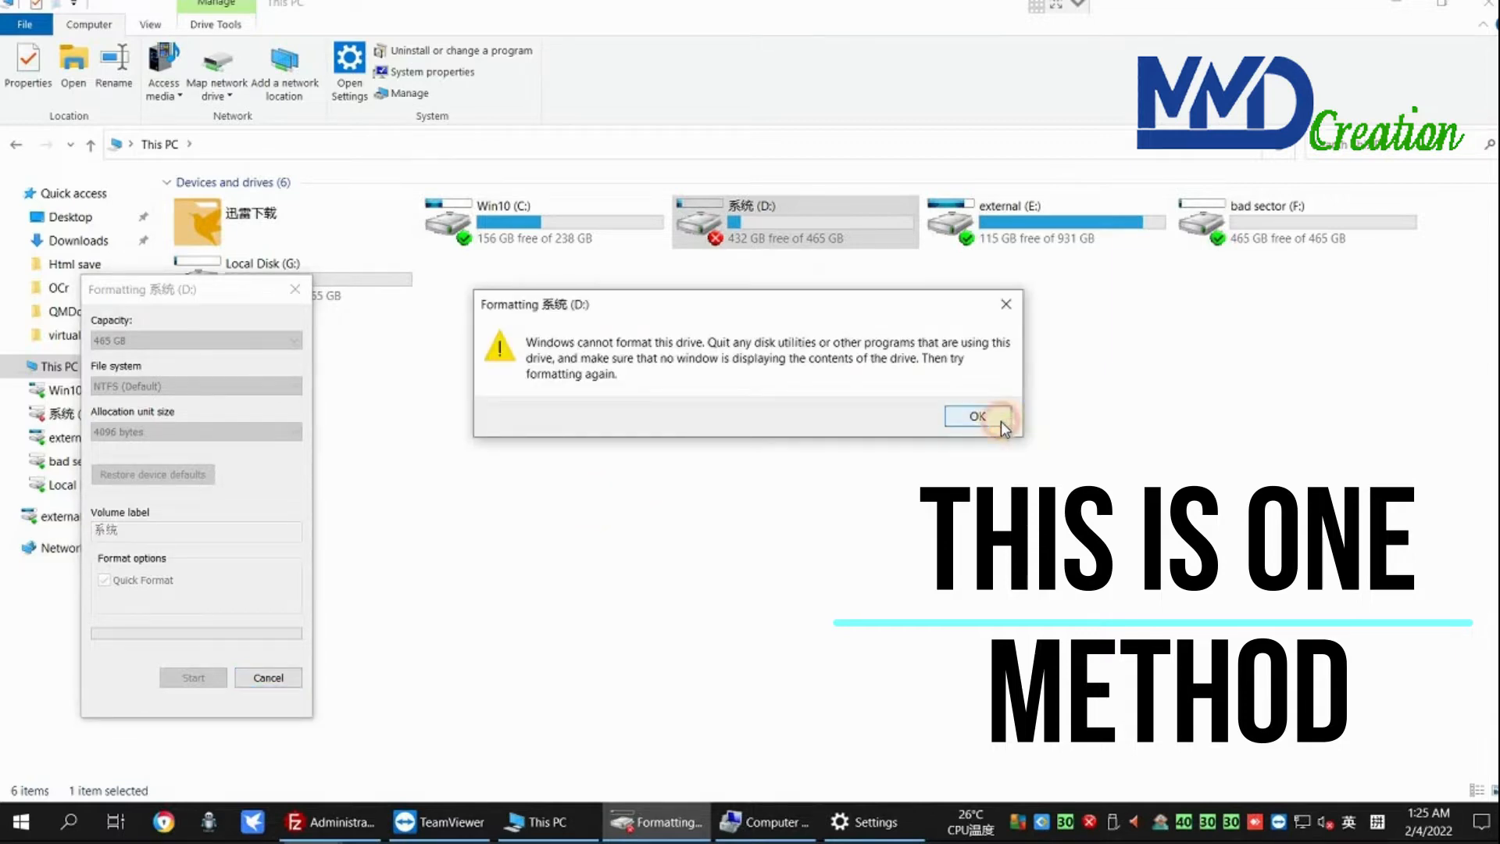
click(981, 416)
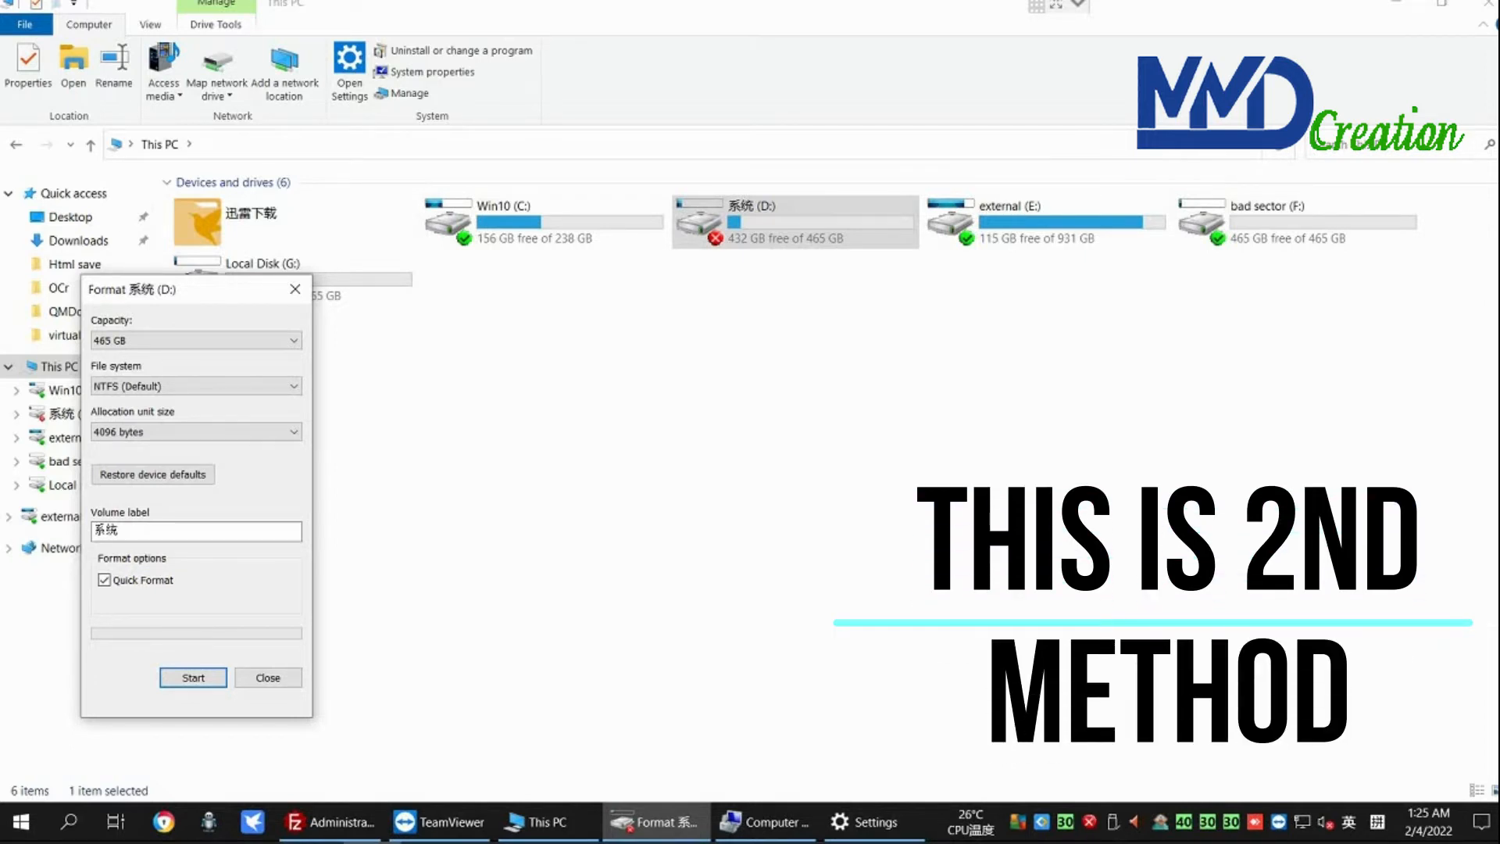
click(268, 677)
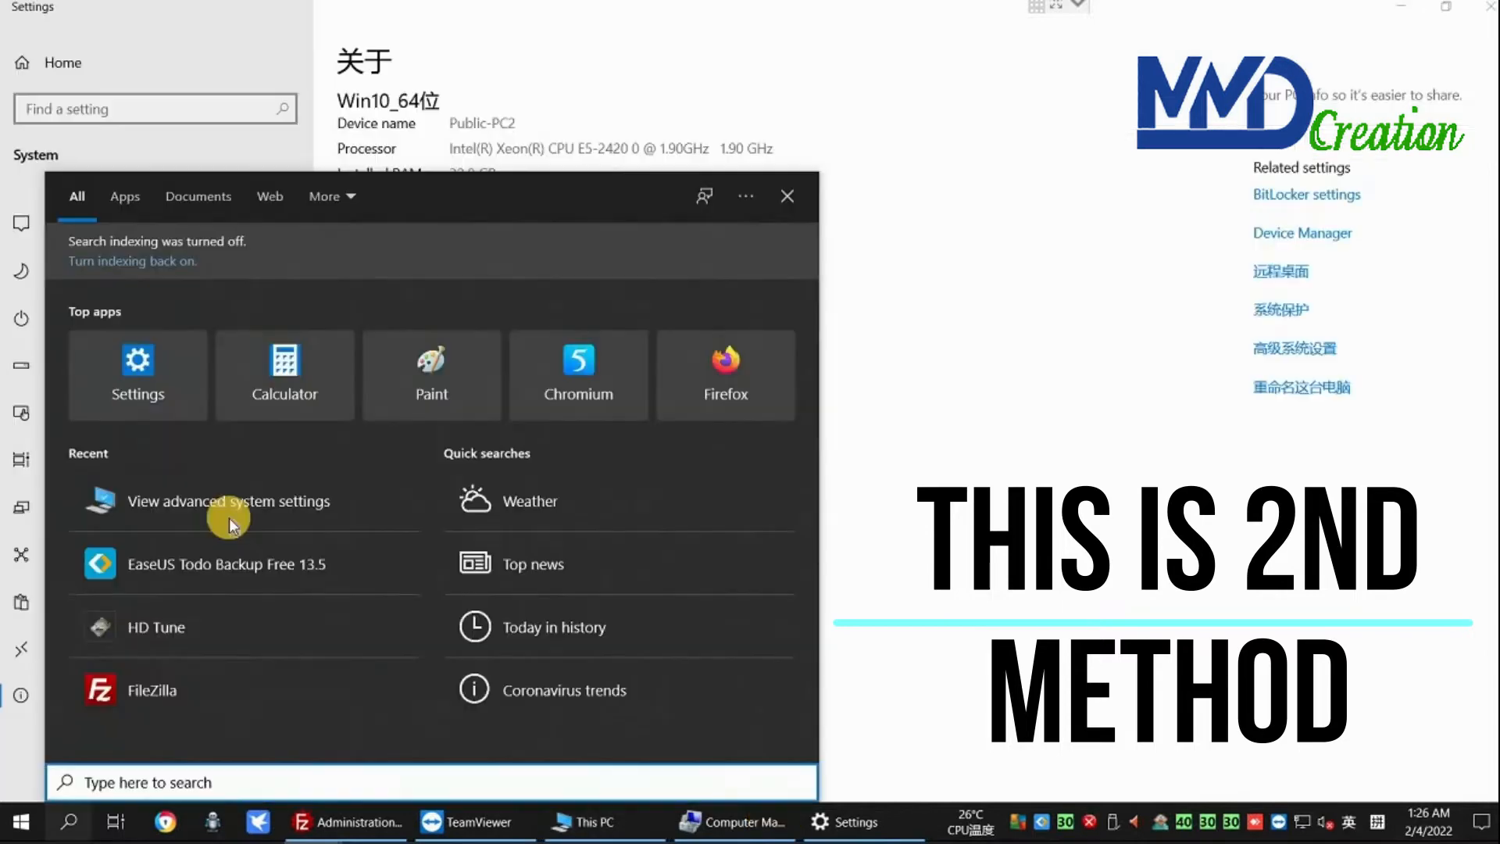
Step: Reopen the advanced system settings and bring up the Virtual Memory settings from the advanced performance options
click(224, 508)
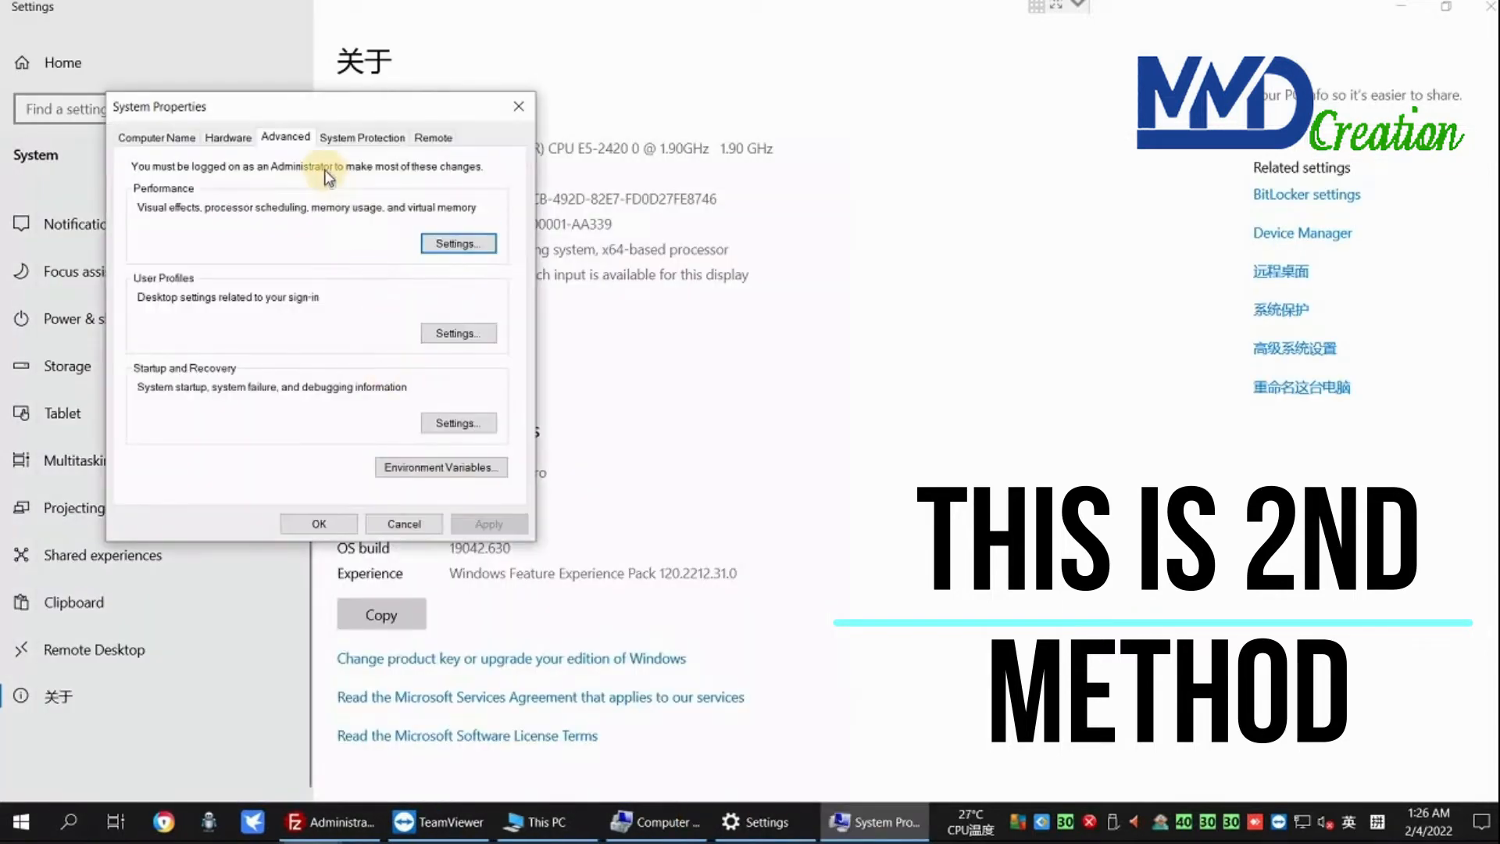
click(475, 246)
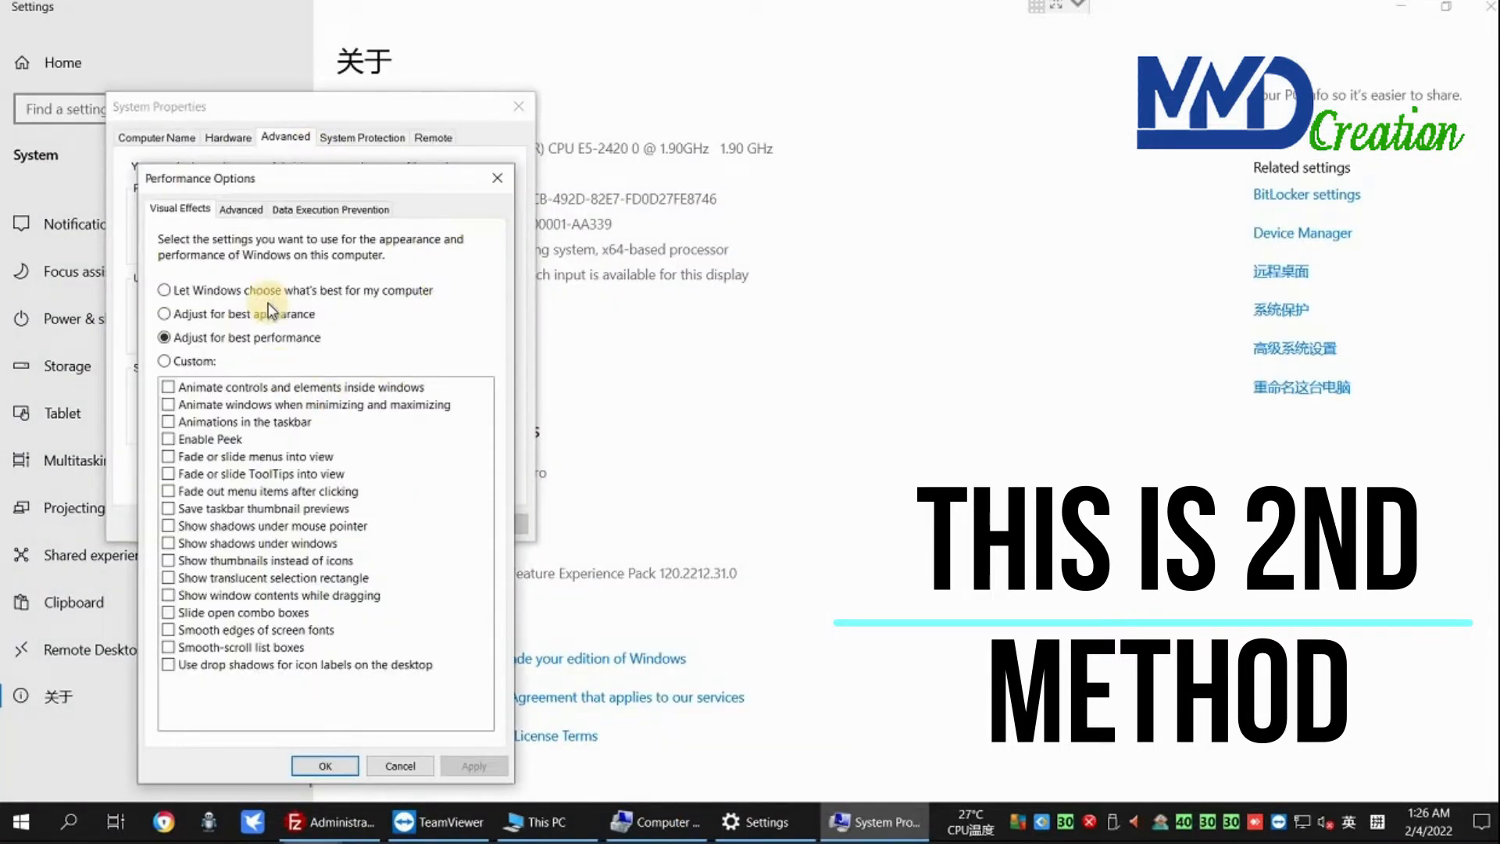
click(243, 209)
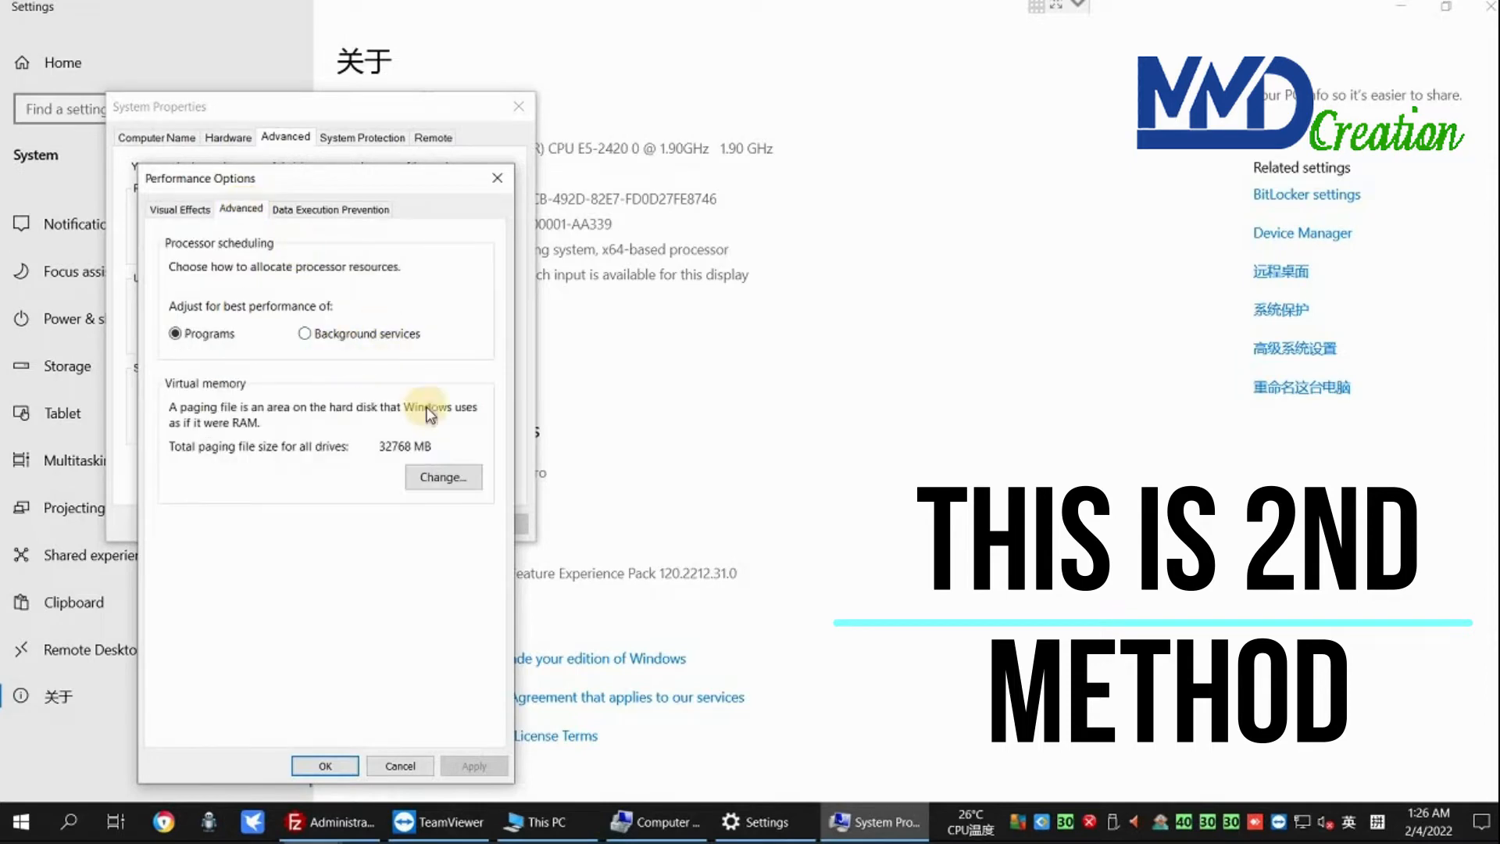
click(434, 477)
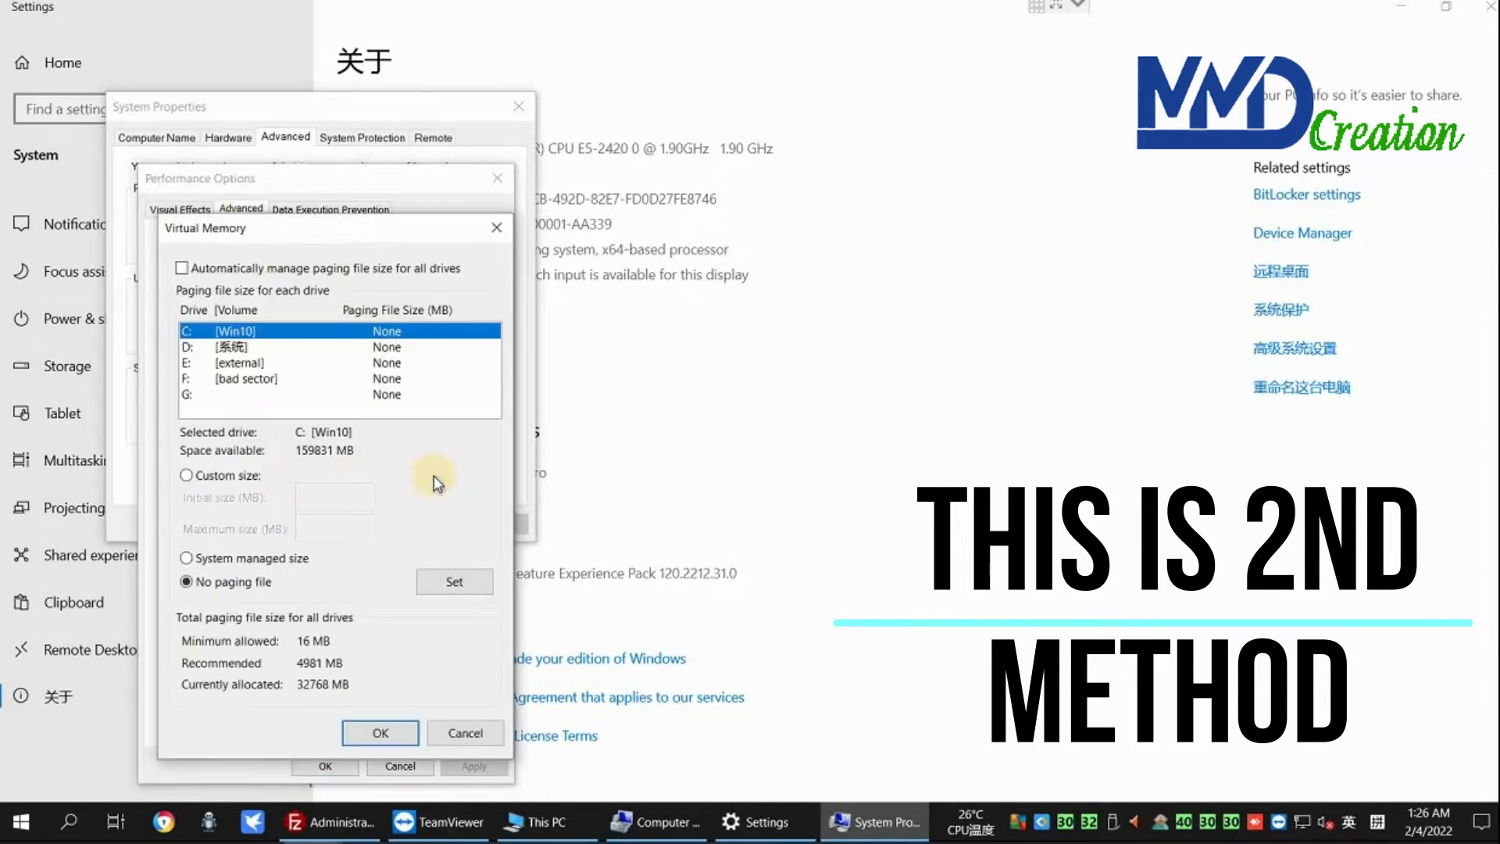
Step: Give drive G: a system managed paging file and confirm all the open system dialogs
click(289, 395)
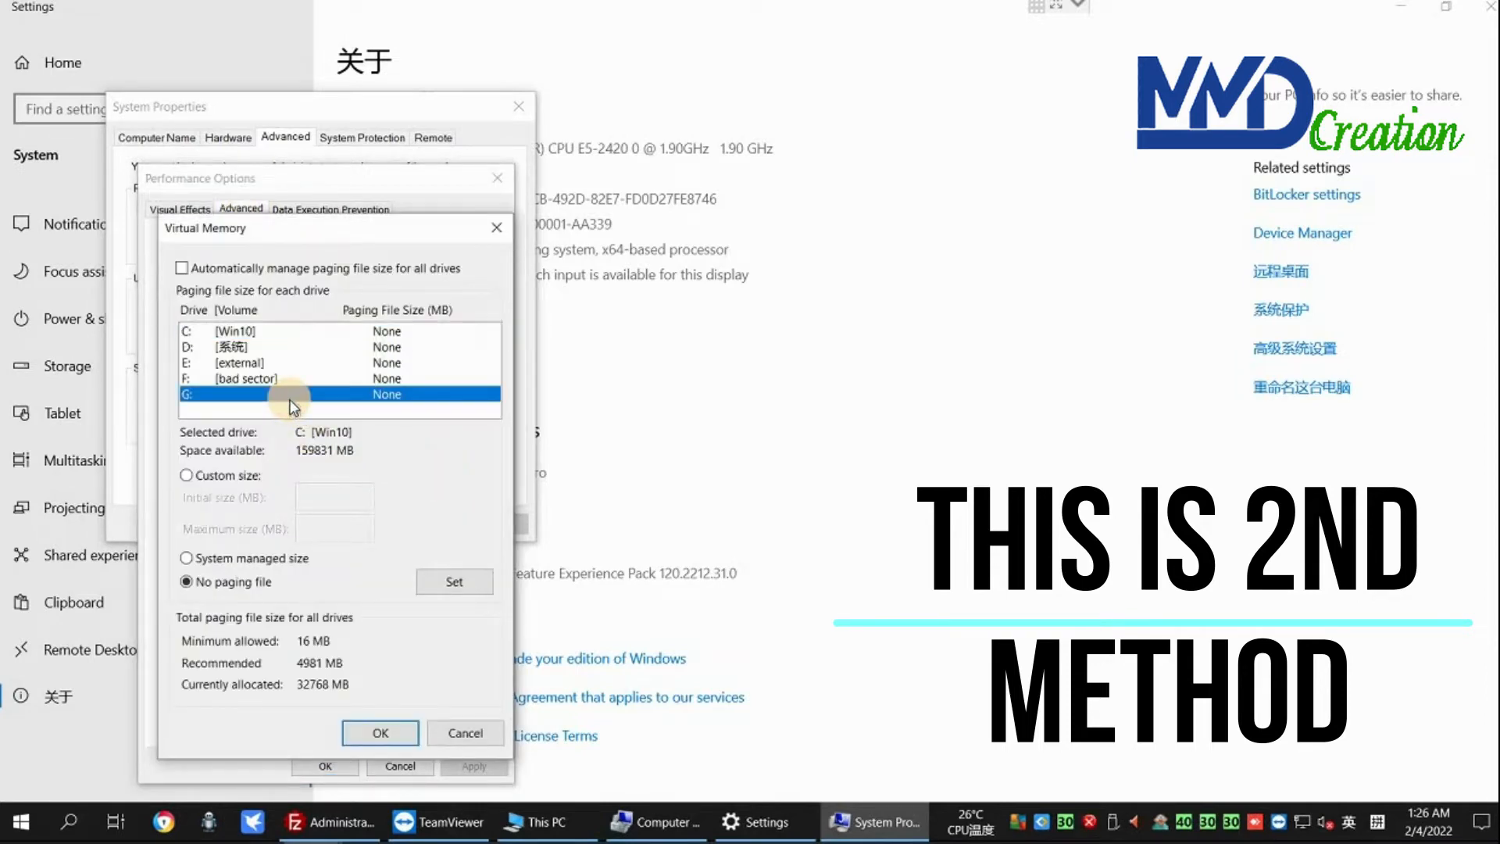
click(547, 824)
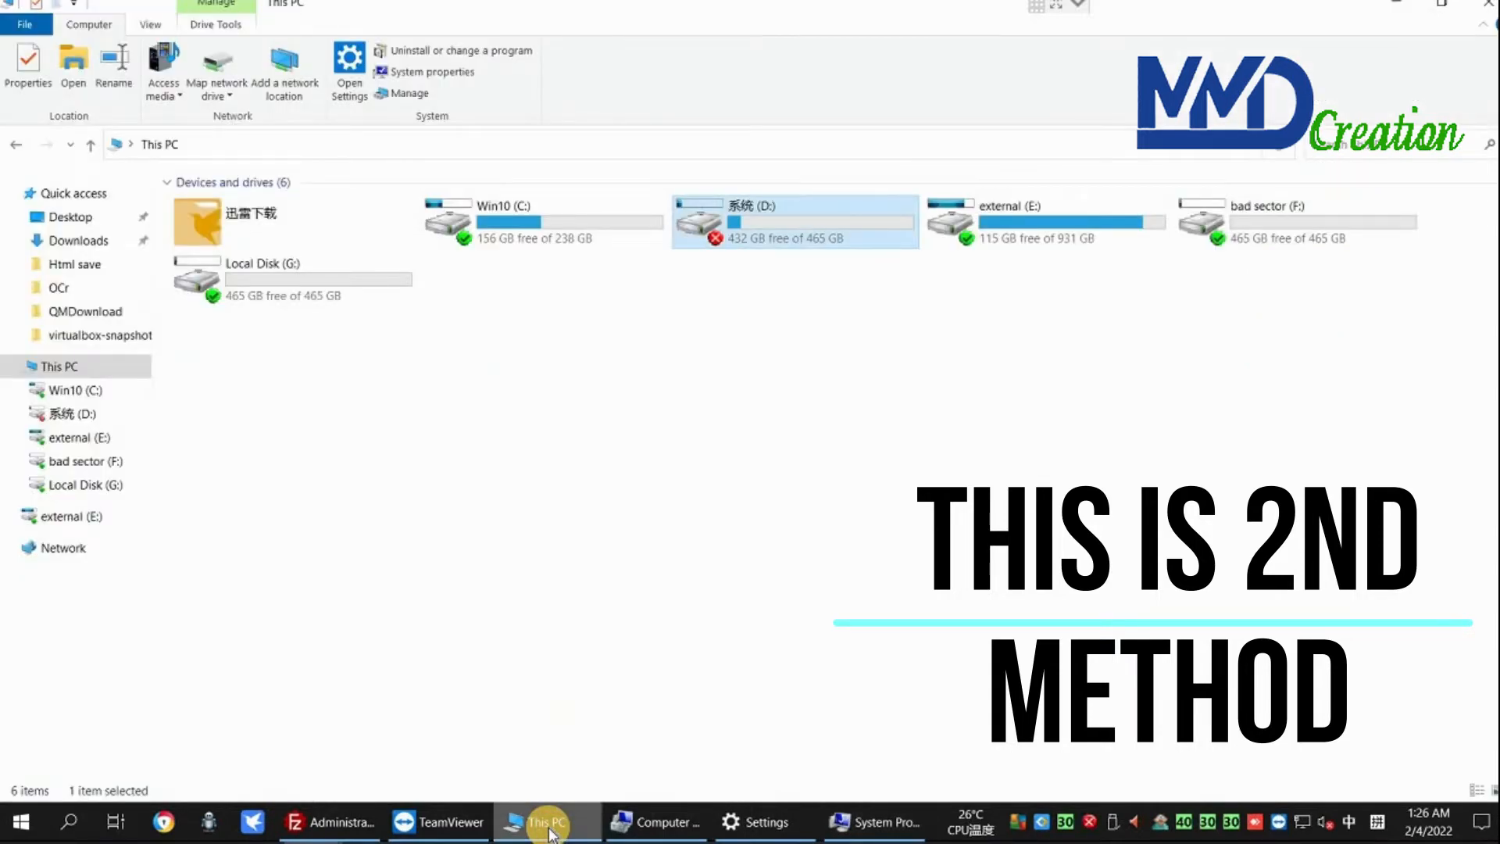
click(547, 824)
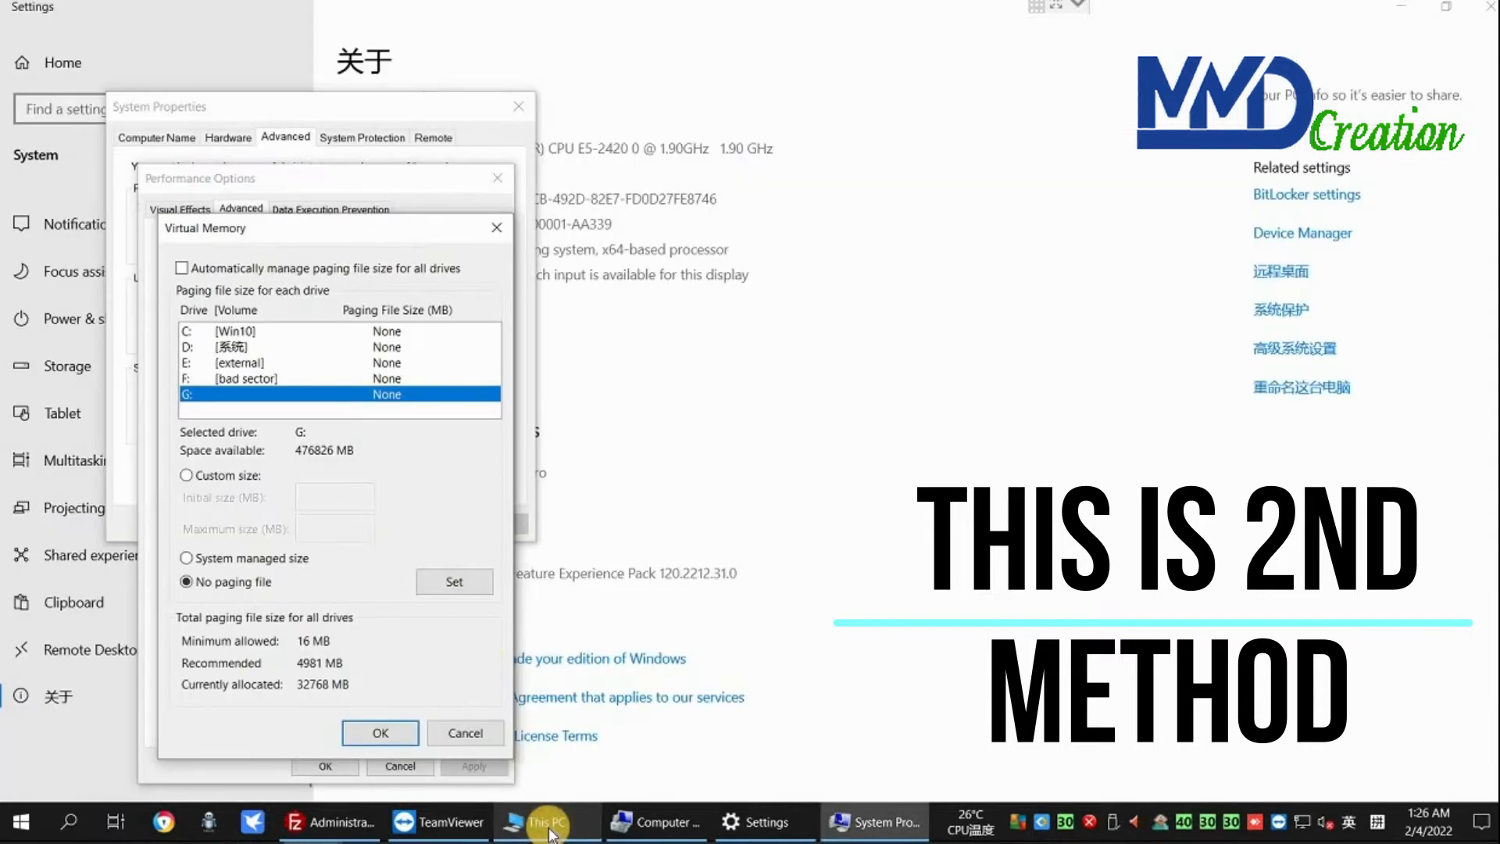
click(247, 560)
click(457, 580)
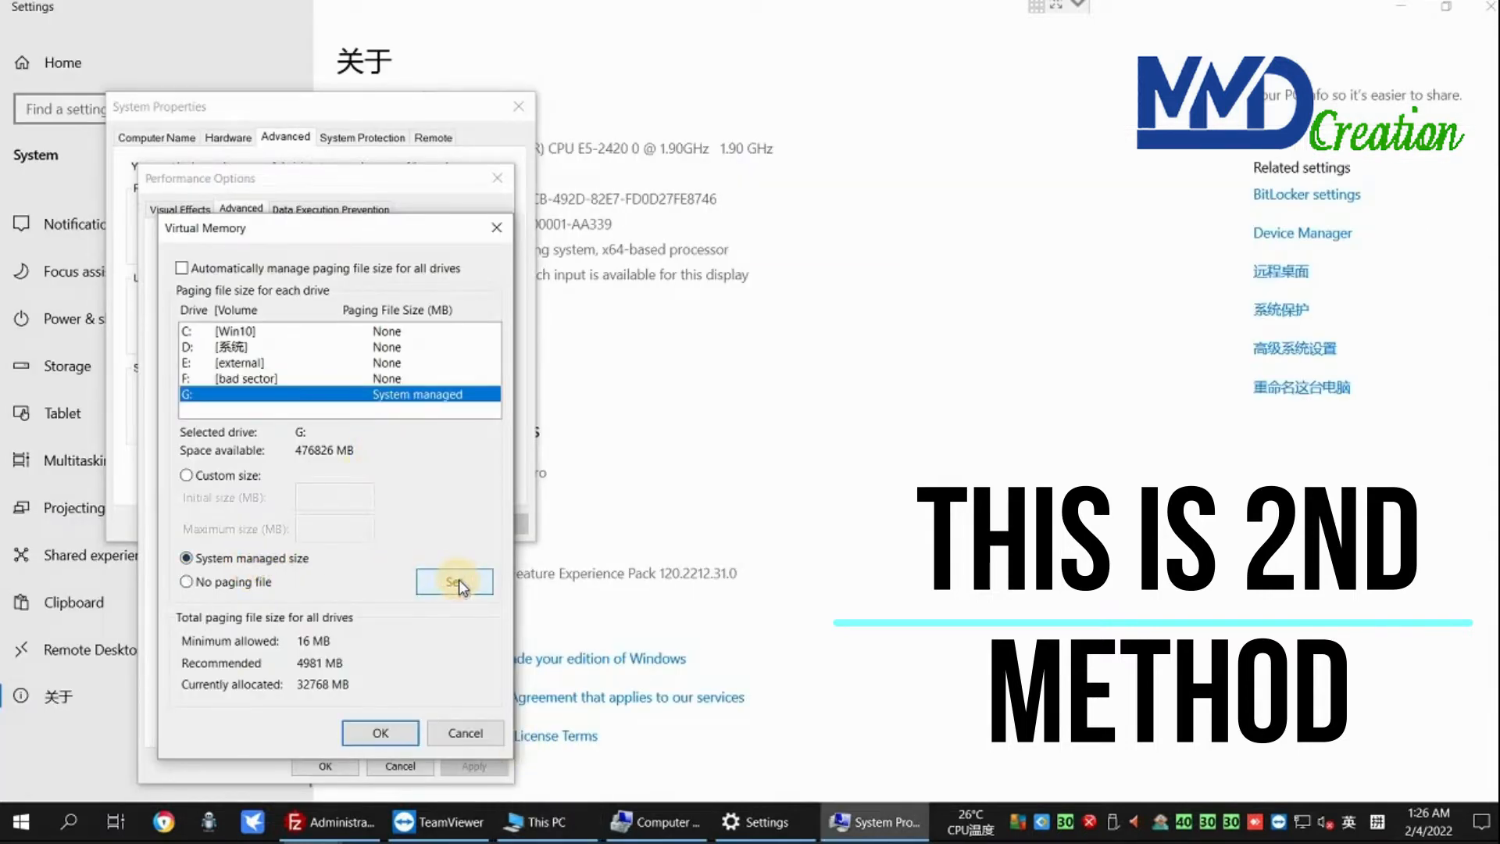
click(398, 728)
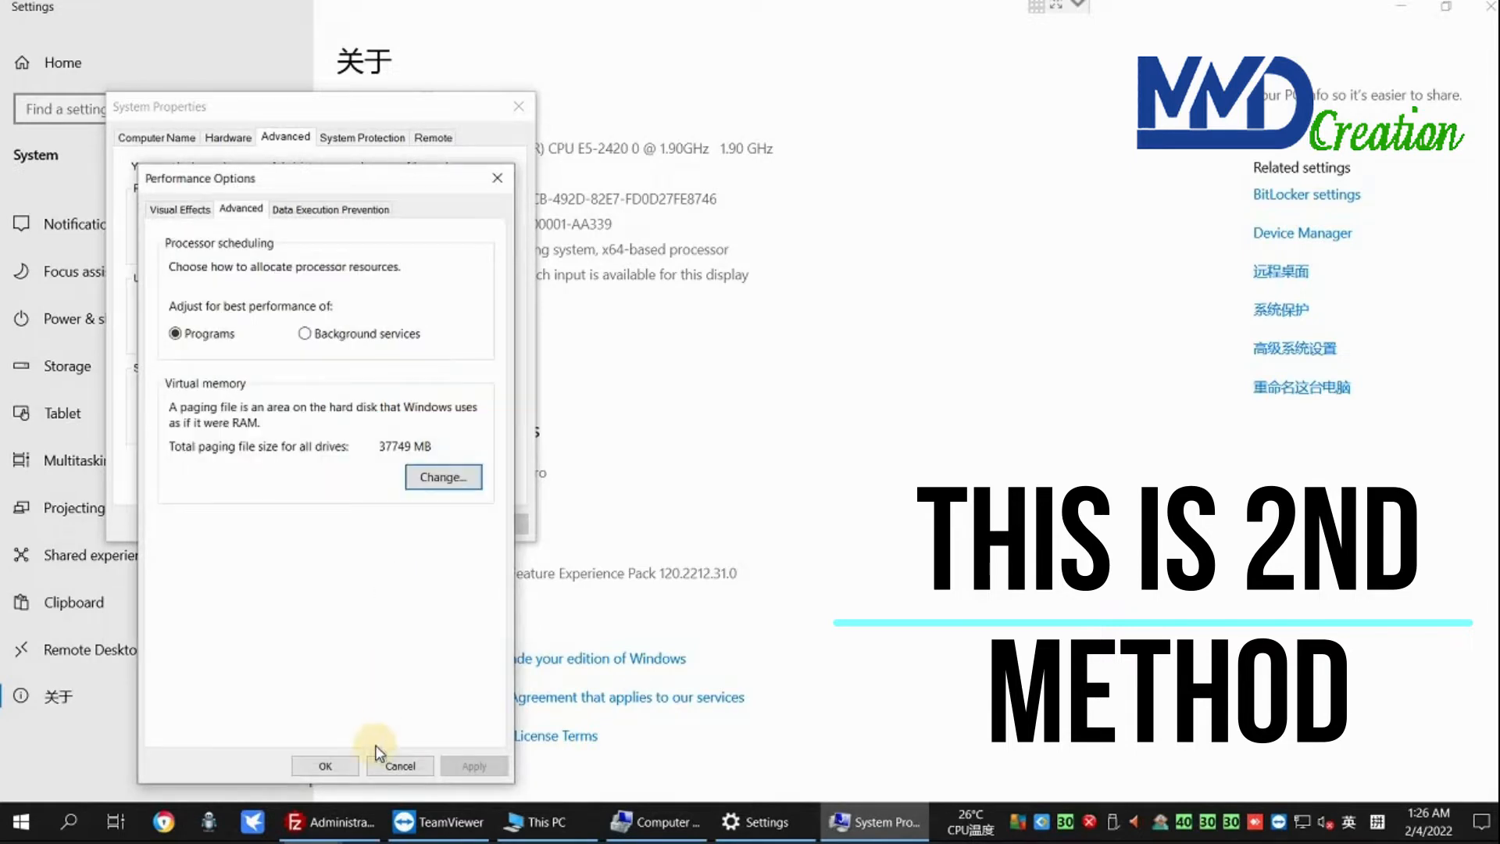
click(334, 764)
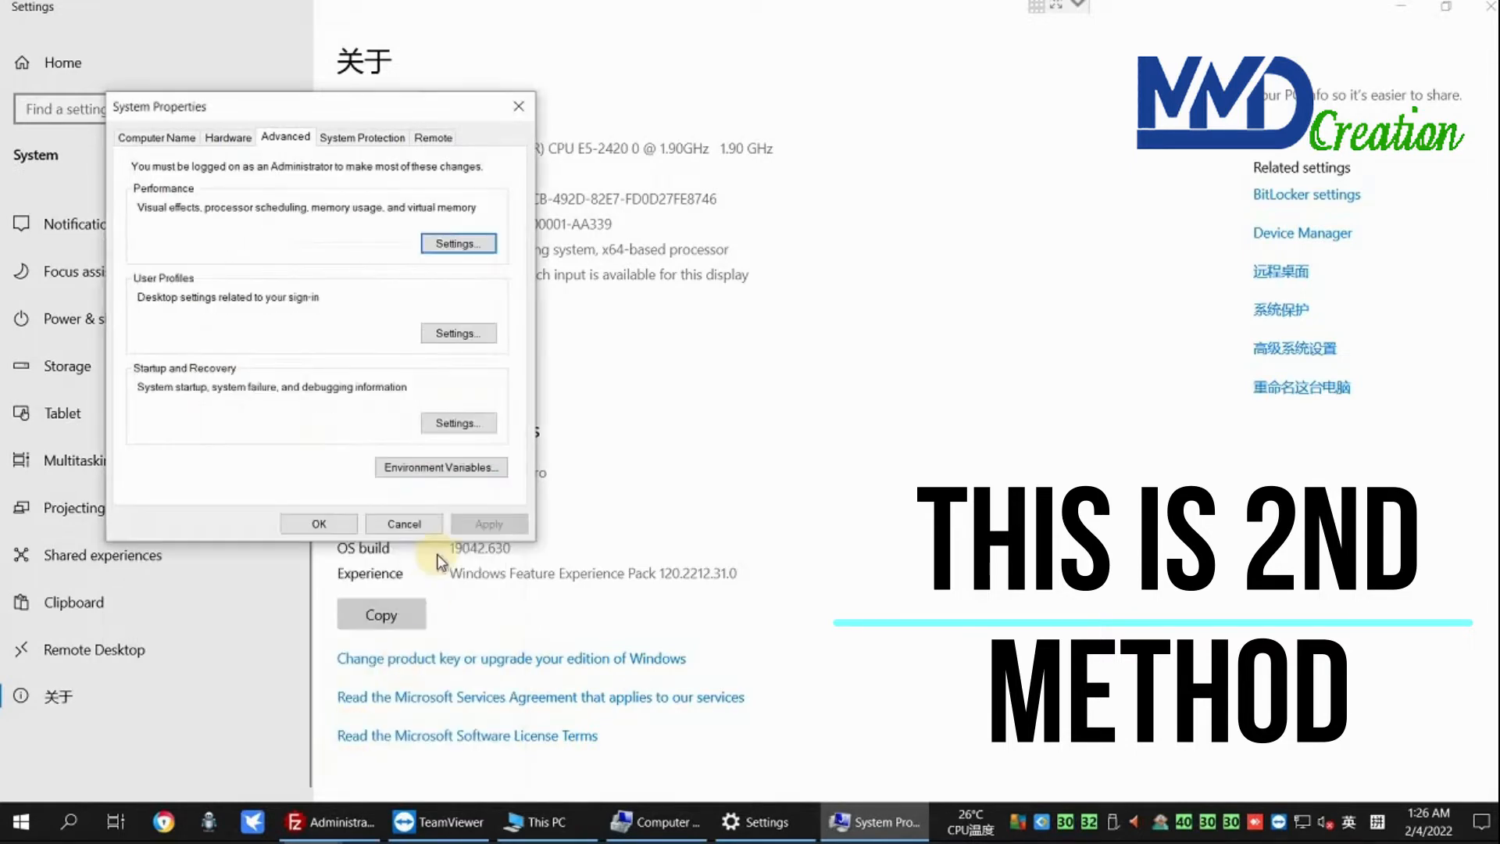
click(336, 524)
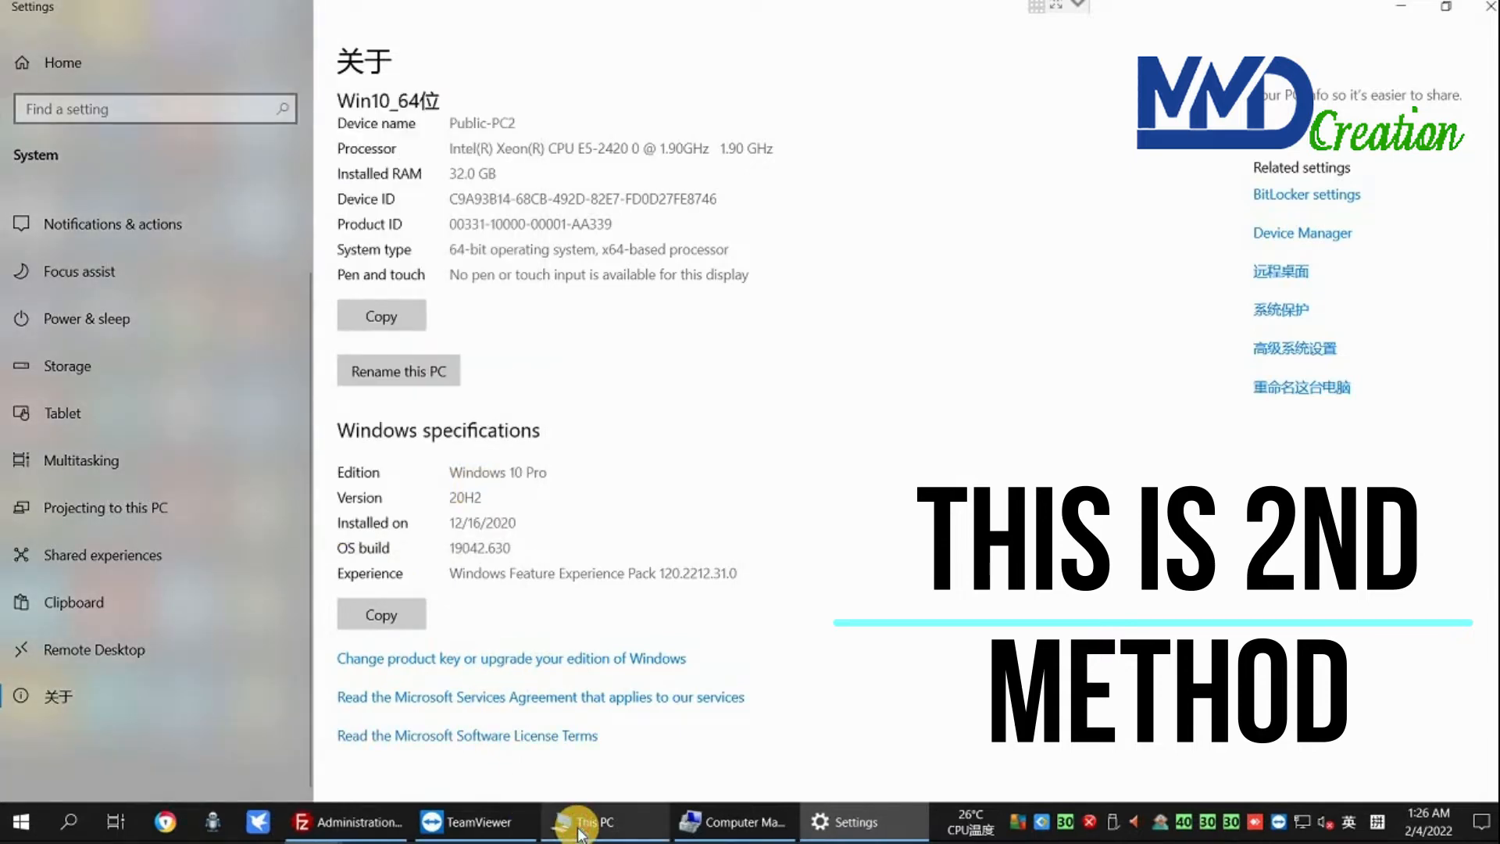
Step: Return to This PC and open the format dialog for drive D:
click(586, 821)
right_click(743, 224)
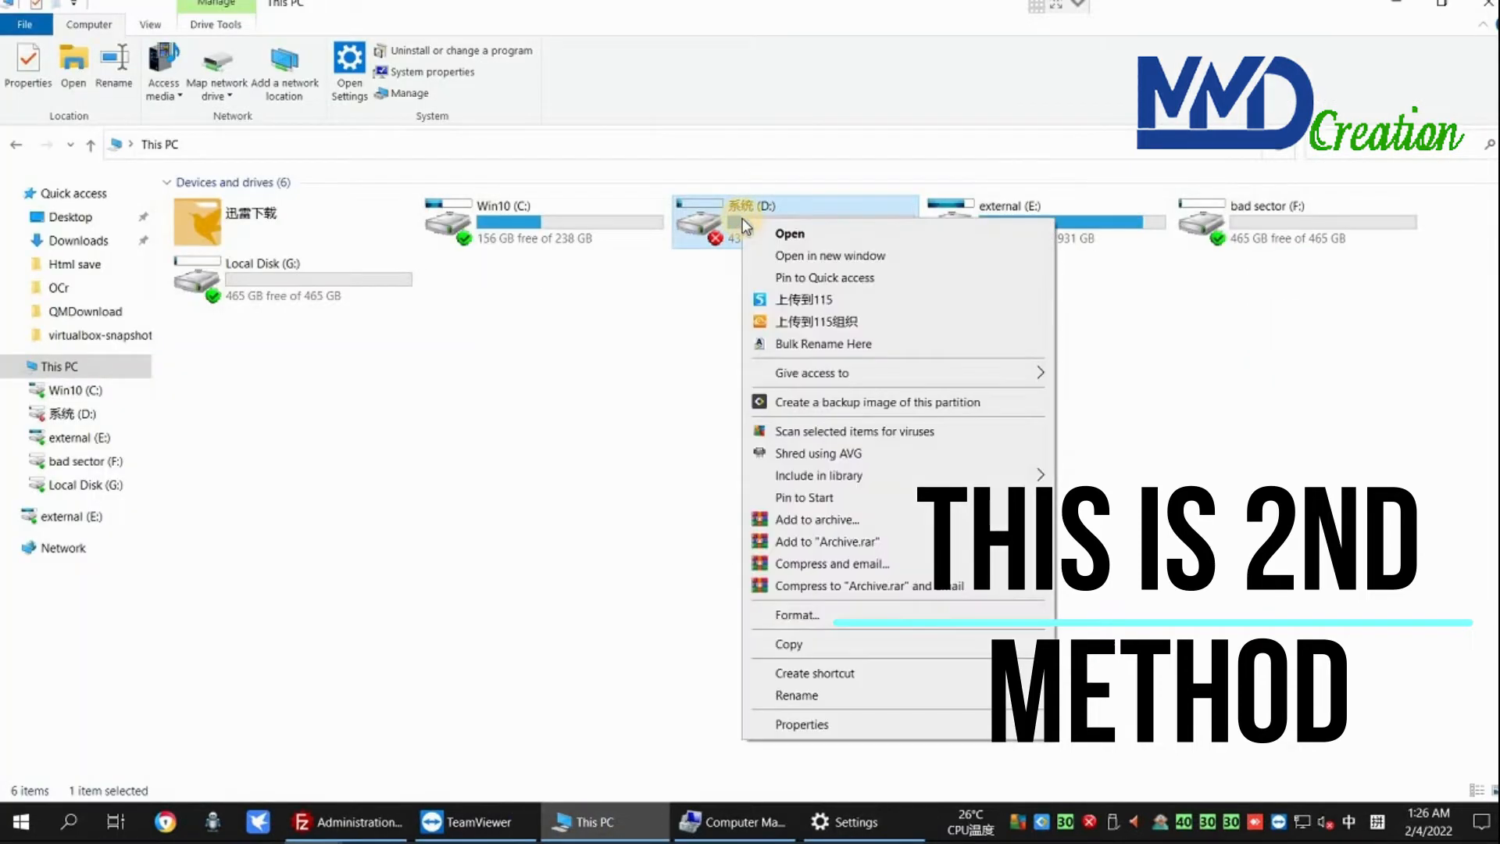
click(790, 614)
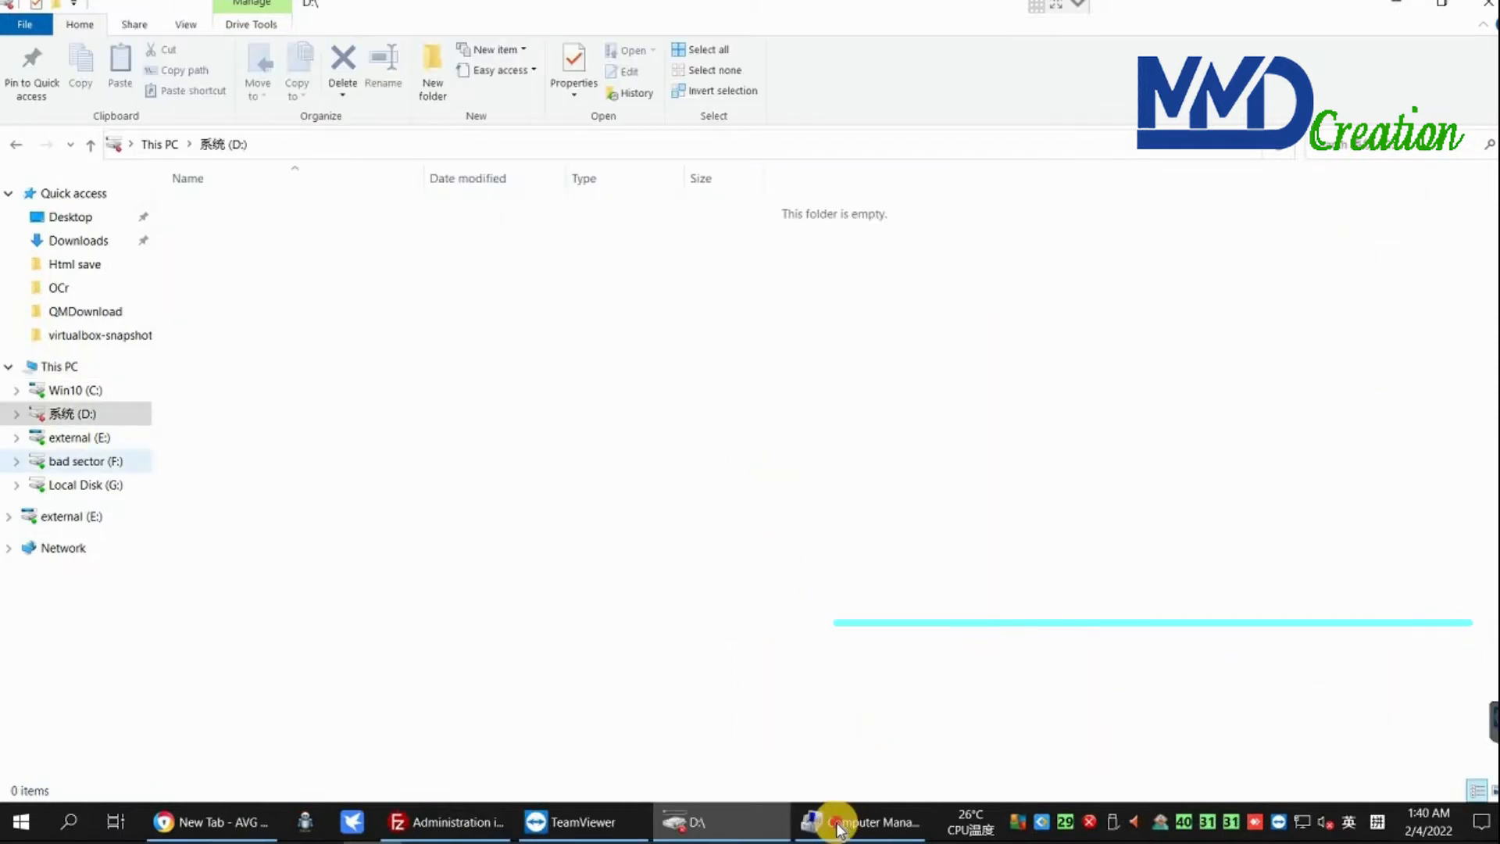
Step: Switch to Computer Management, examine drive D:'s status and available volume commands, underline the status in a screen capture, and minimize the window
click(838, 828)
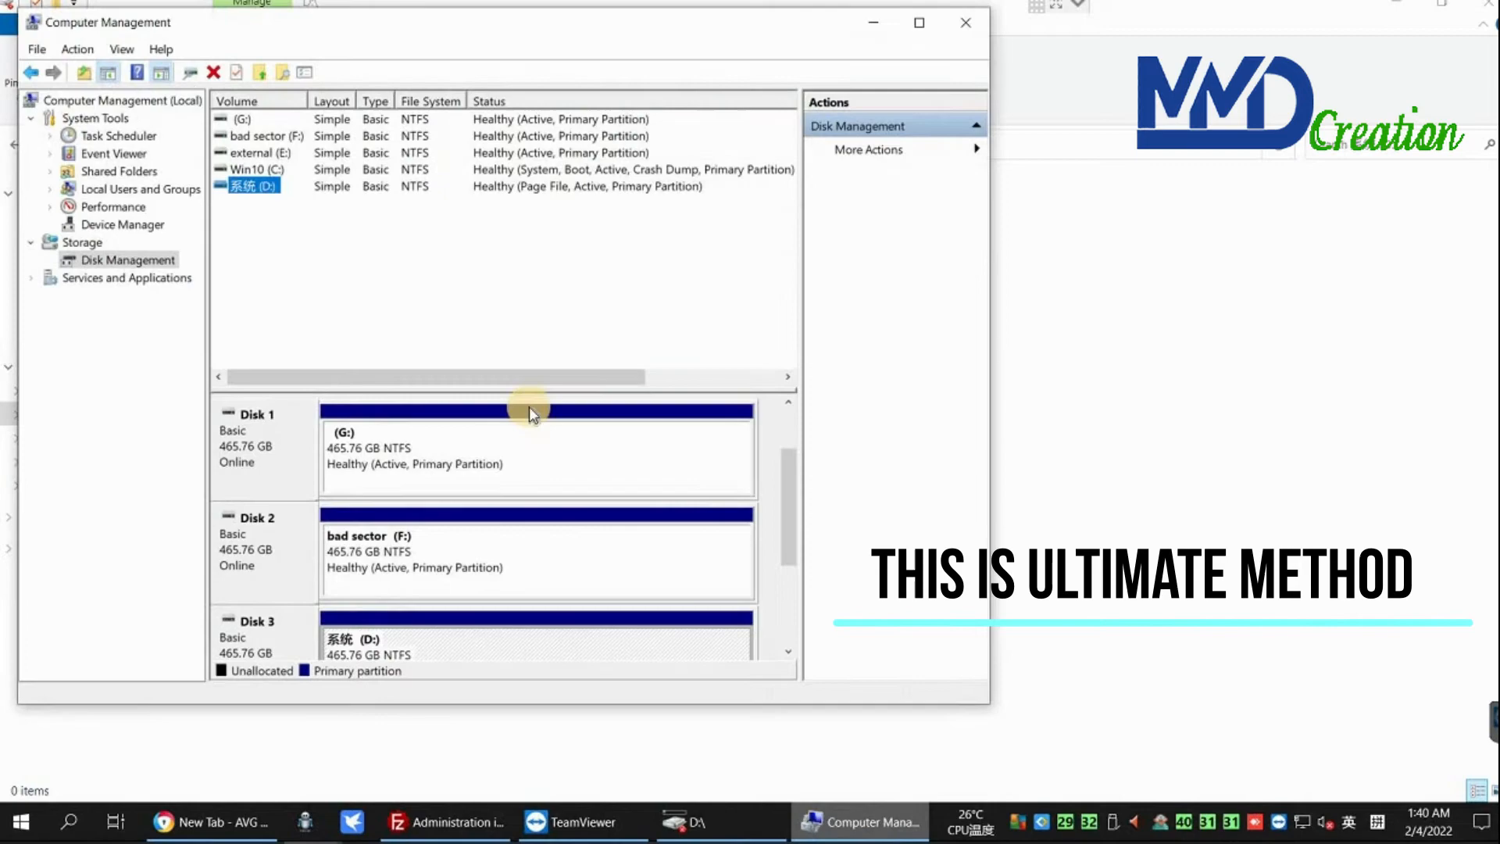
right_click(253, 185)
key(ctrl+alt+a)
drag(21, 2, 1128, 720)
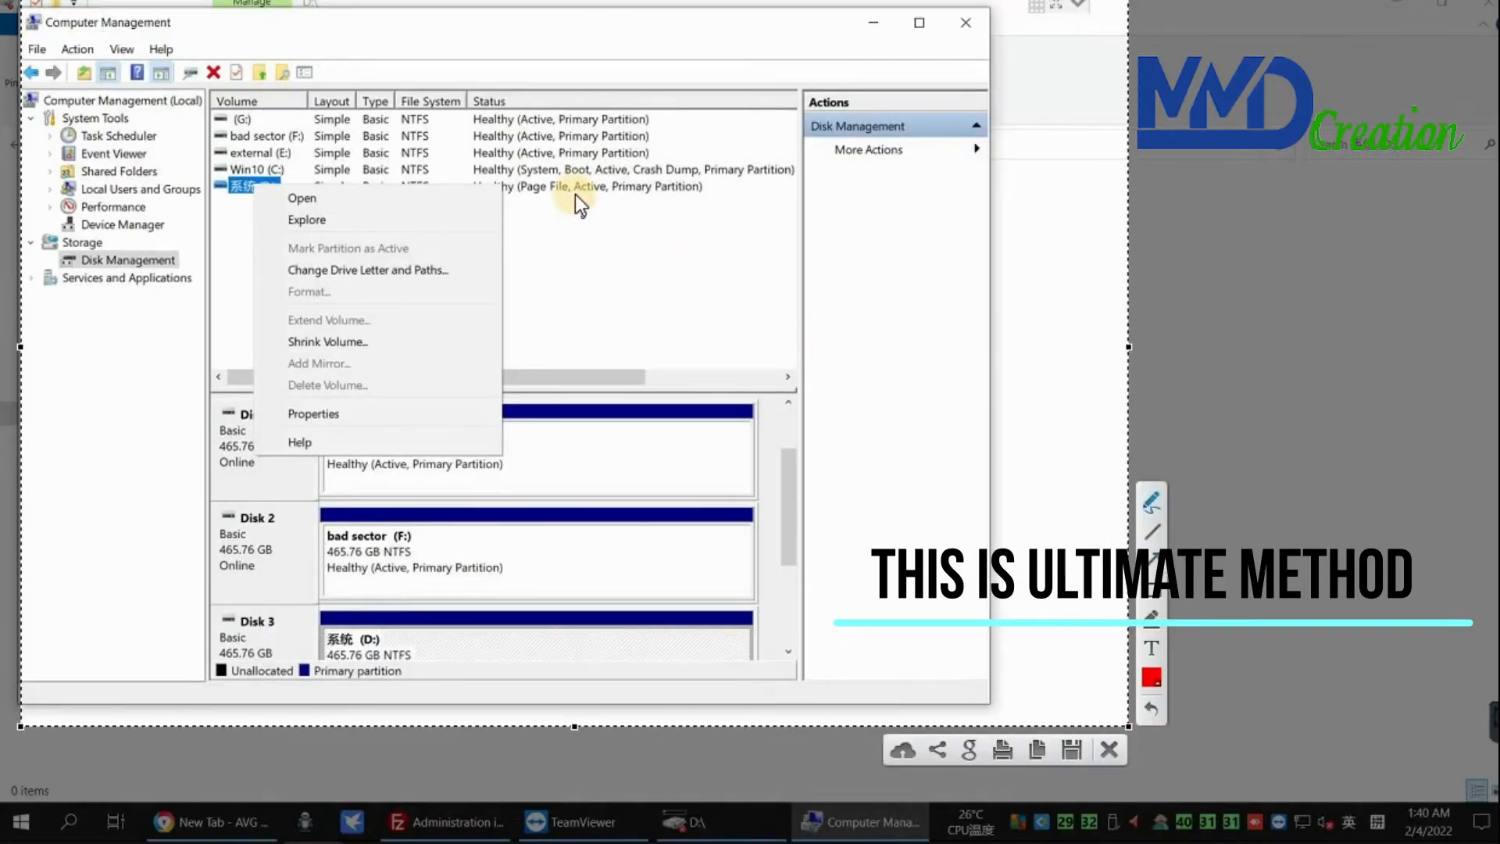
drag(529, 201, 739, 204)
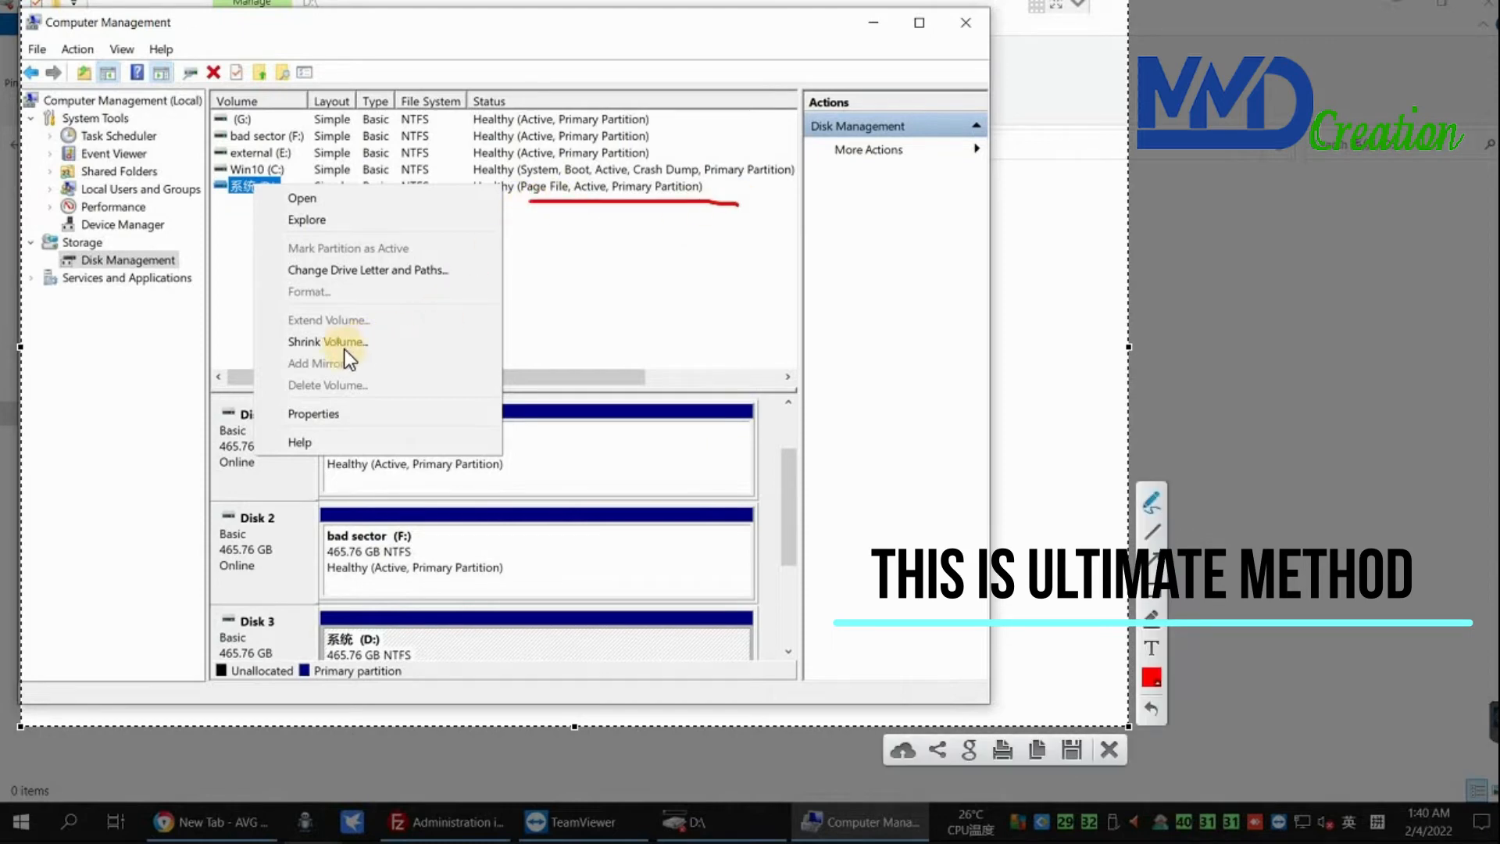
key(Escape)
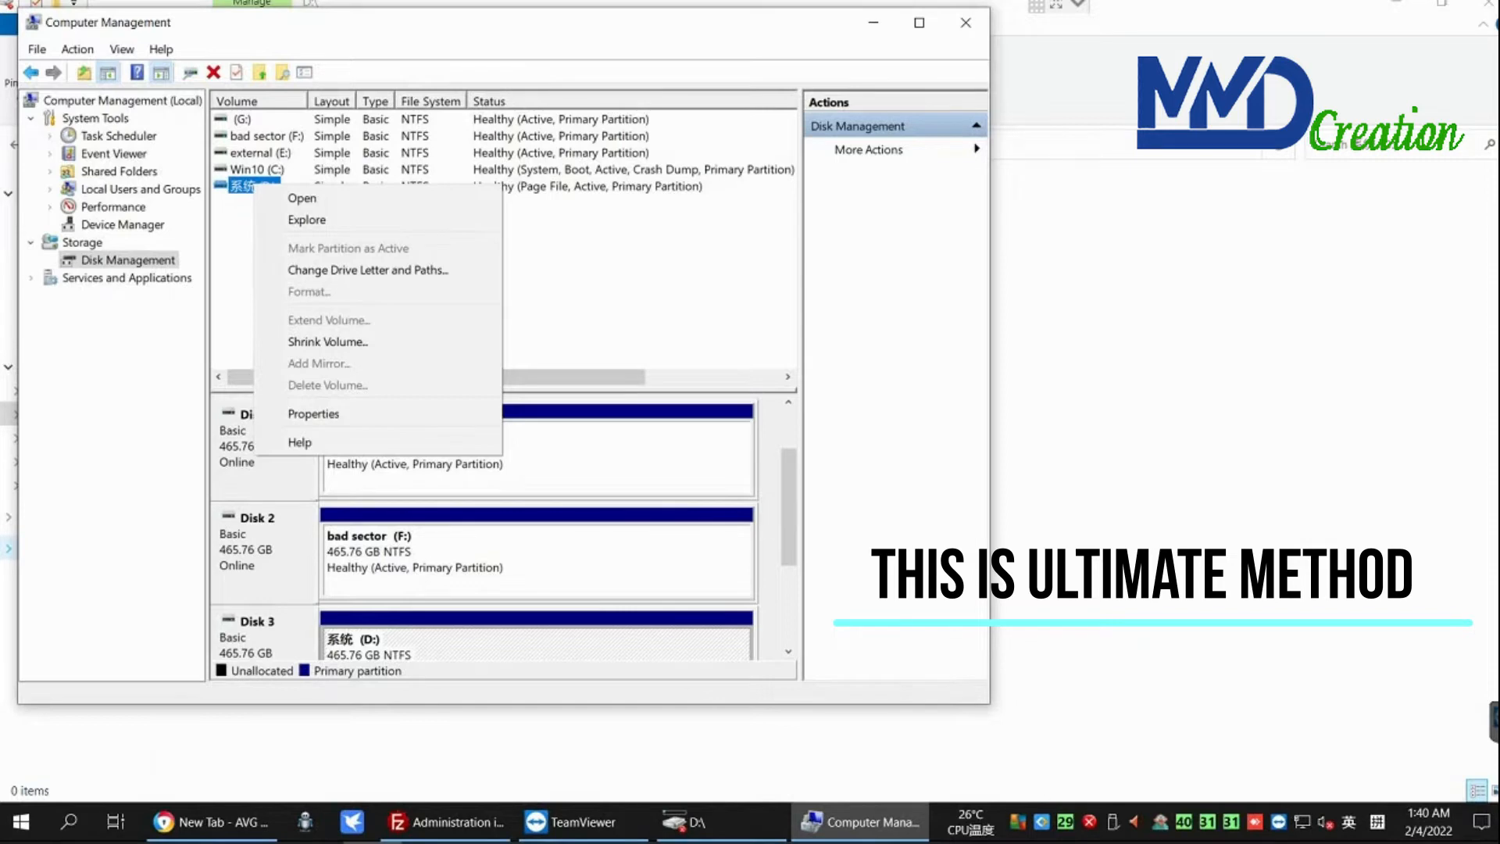
click(870, 99)
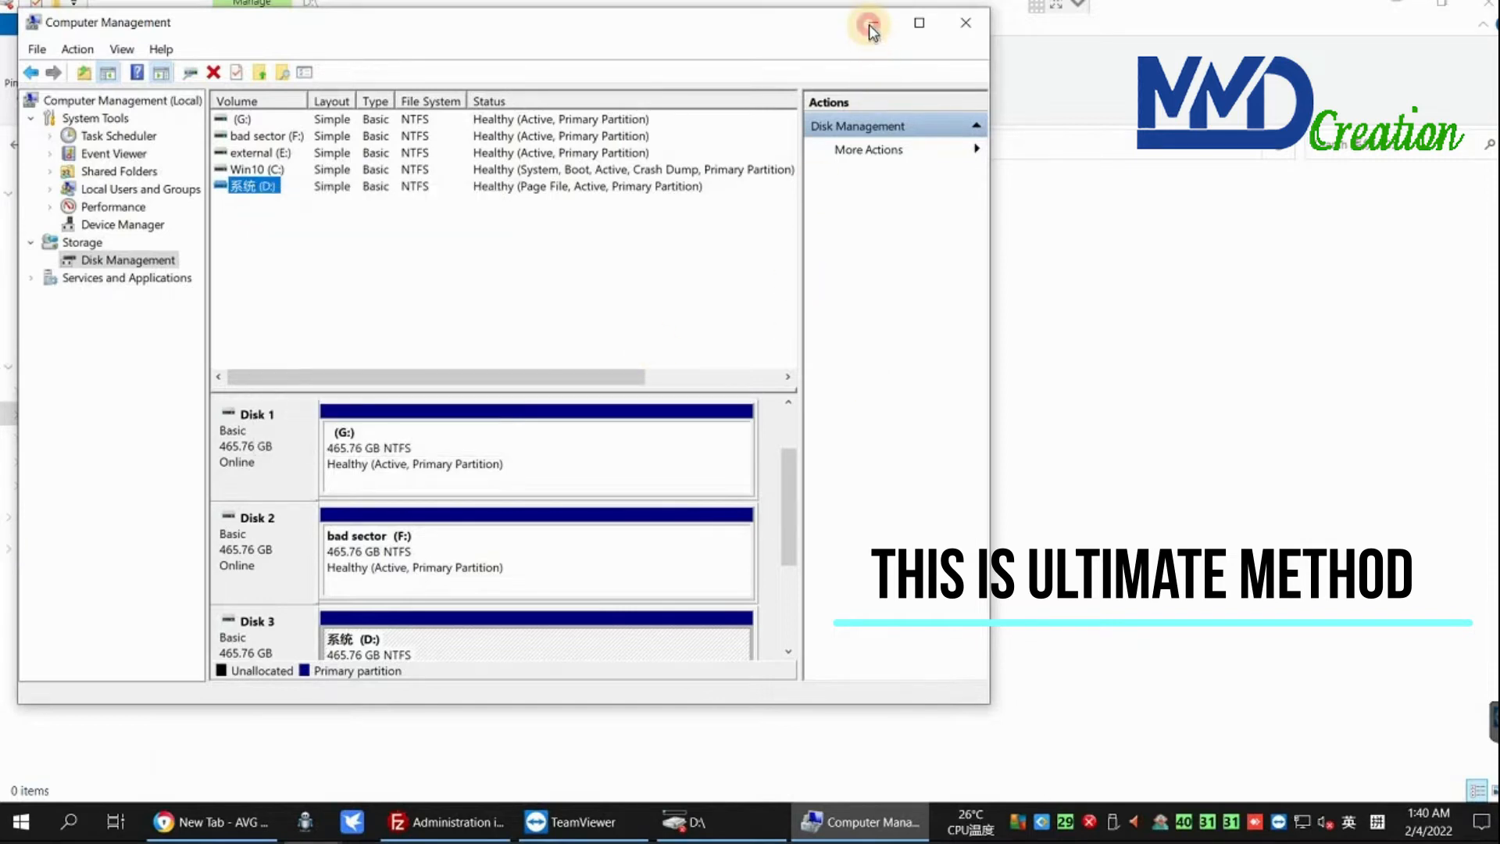
click(868, 25)
Step: Open the Virtual Memory settings through Windows search and the advanced performance options, dismissing the temporary paging file notice
click(69, 822)
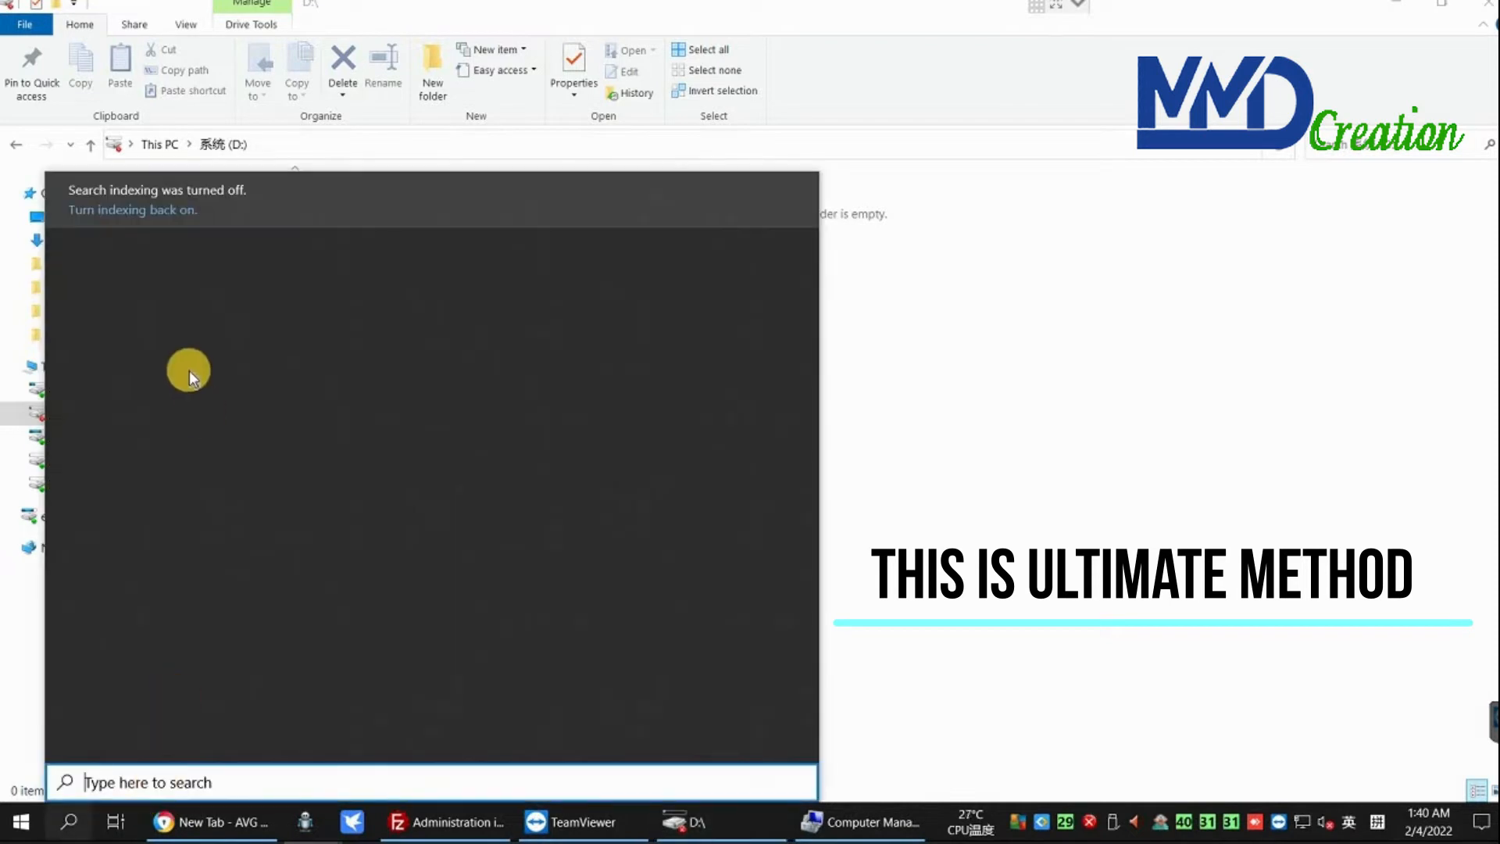
click(422, 484)
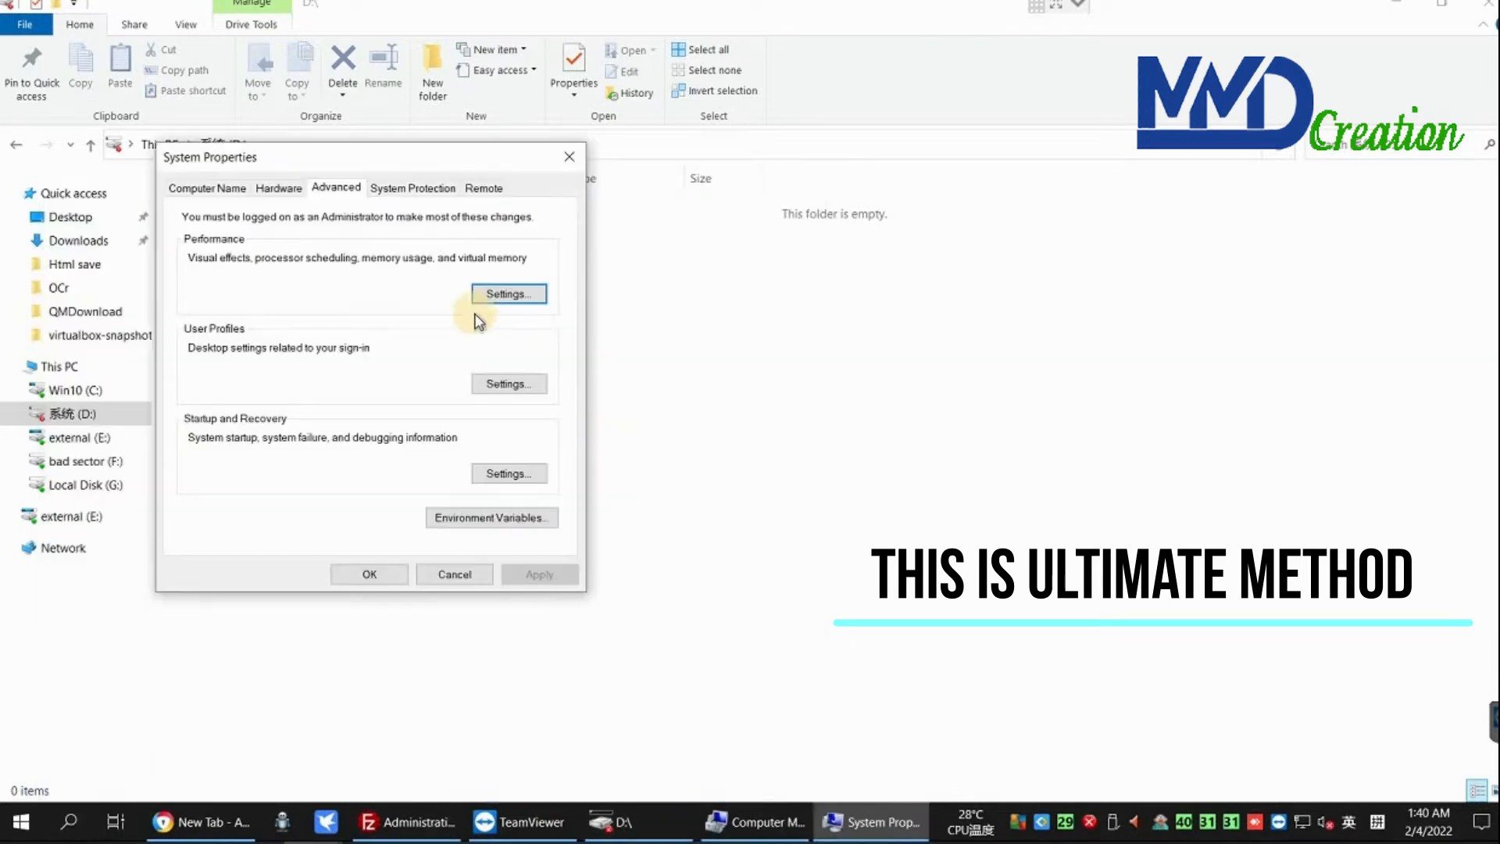
click(499, 297)
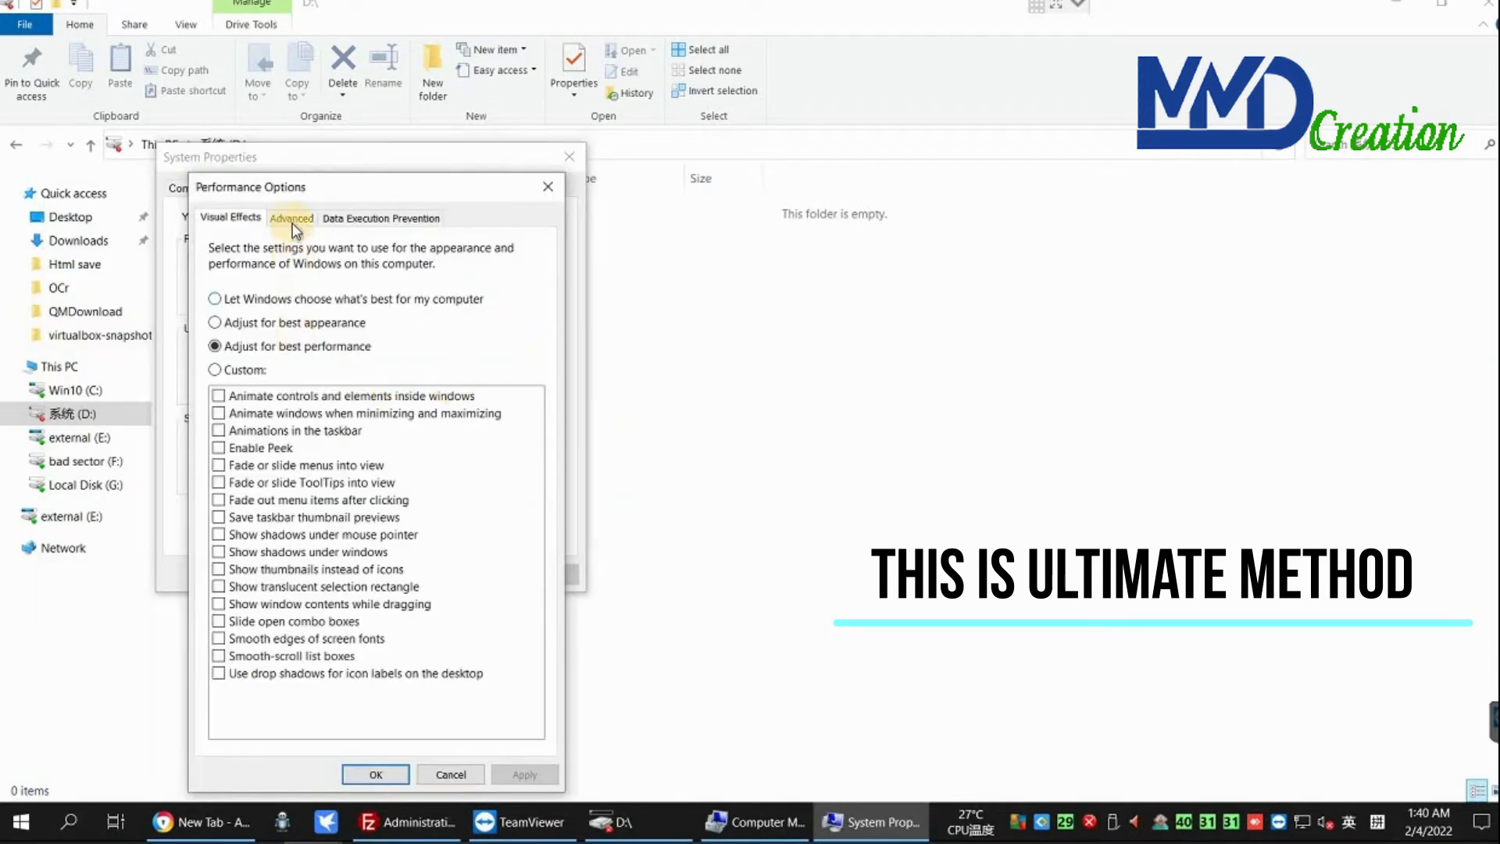
click(293, 221)
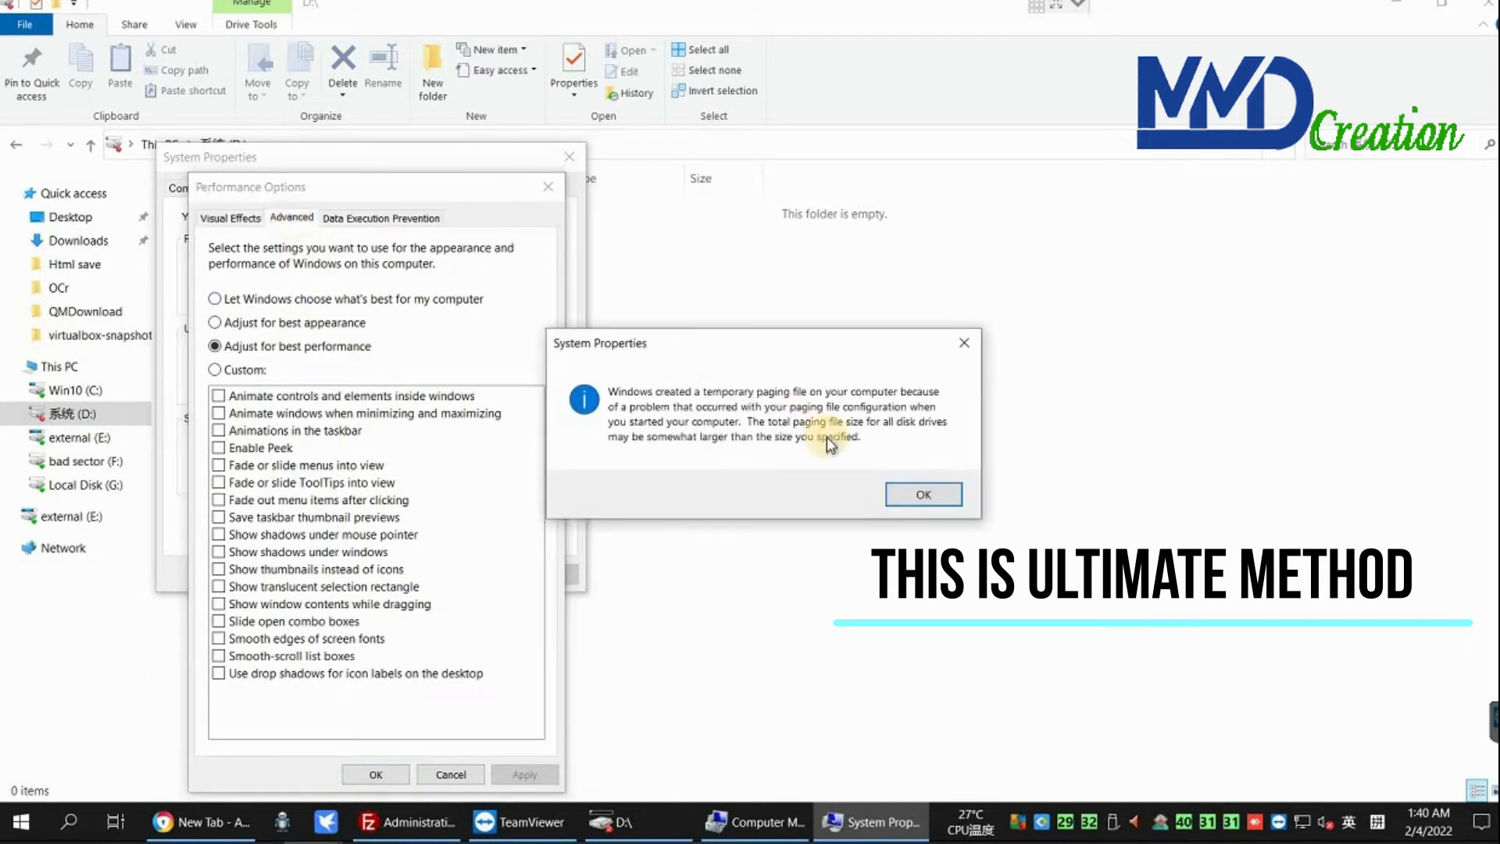
click(913, 497)
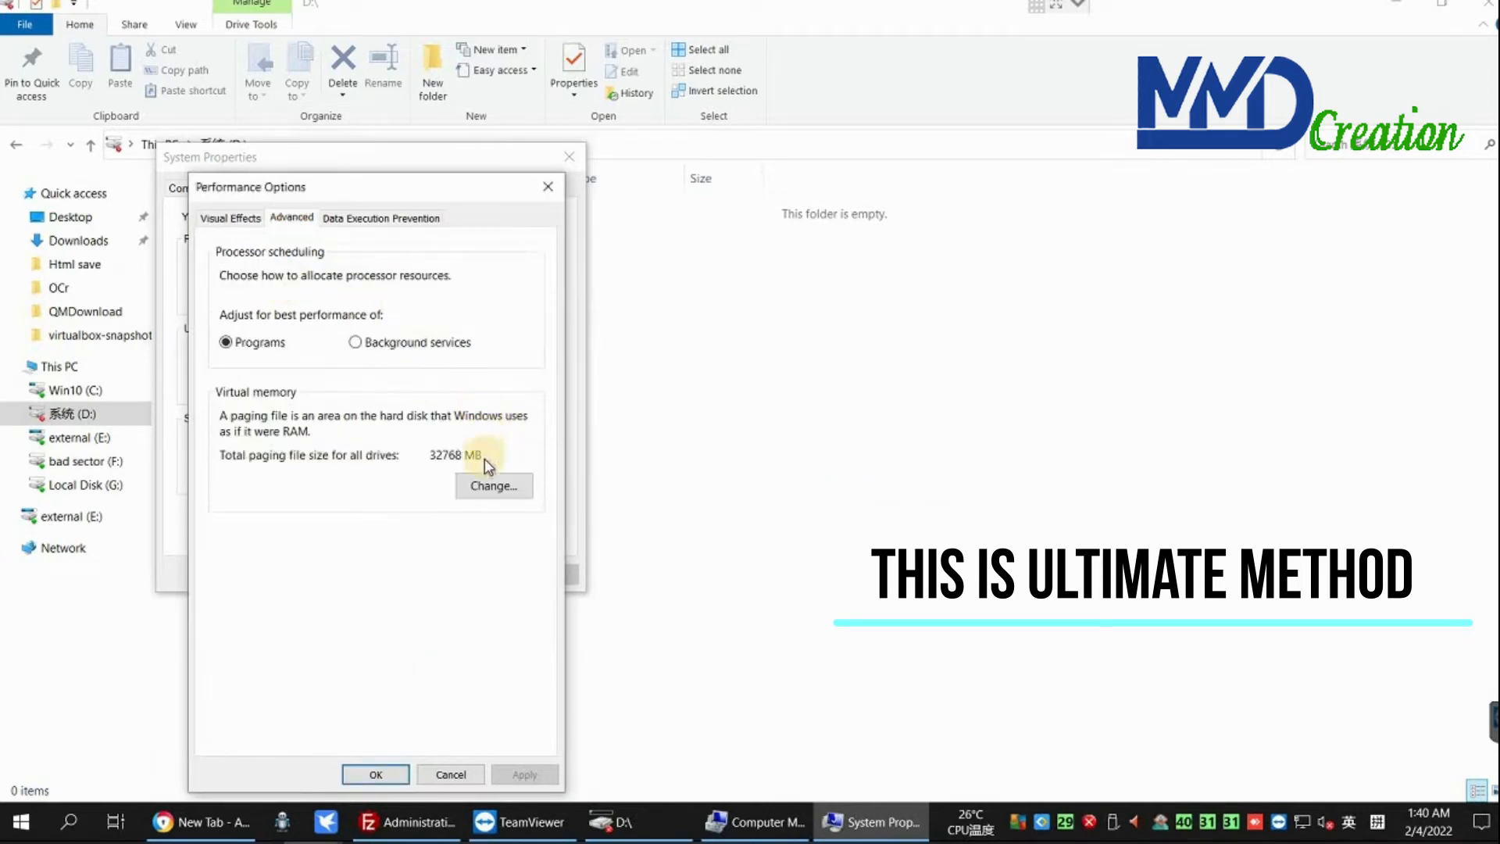
click(488, 484)
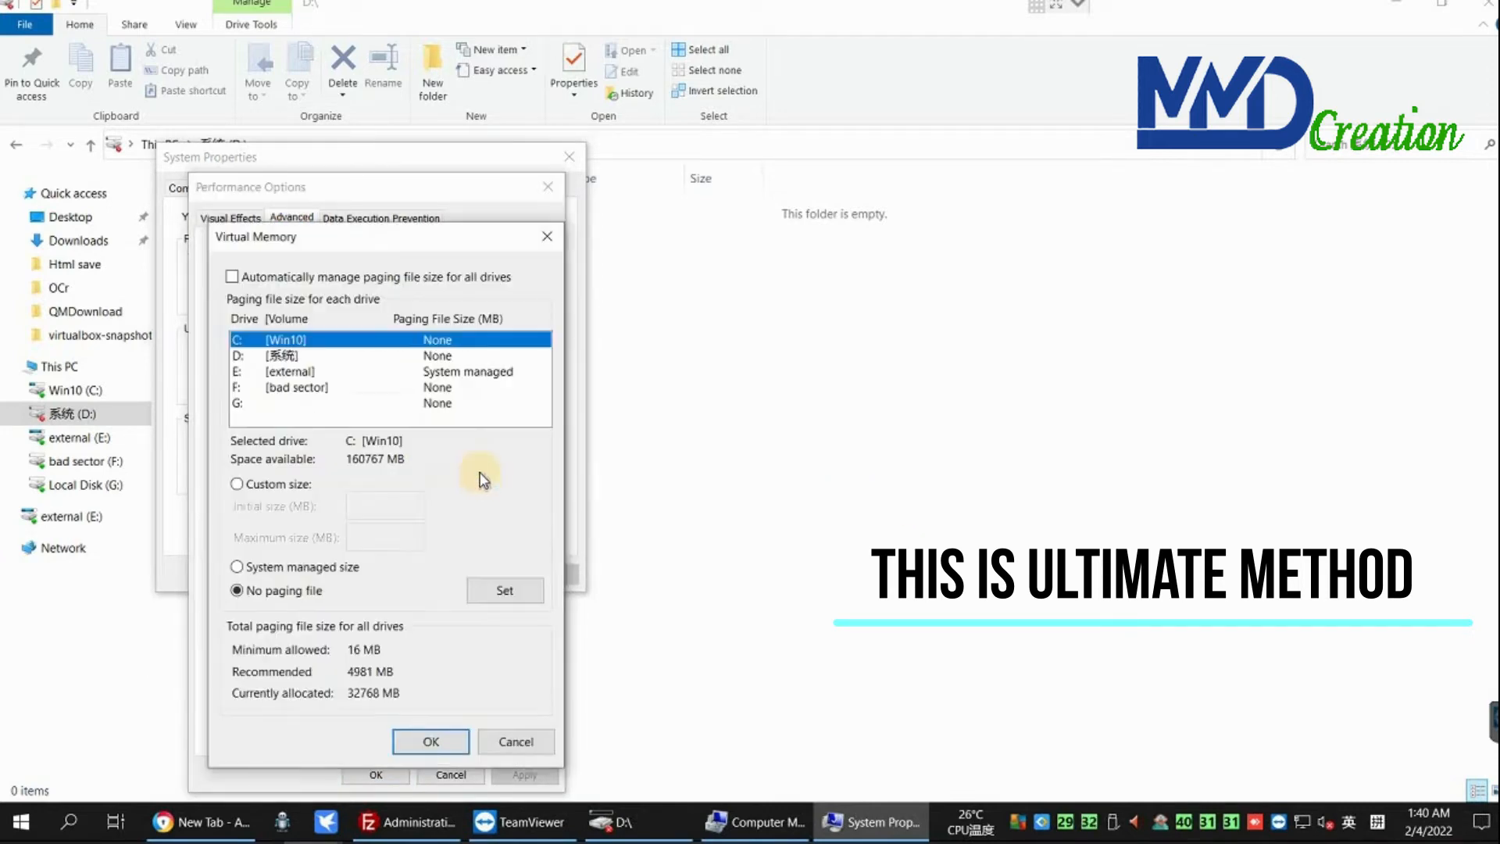
Step: Set drive E: to no paging file and confirm the Virtual Memory settings
click(455, 374)
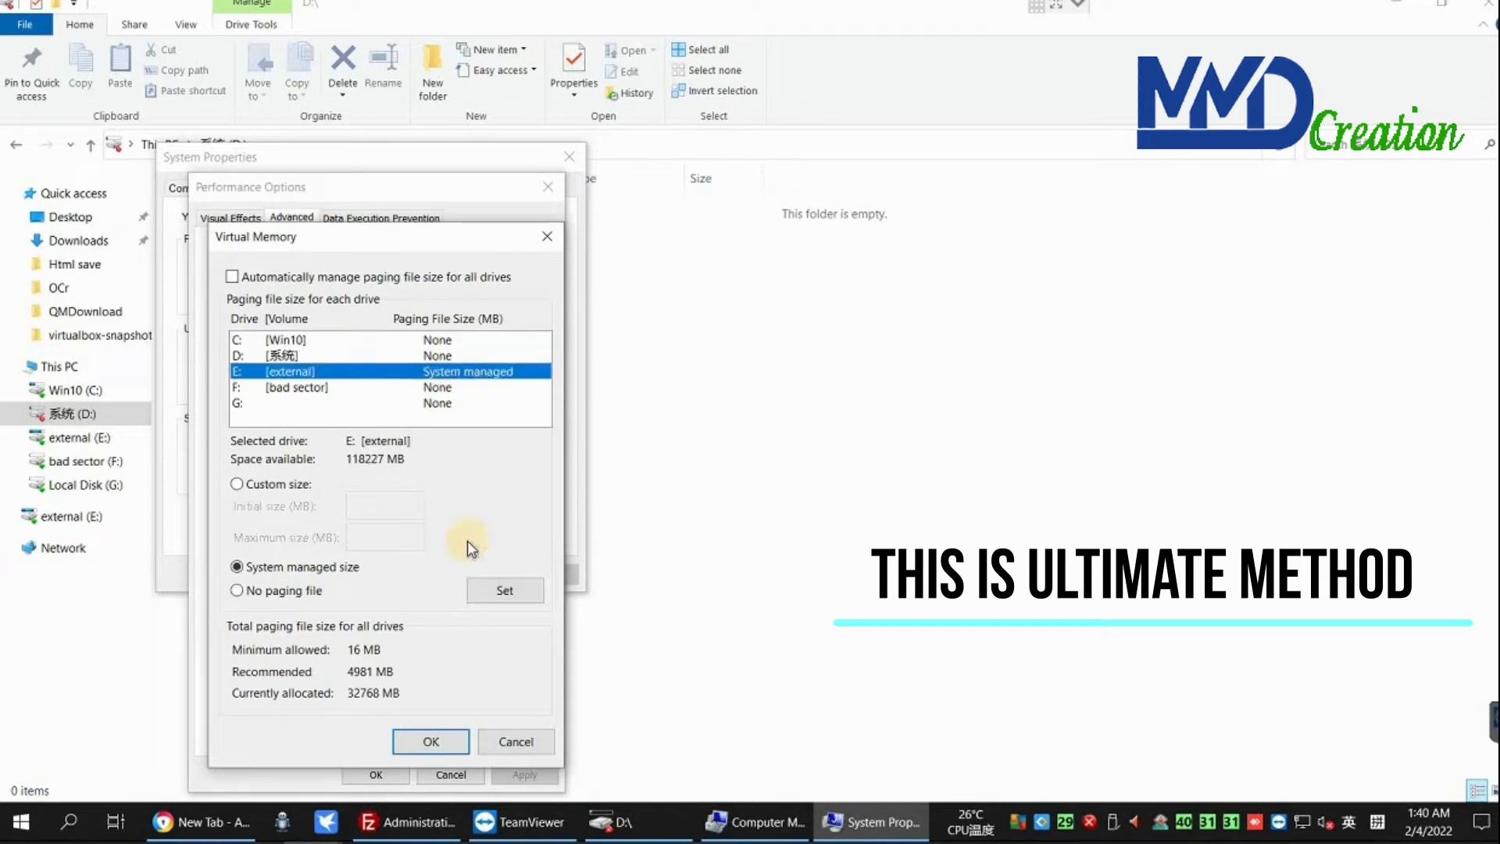
click(441, 594)
click(505, 597)
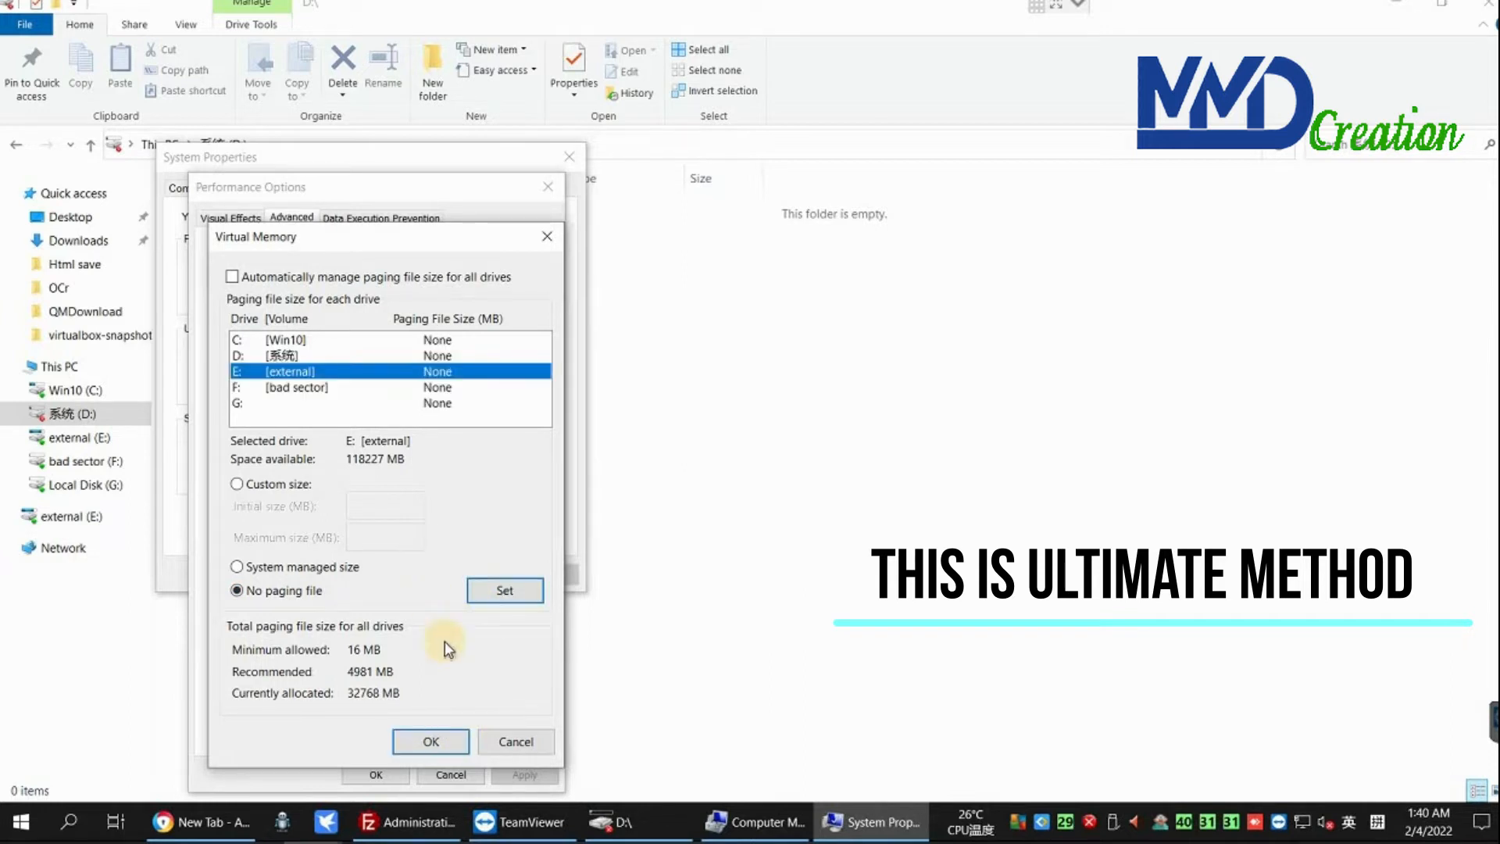
click(445, 745)
click(938, 481)
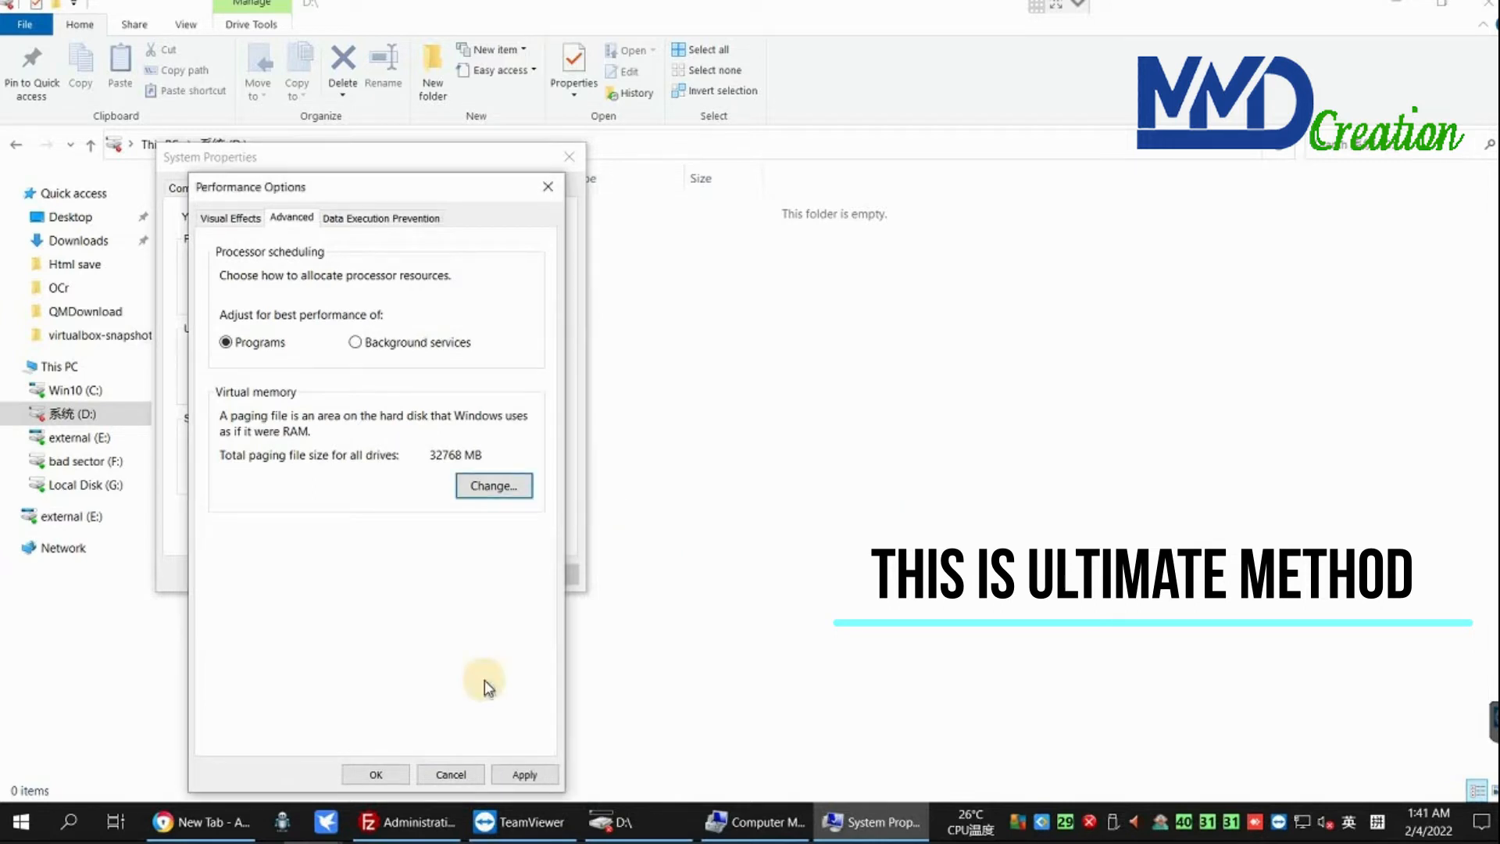
Step: Apply the performance options, confirm the remaining system dialogs, and restart the computer immediately
click(521, 774)
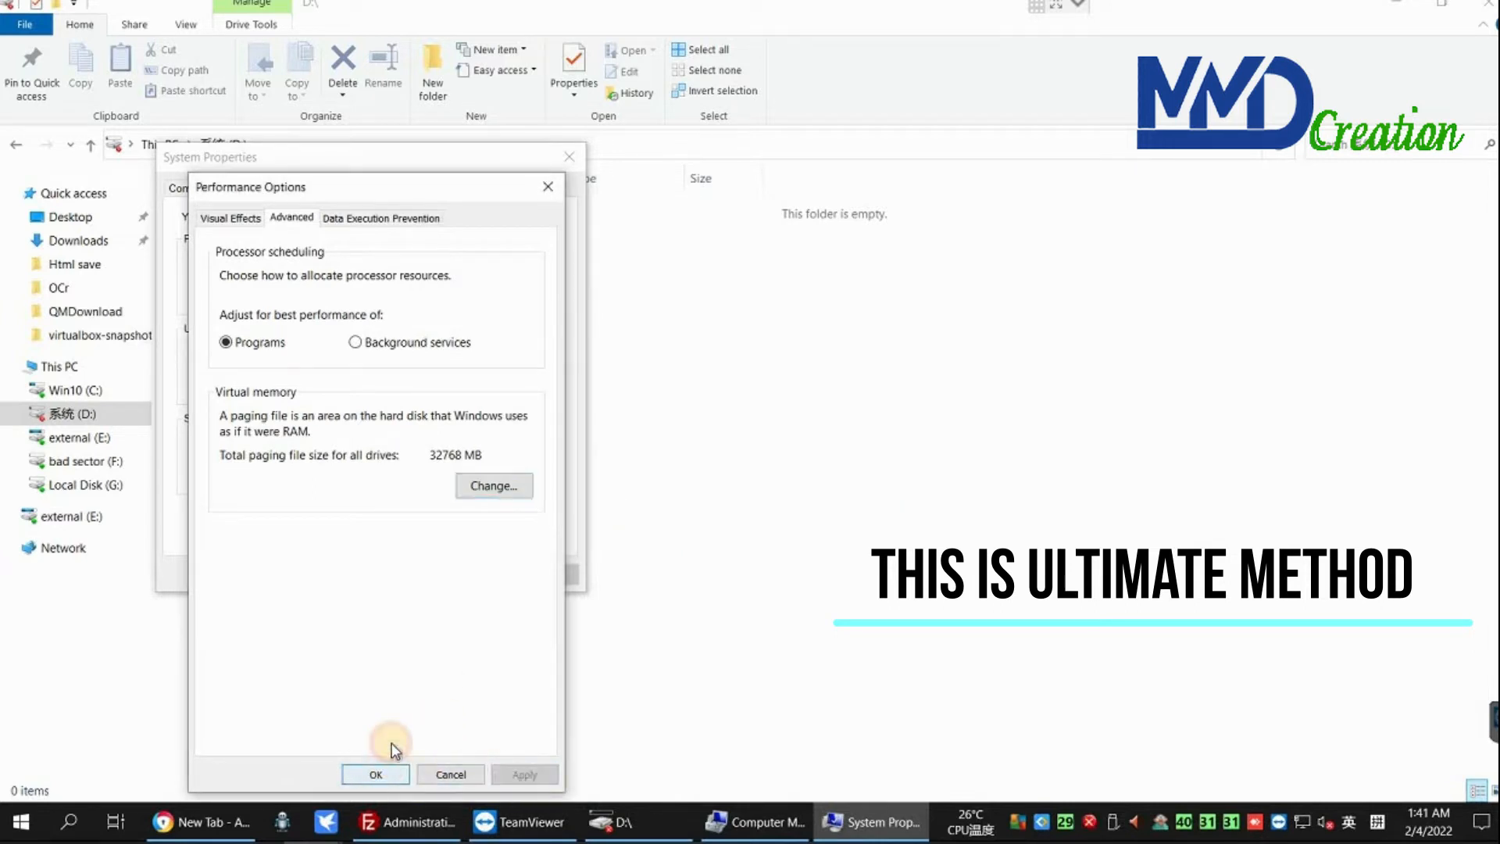
click(379, 773)
click(383, 576)
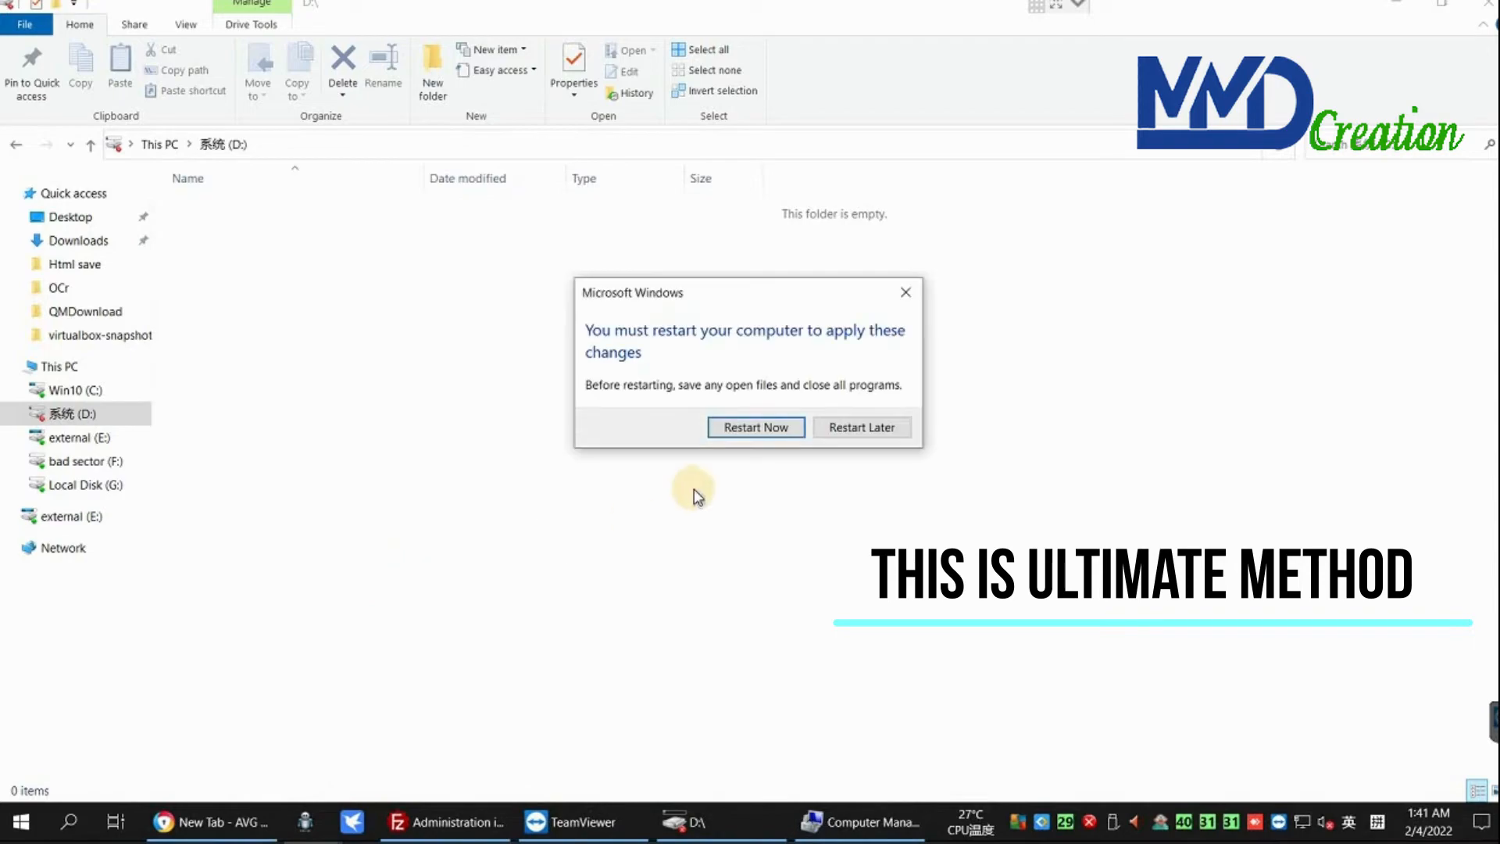
click(754, 429)
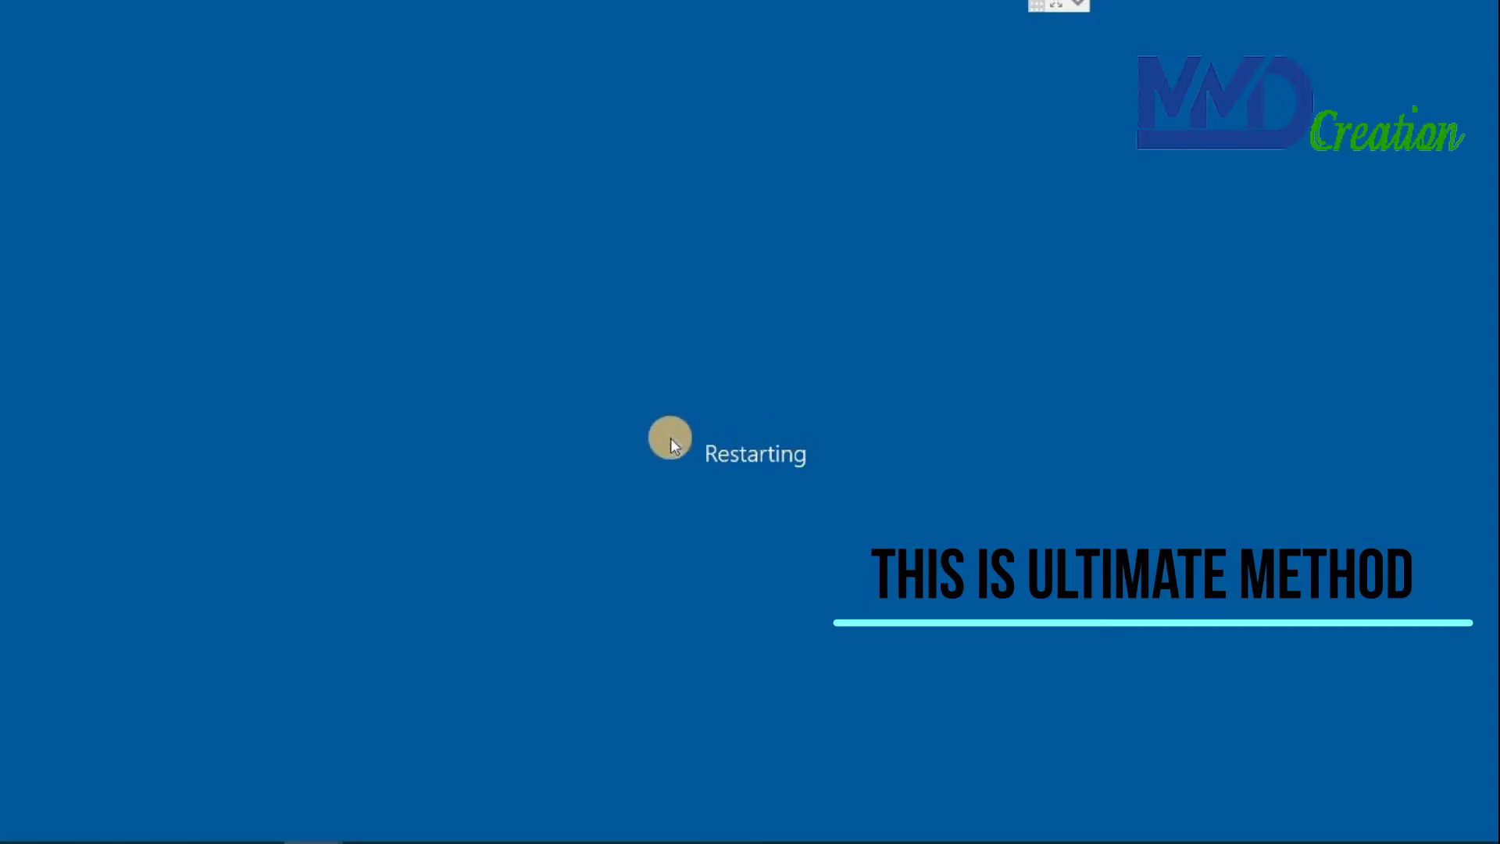
key(Print)
drag(0, 0, 1431, 831)
click(851, 495)
key(Escape)
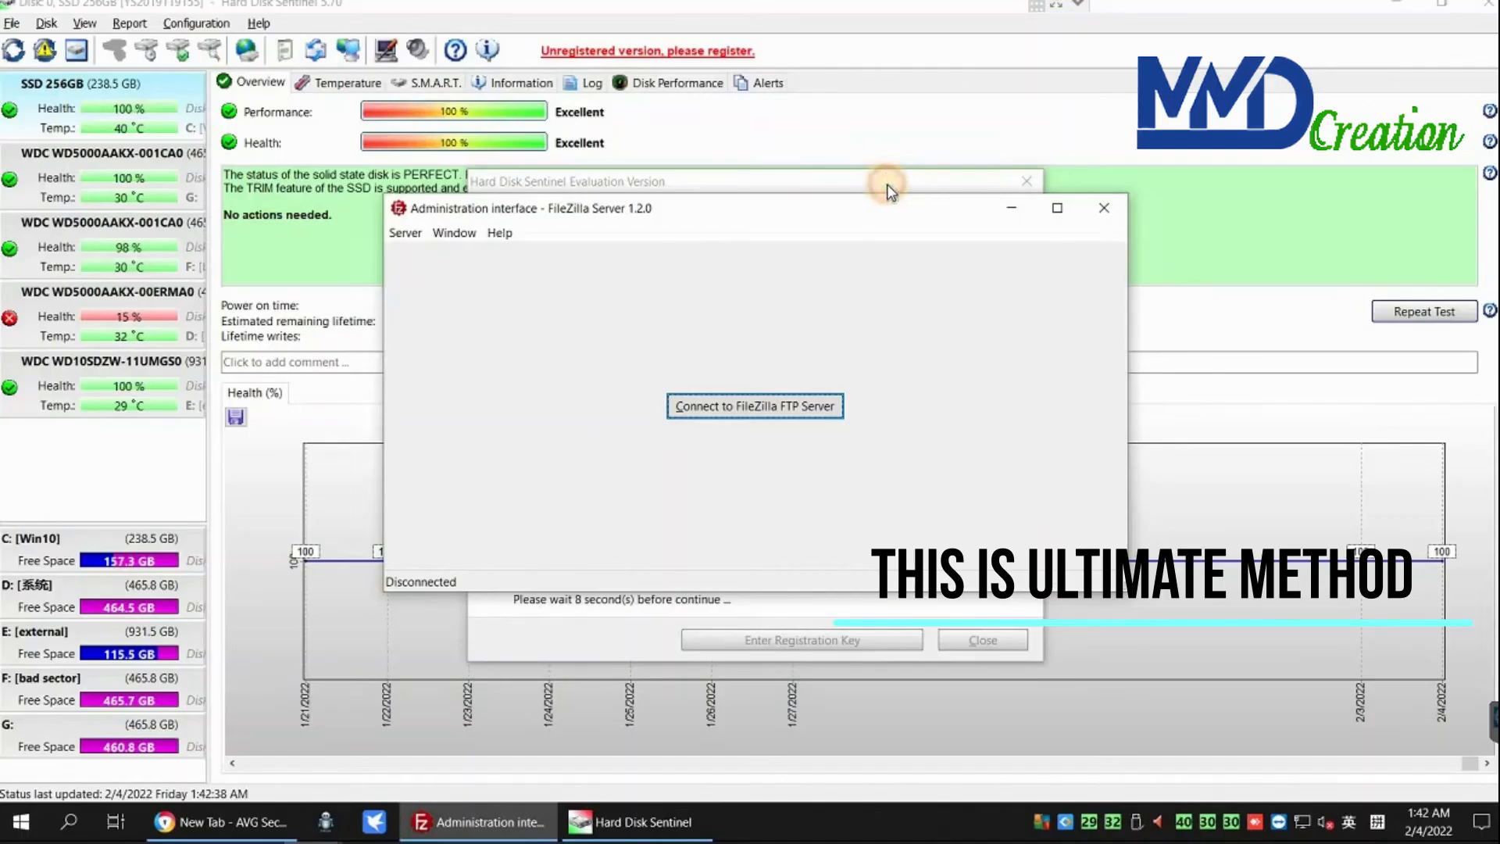
Step: Clear the startup windows by closing the Hard Disk Sentinel evaluation notice, minimizing Hard Disk Sentinel and FileZilla Server, and dismissing the paging file notice
click(1028, 187)
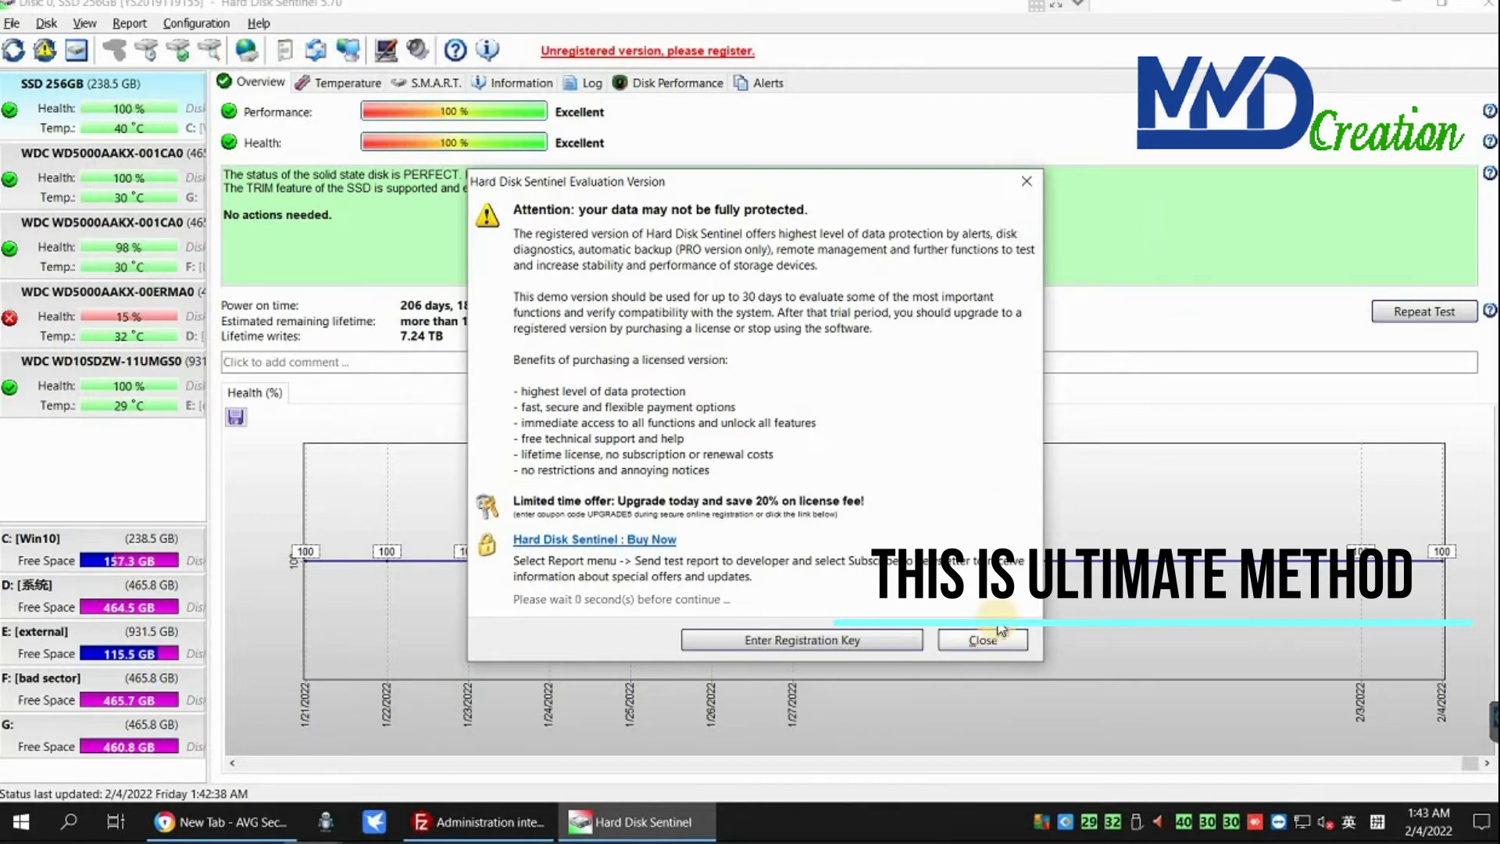
click(992, 640)
click(1403, 6)
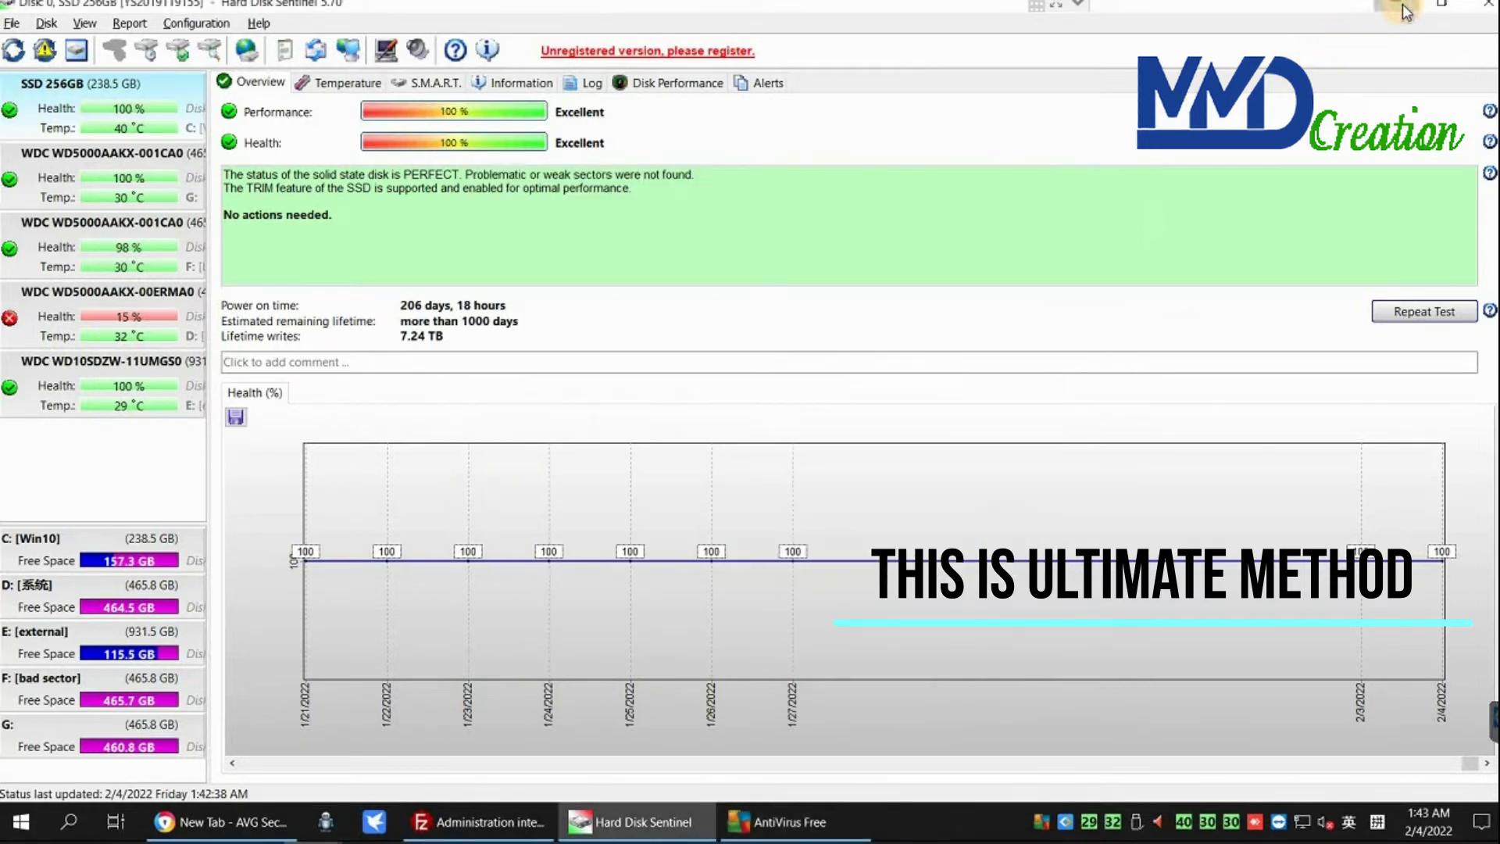
click(1028, 221)
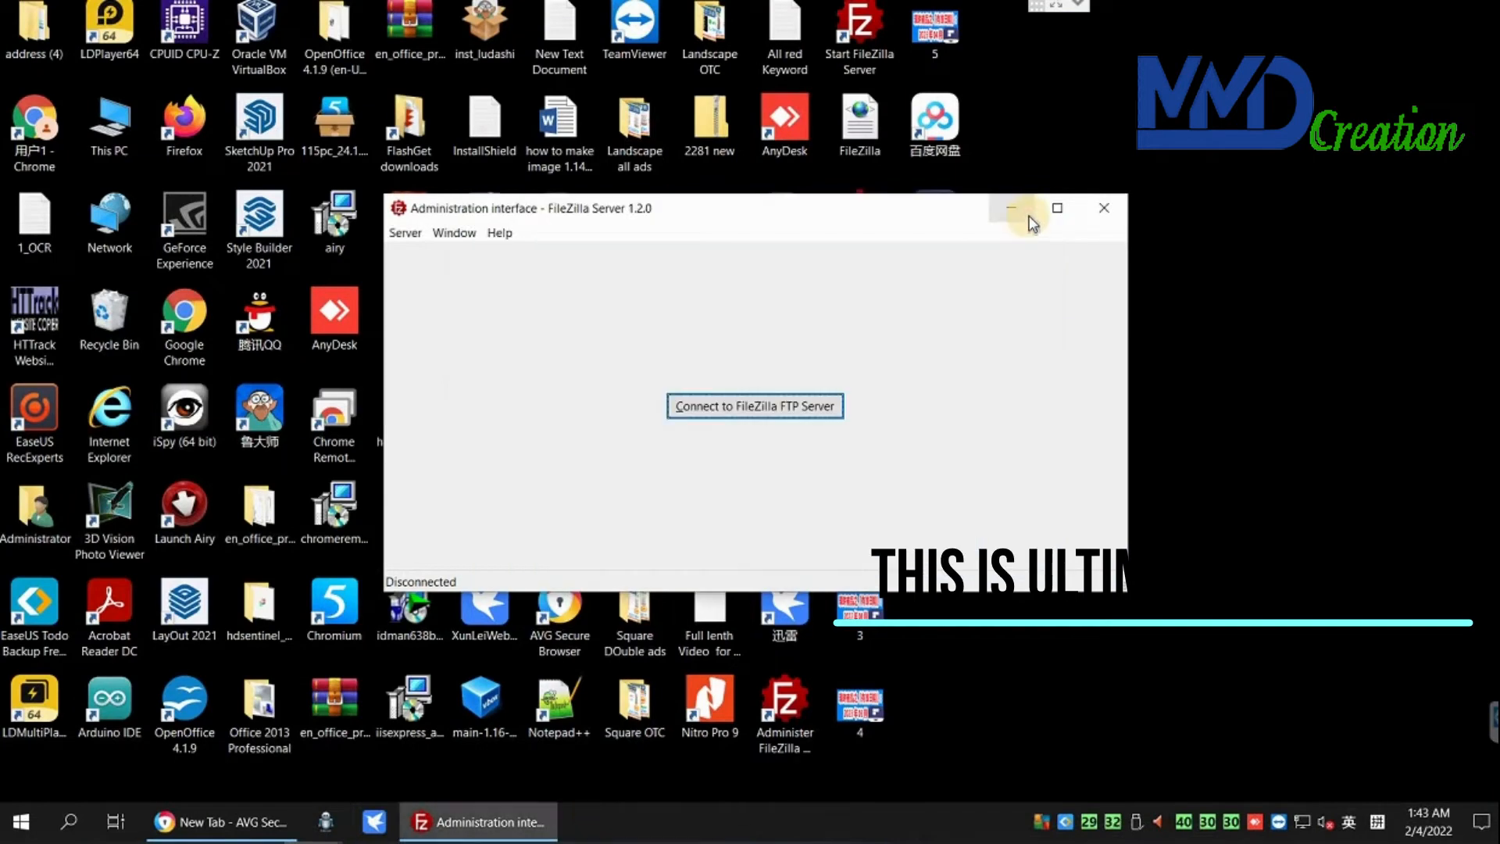
click(1011, 208)
click(935, 492)
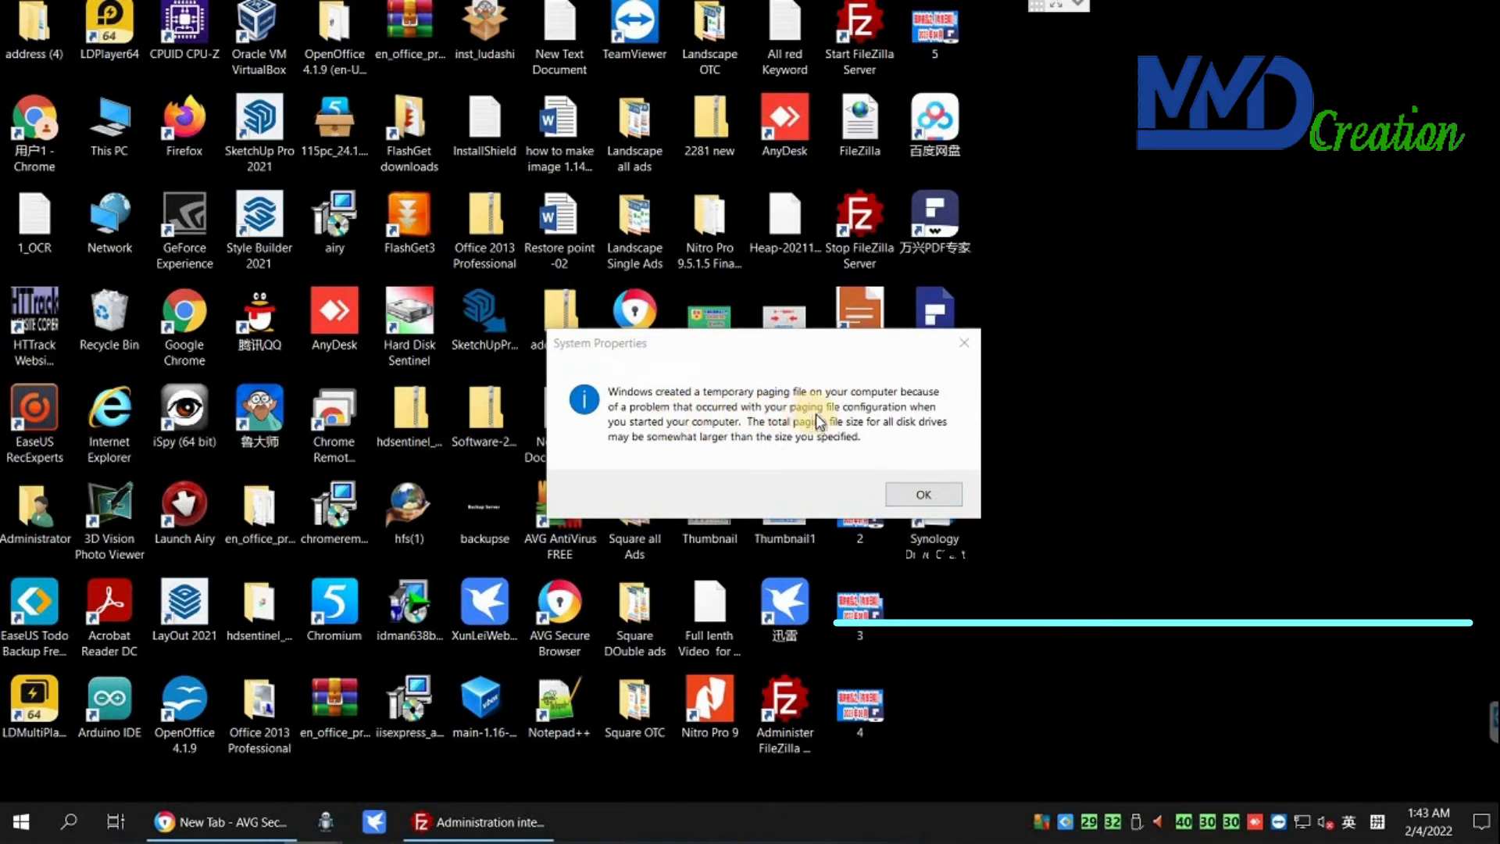
Step: Dismiss the temporary paging file notice, move the Performance Options window out of the way, and open This PC
click(1029, 209)
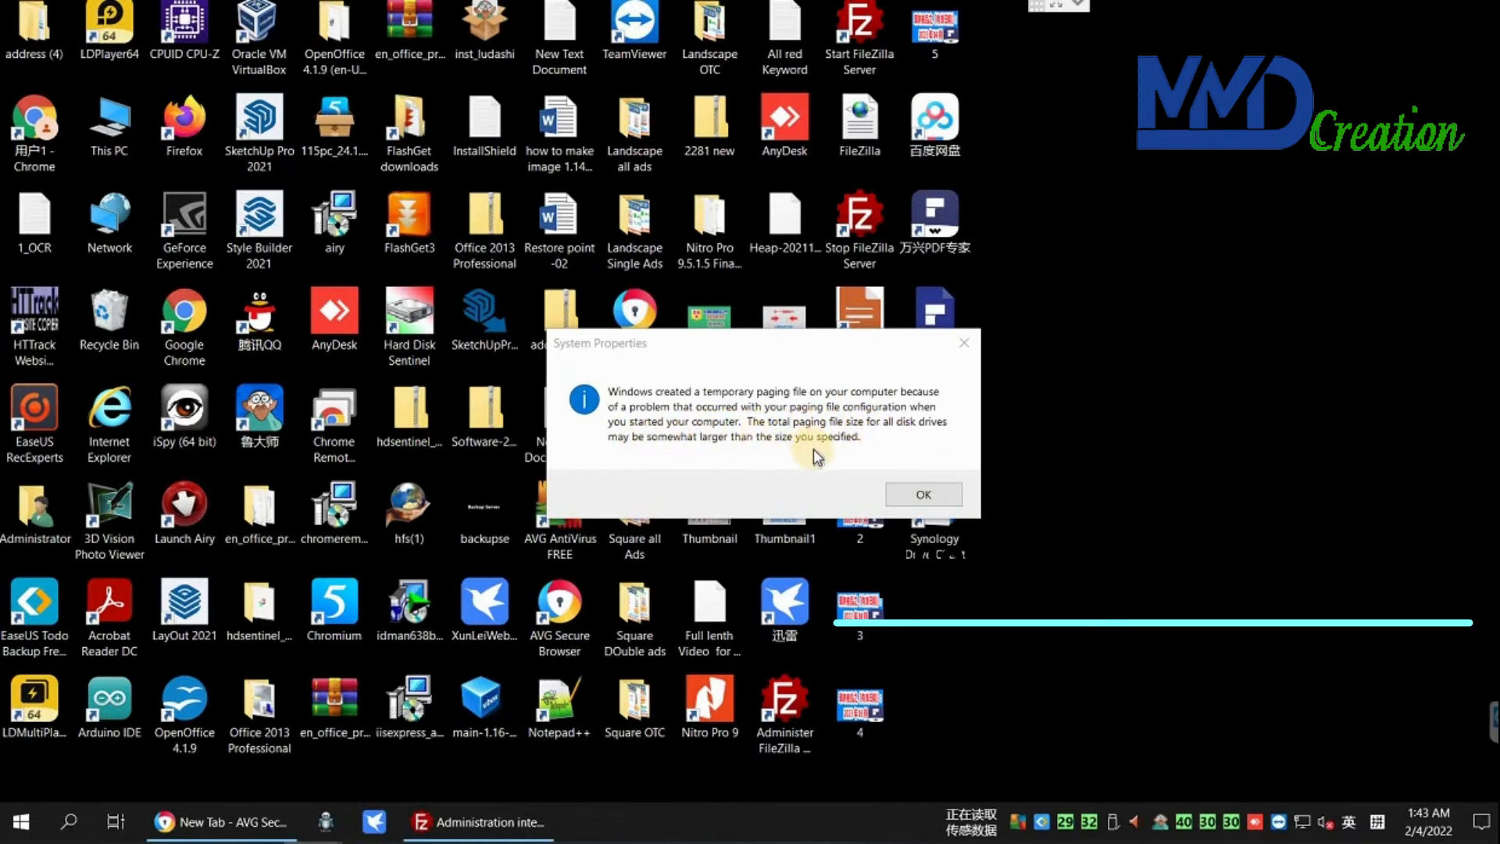
click(900, 495)
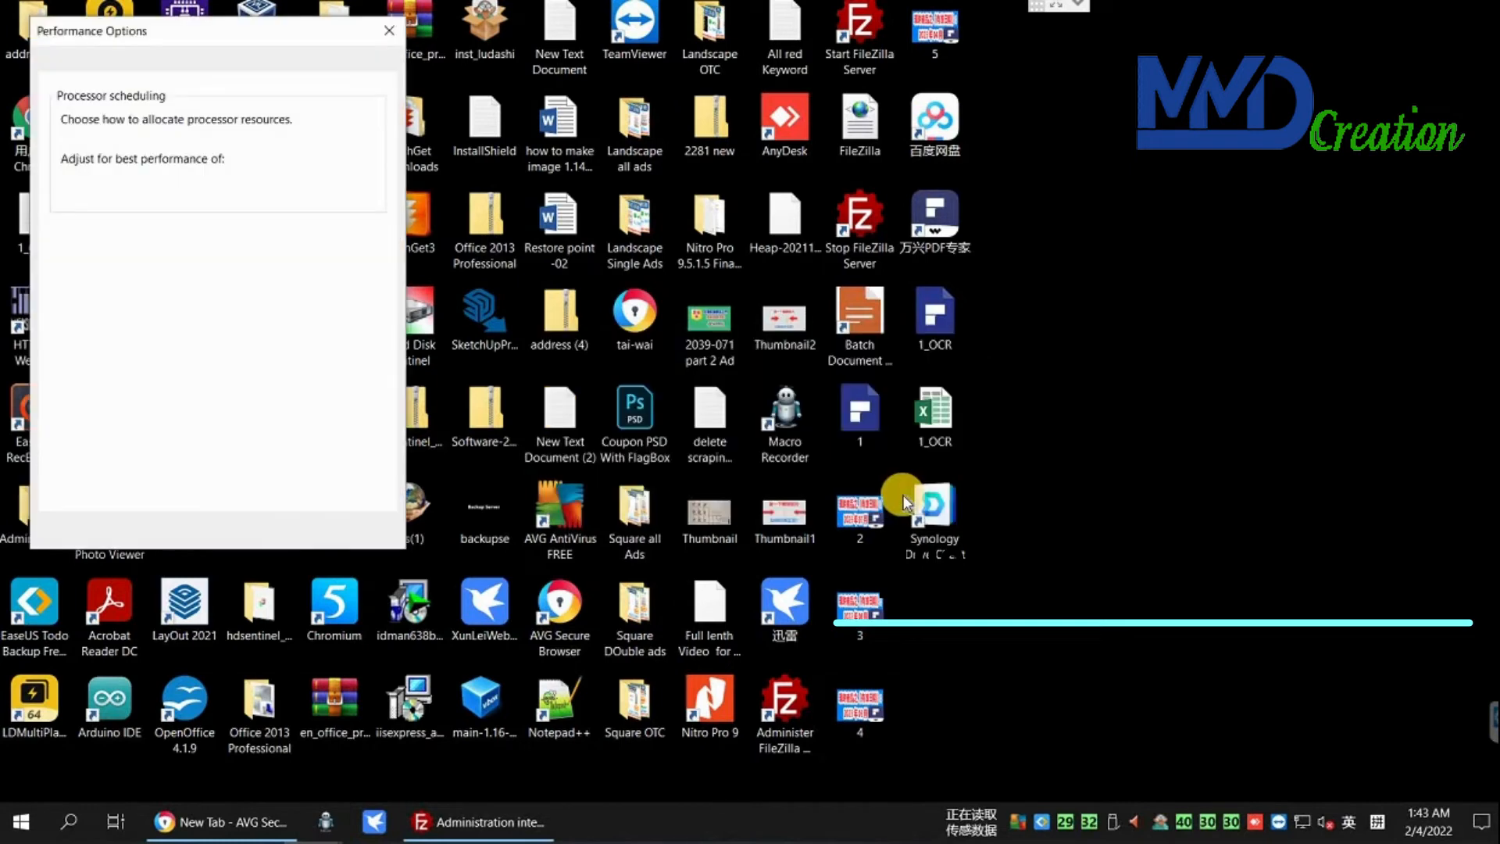
drag(179, 43, 982, 75)
click(117, 125)
double_click(123, 125)
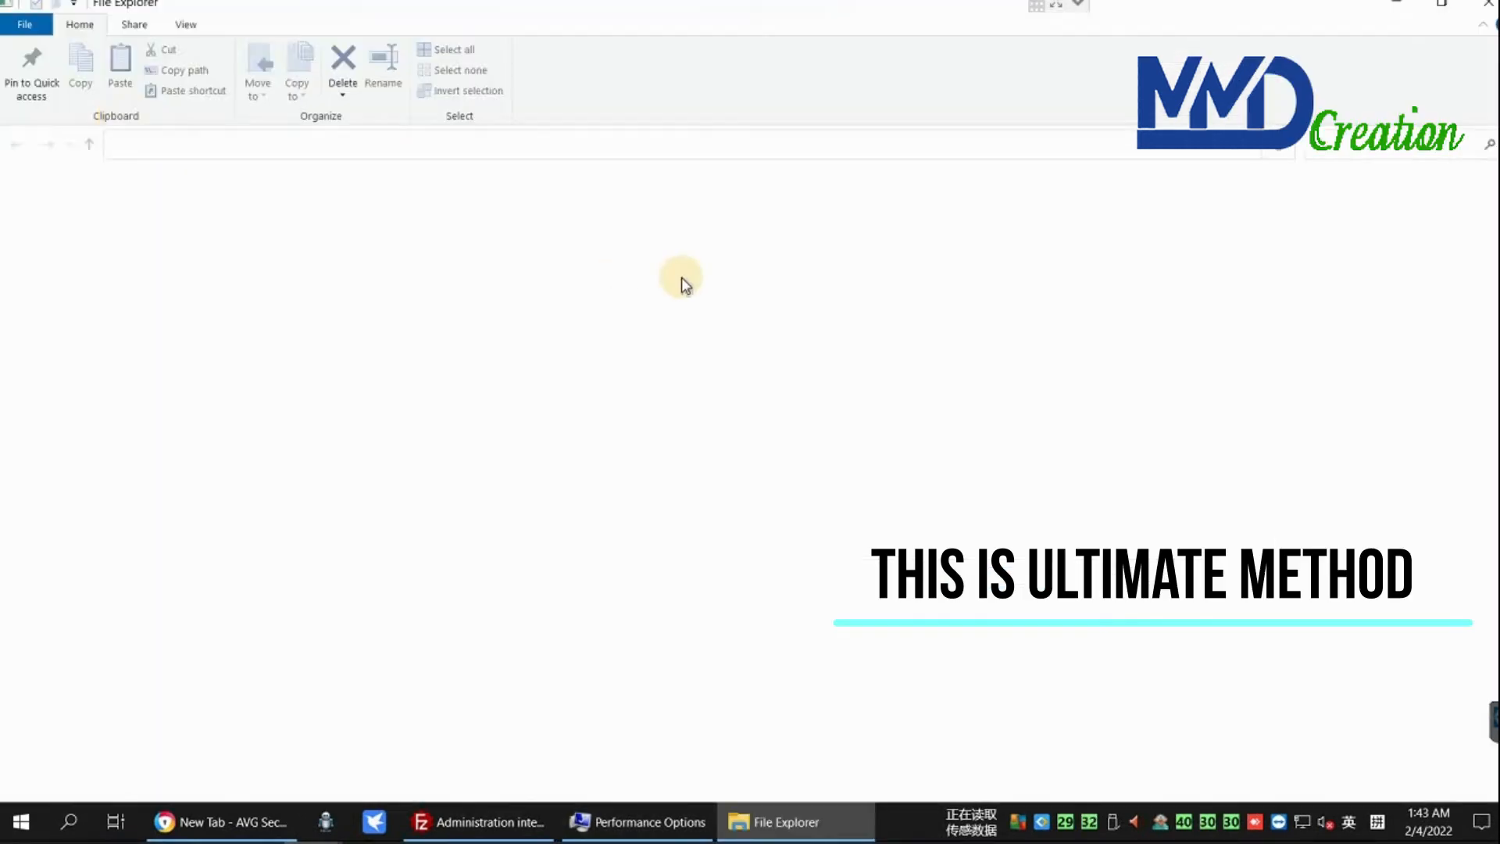
Step: Quick-format drive D: as NTFS with a 4096-byte allocation unit size, confirm the prompts, and close the Format dialog
click(756, 230)
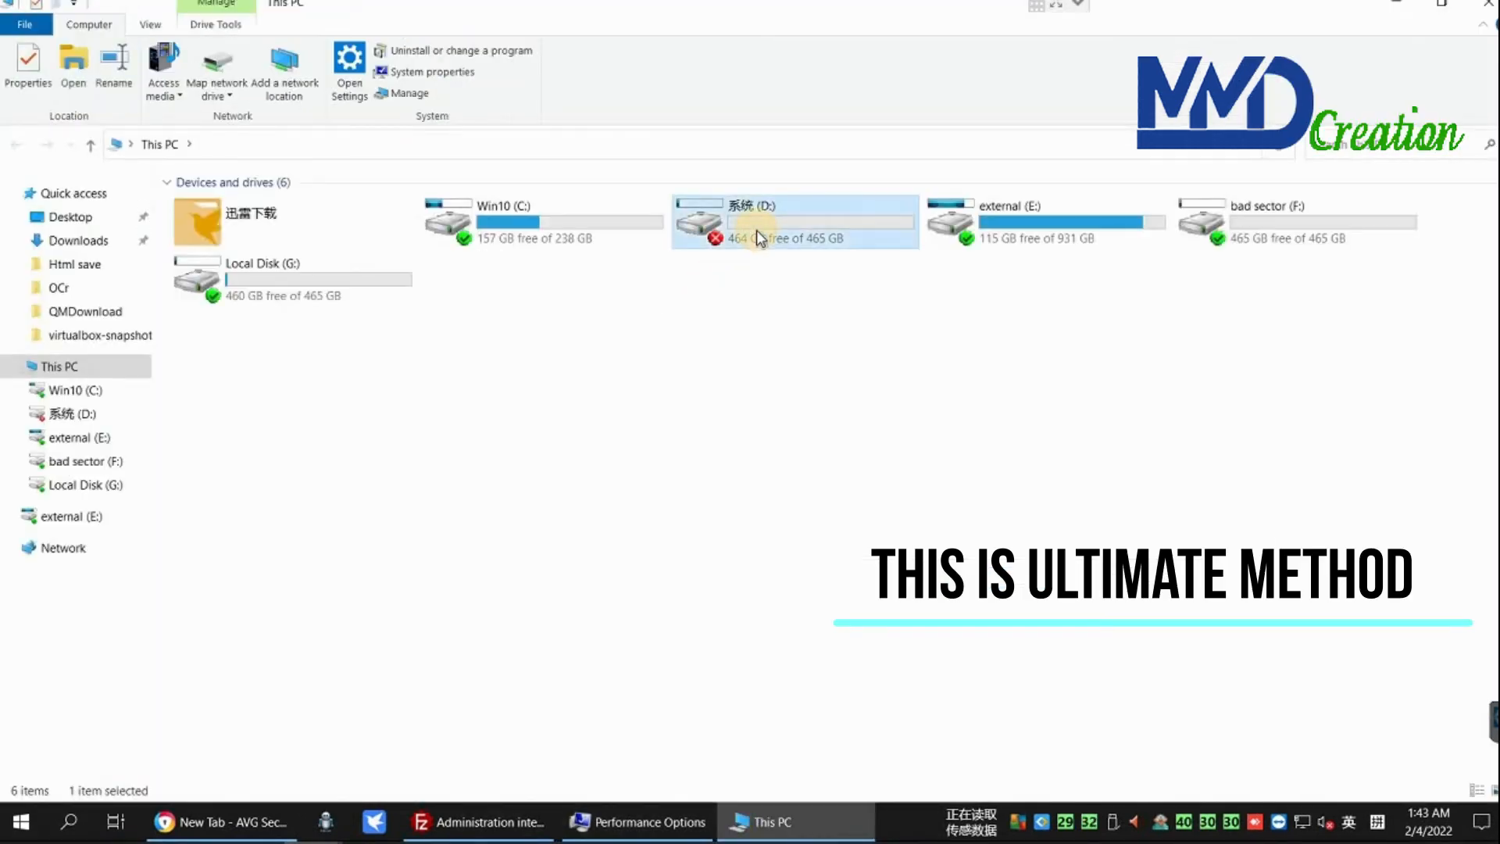
right_click(756, 230)
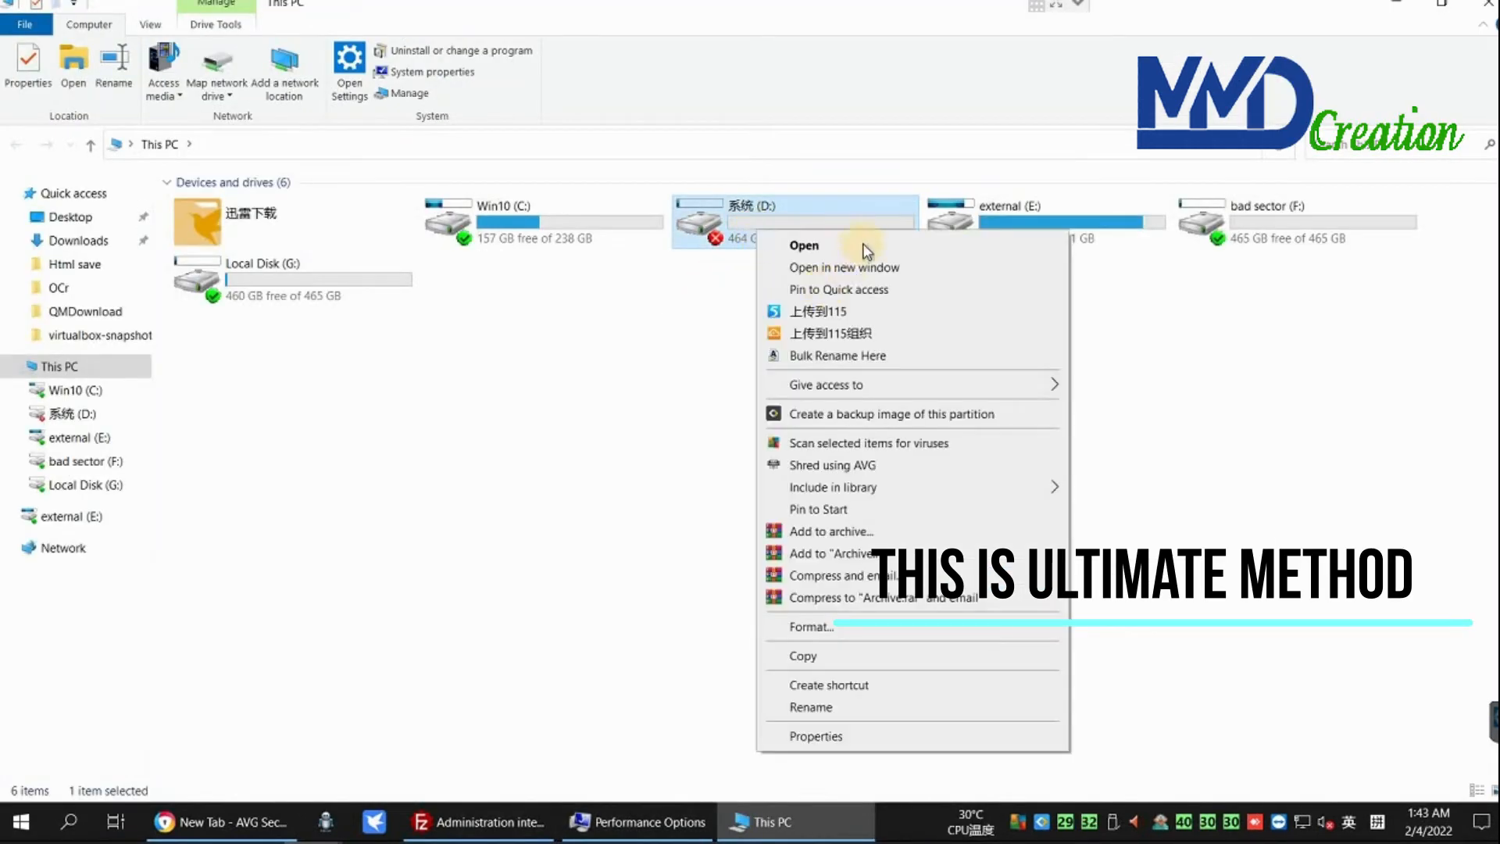
click(1179, 401)
click(805, 232)
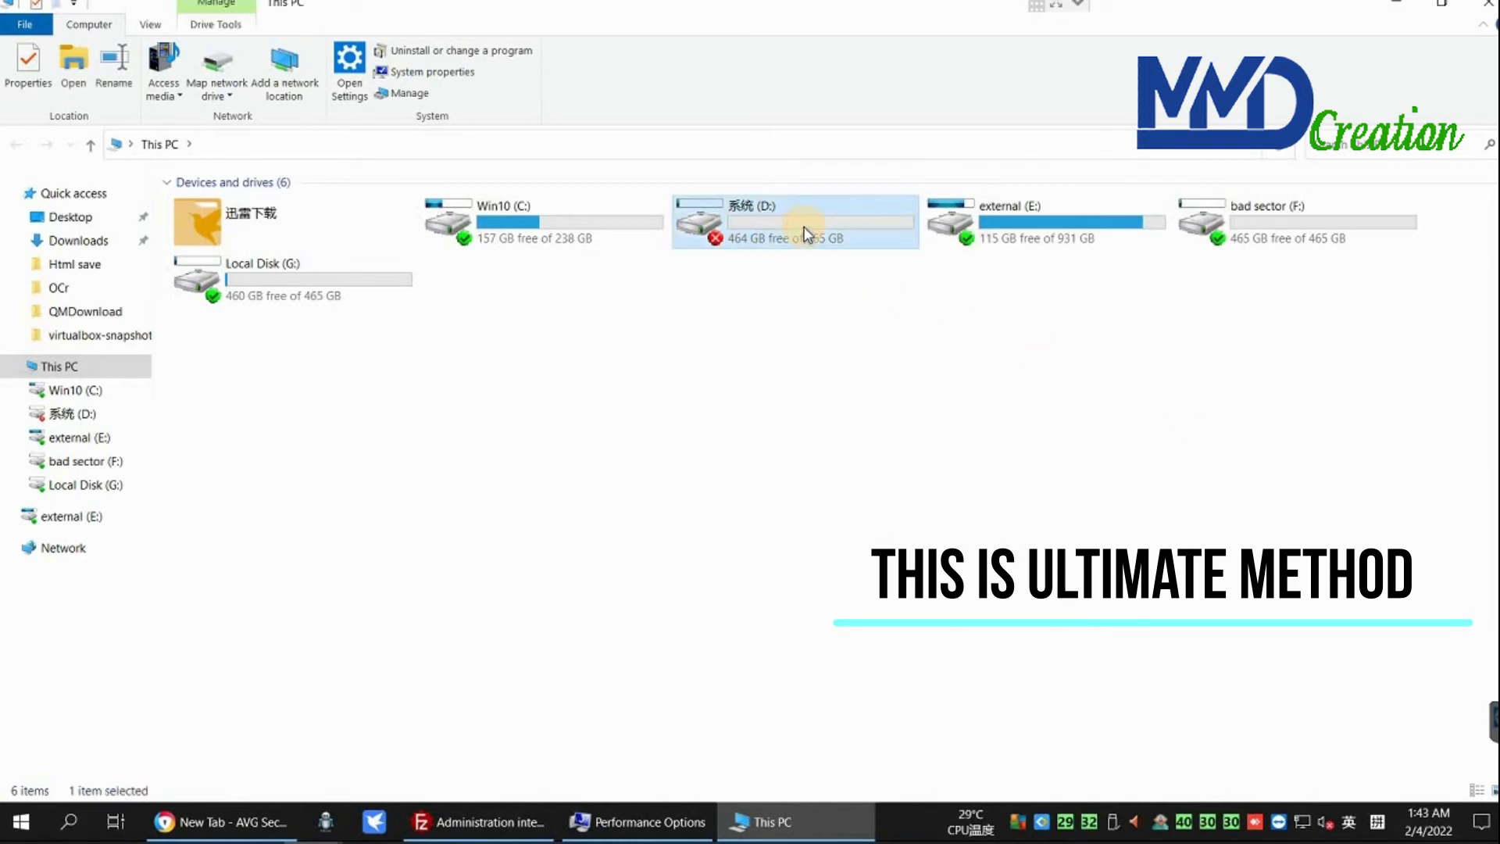
right_click(805, 228)
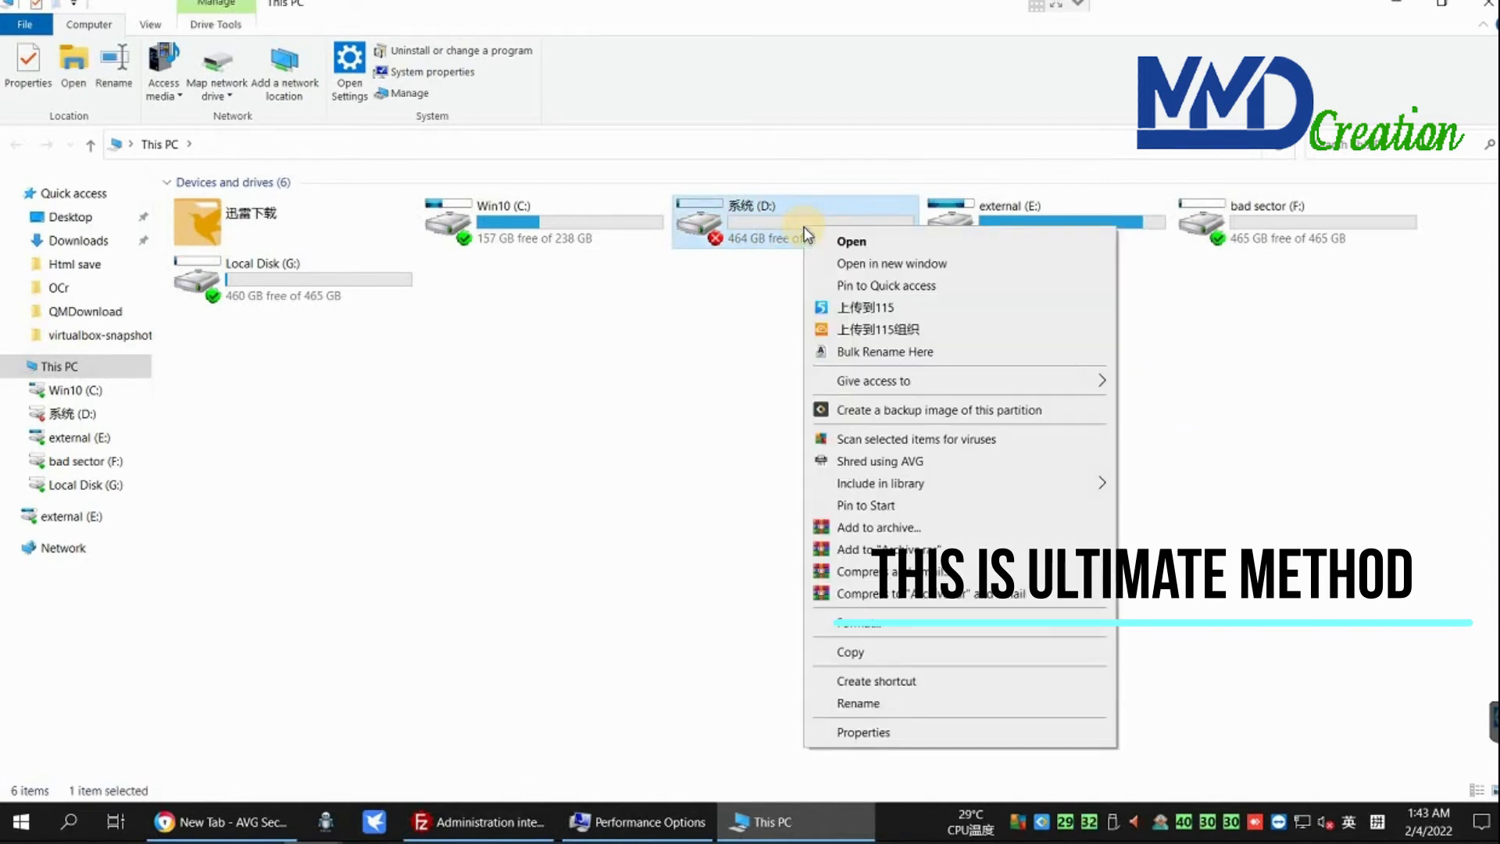
click(870, 622)
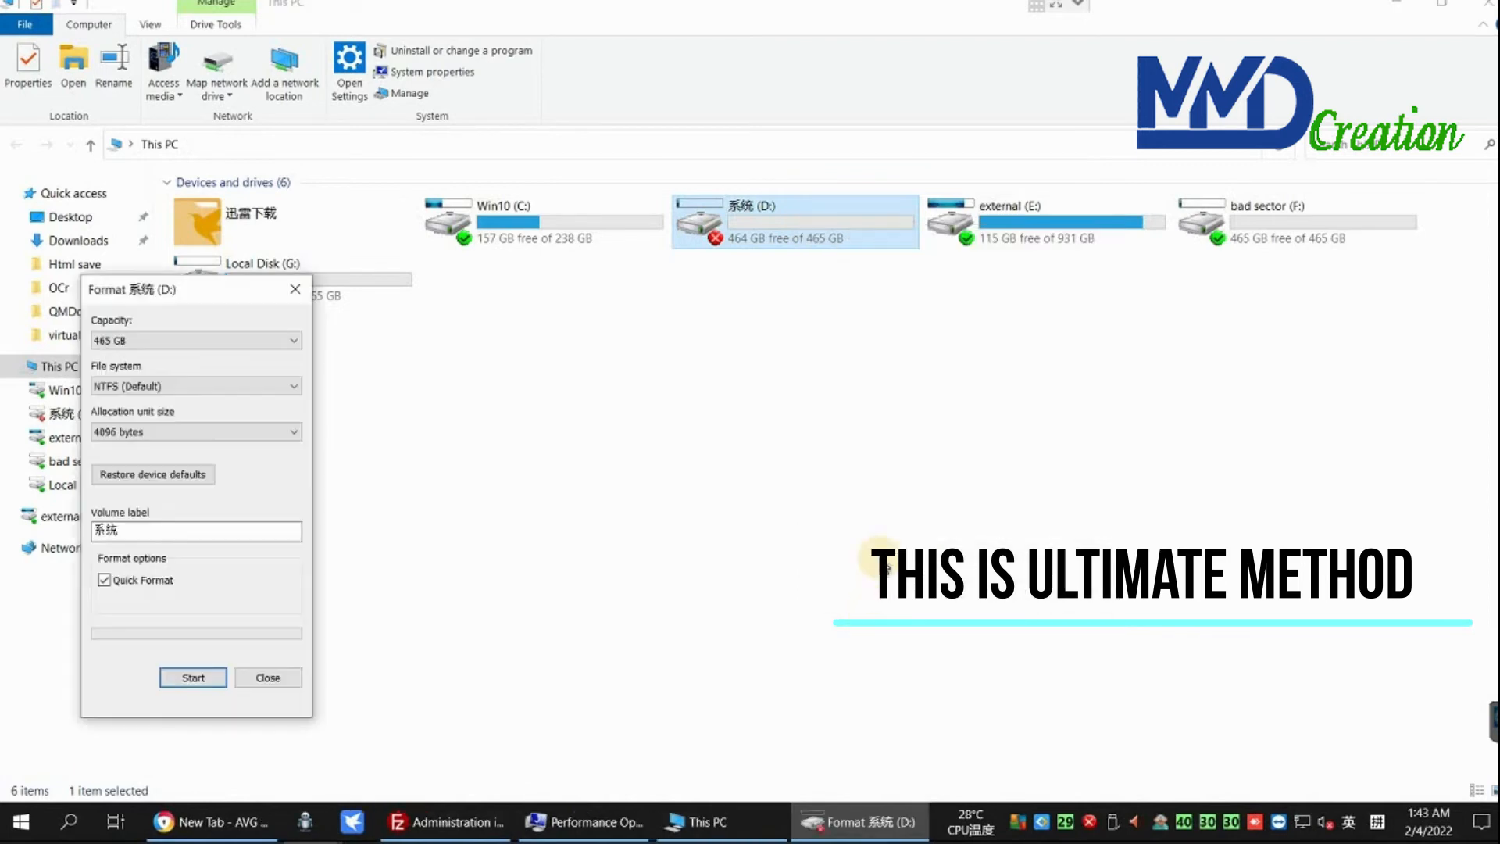
click(192, 678)
click(798, 403)
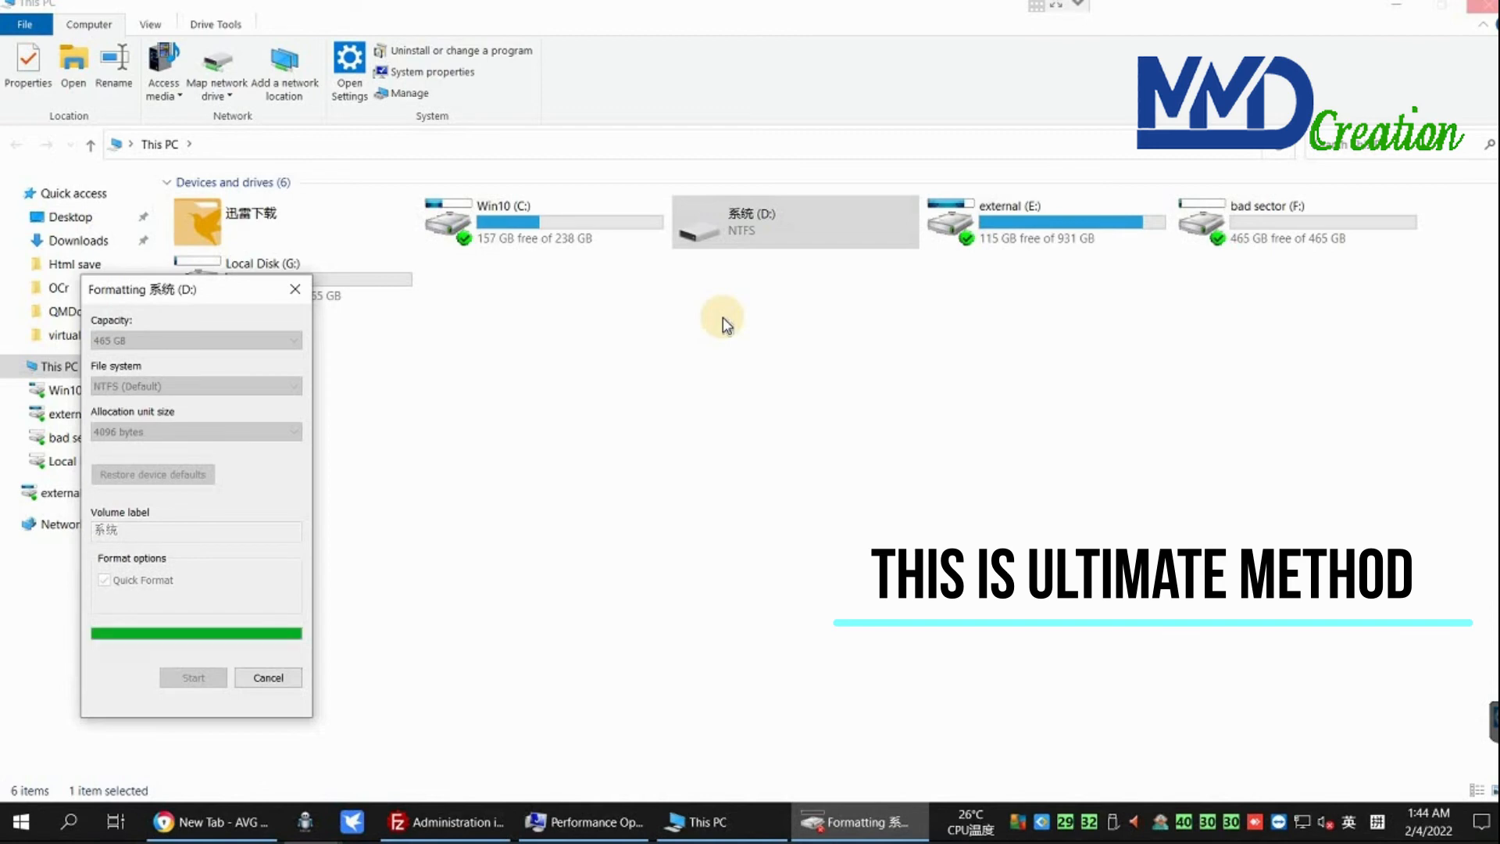
click(865, 406)
click(270, 680)
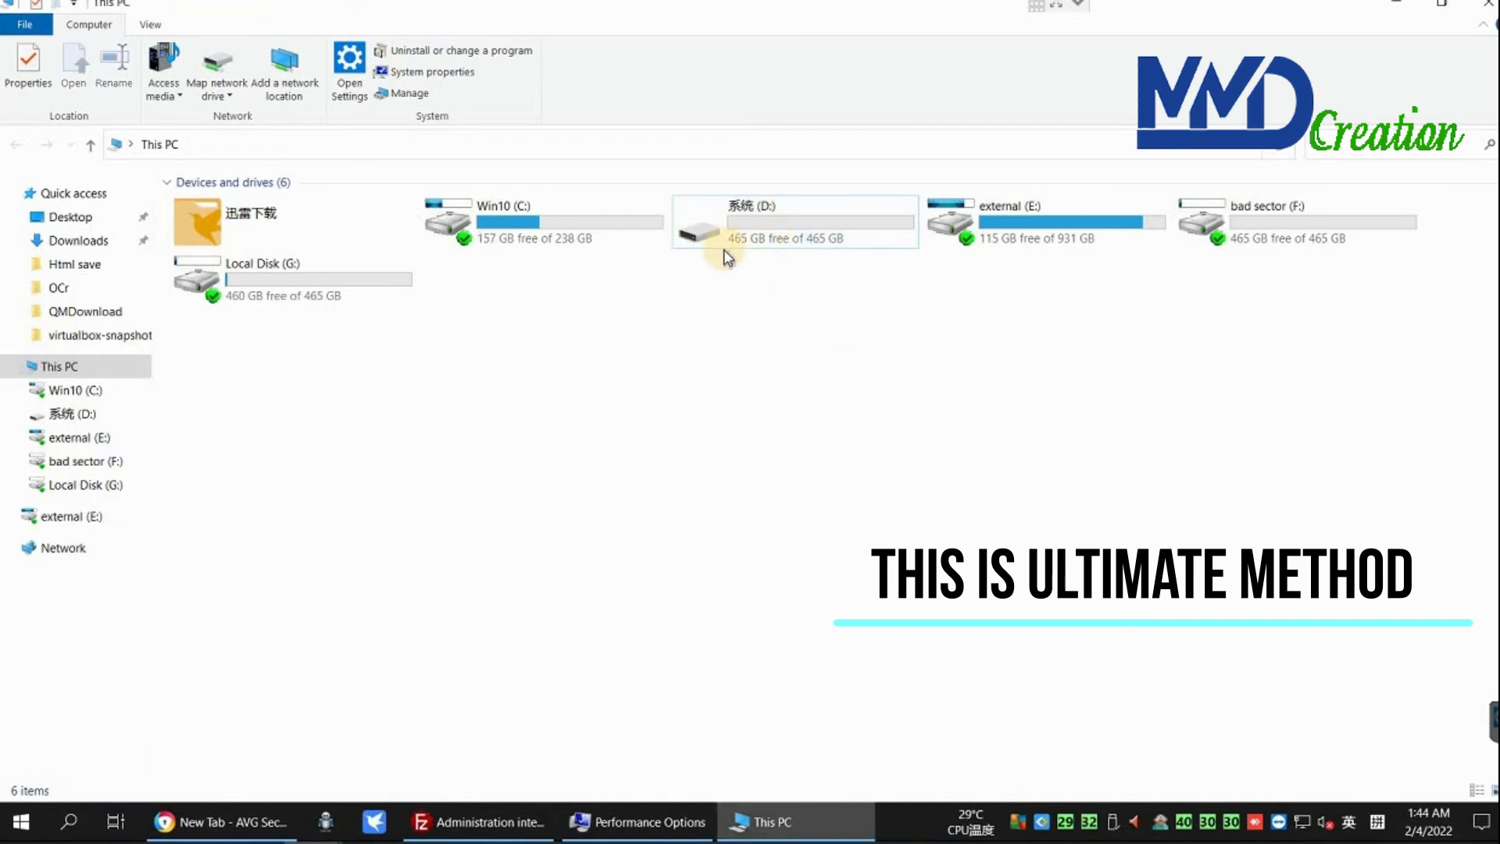
Step: Open the formatted drive D: to check its contents and return to This PC
double_click(784, 237)
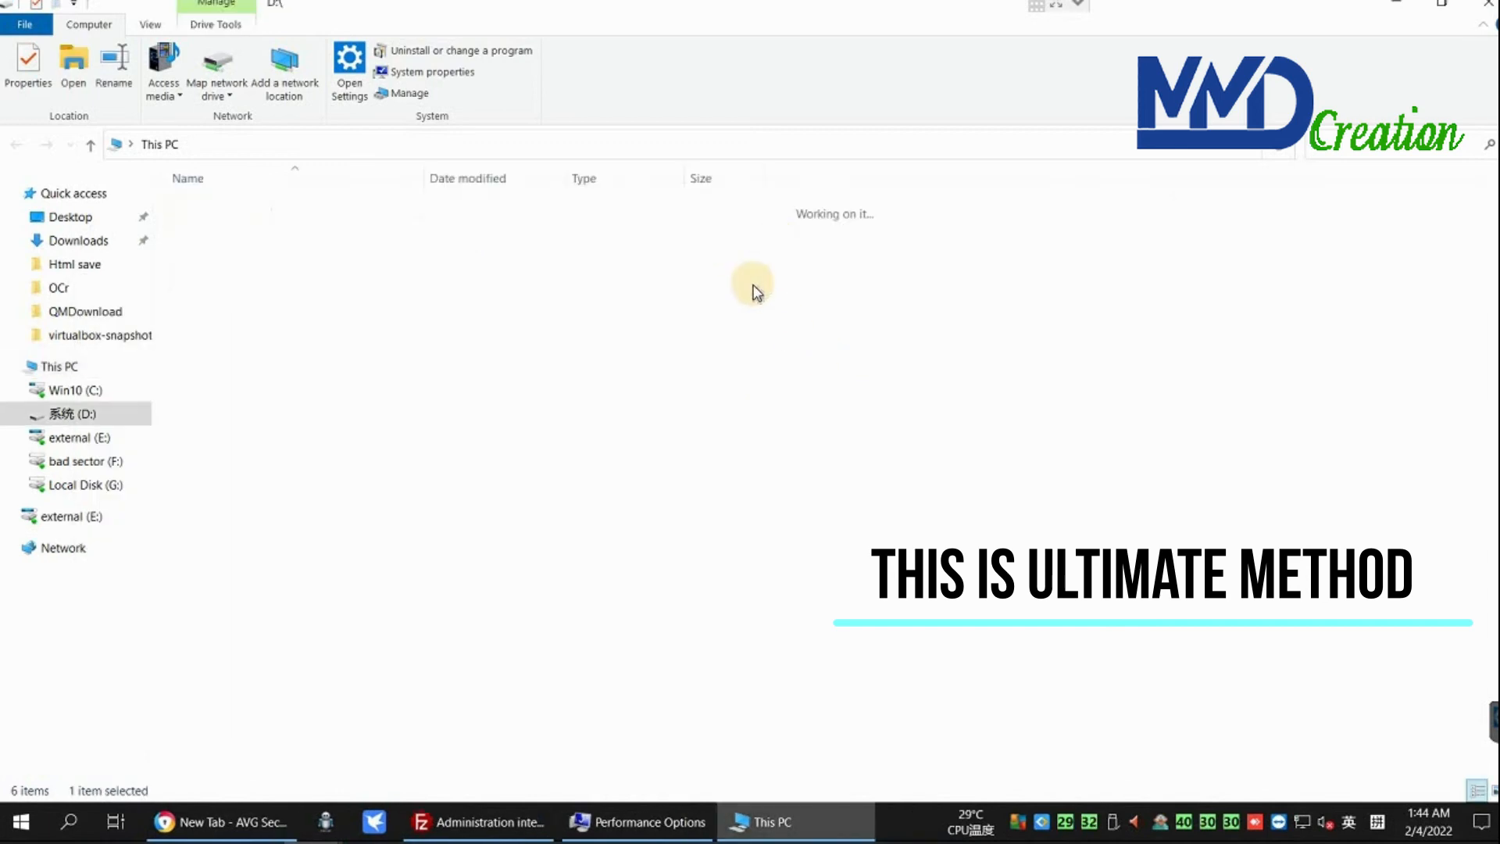
key(BackSpace)
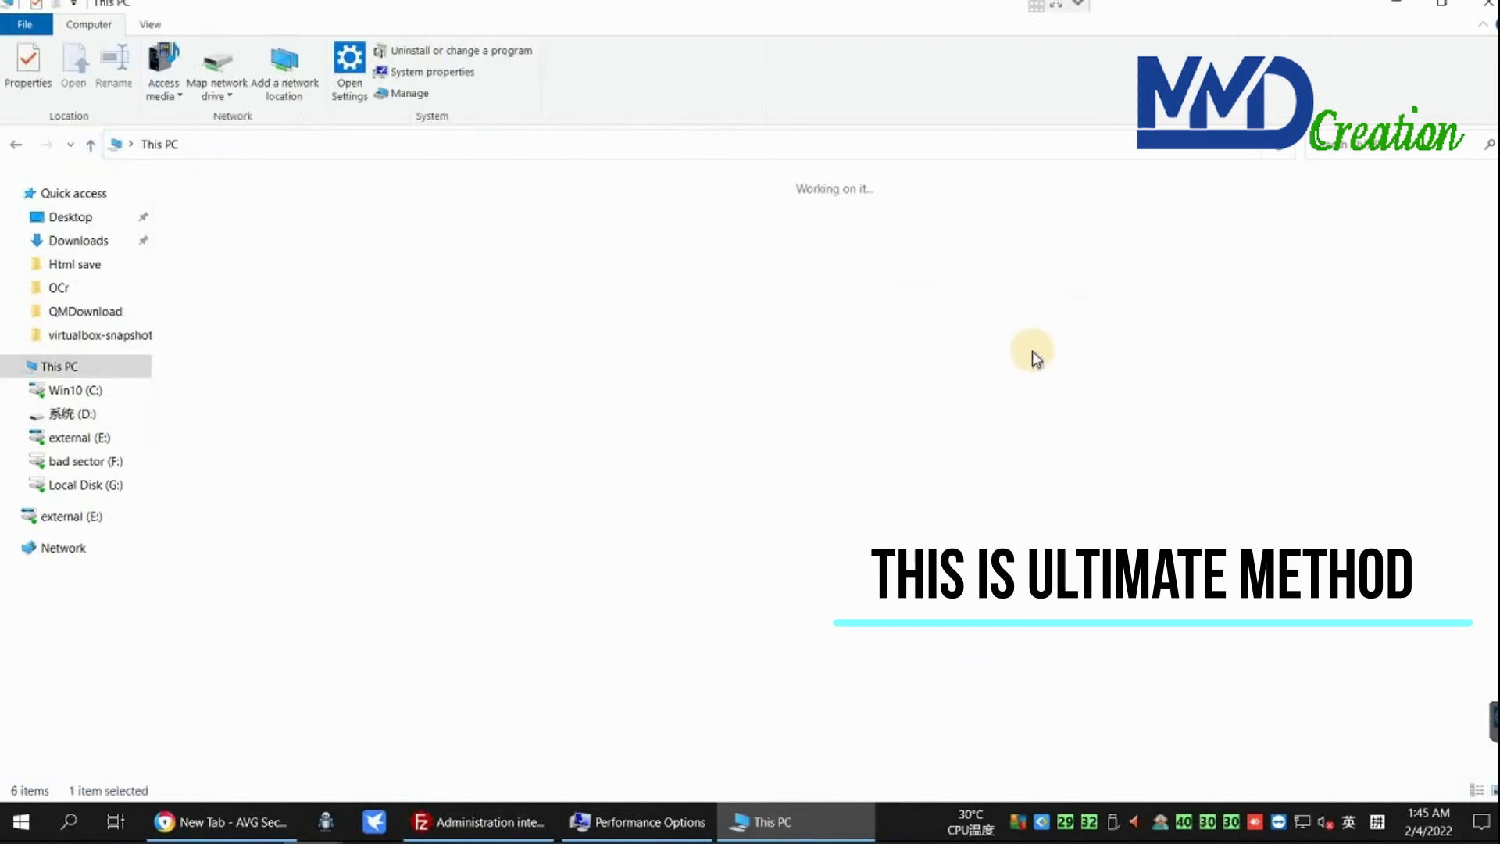
Step: Capture a region screenshot of about 1156 by 341 pixels covering the This PC drive list, with no drive selected
key(ctrl+alt+a)
drag(93, 14, 1476, 574)
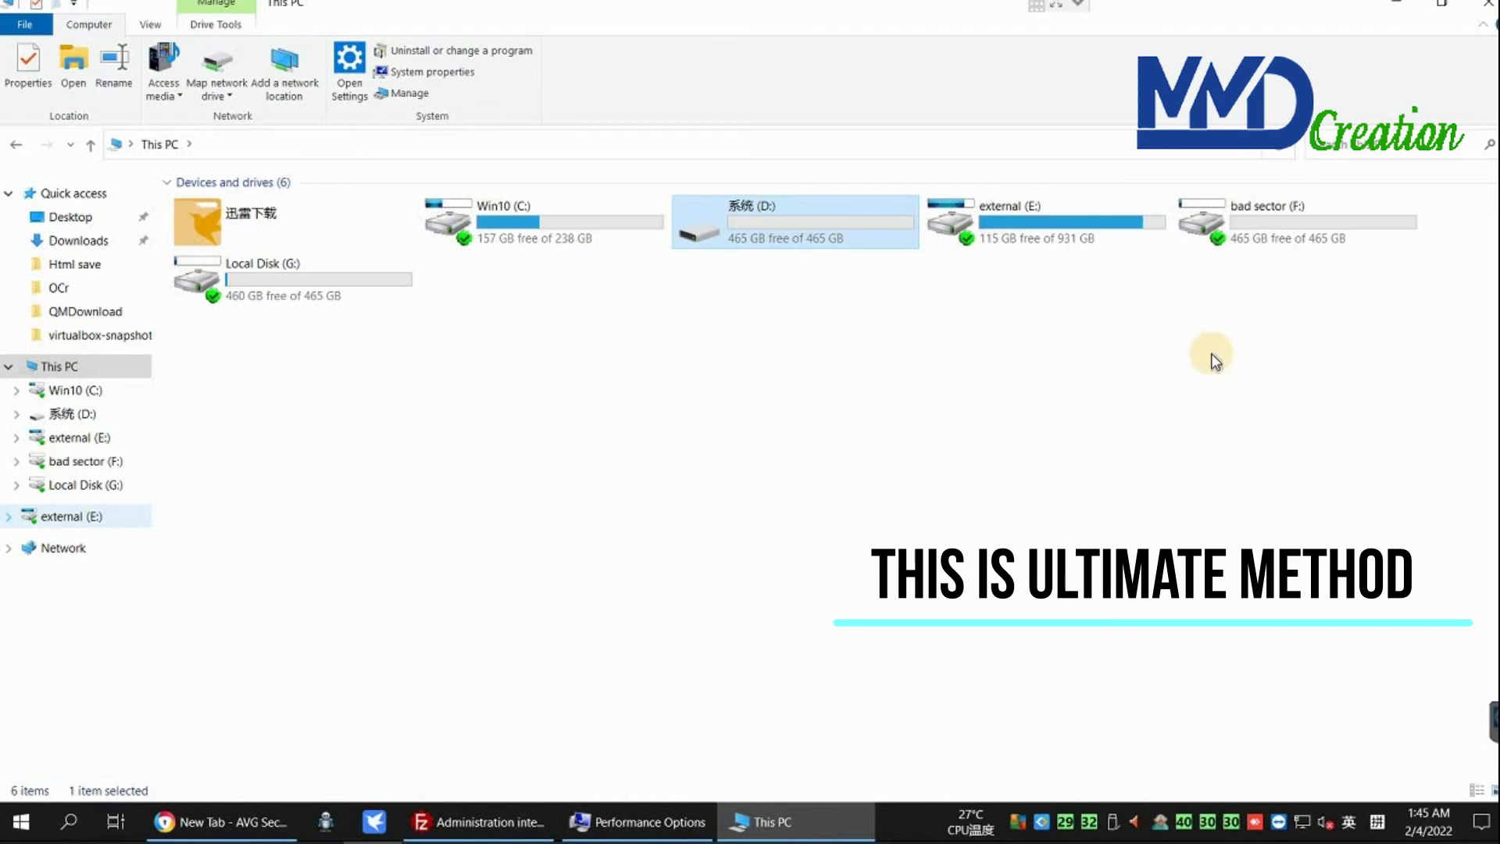
click(1084, 373)
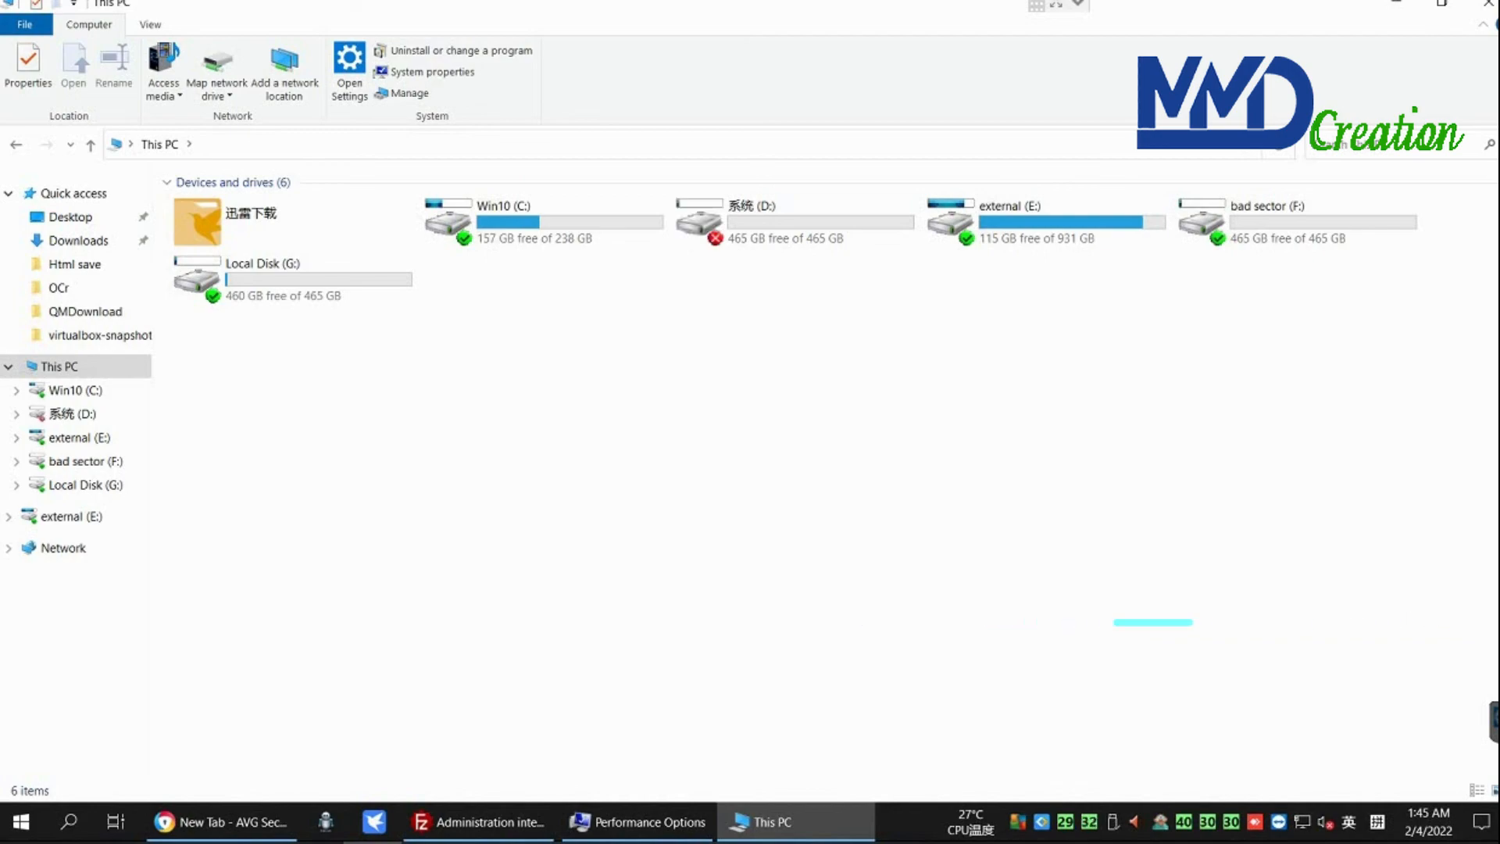
key(Print)
drag(61, 67, 1458, 479)
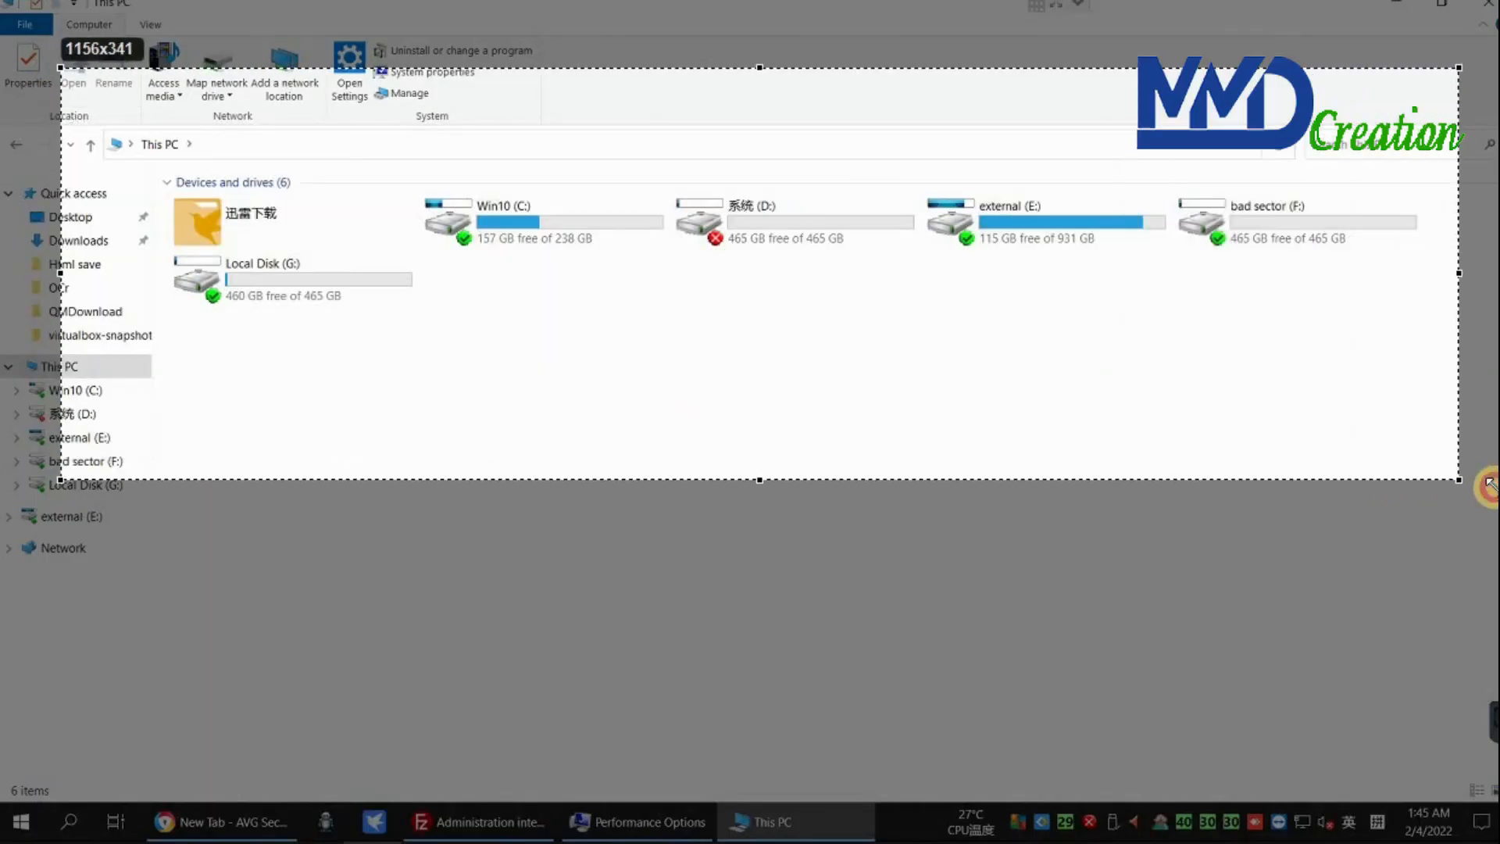
key(Return)
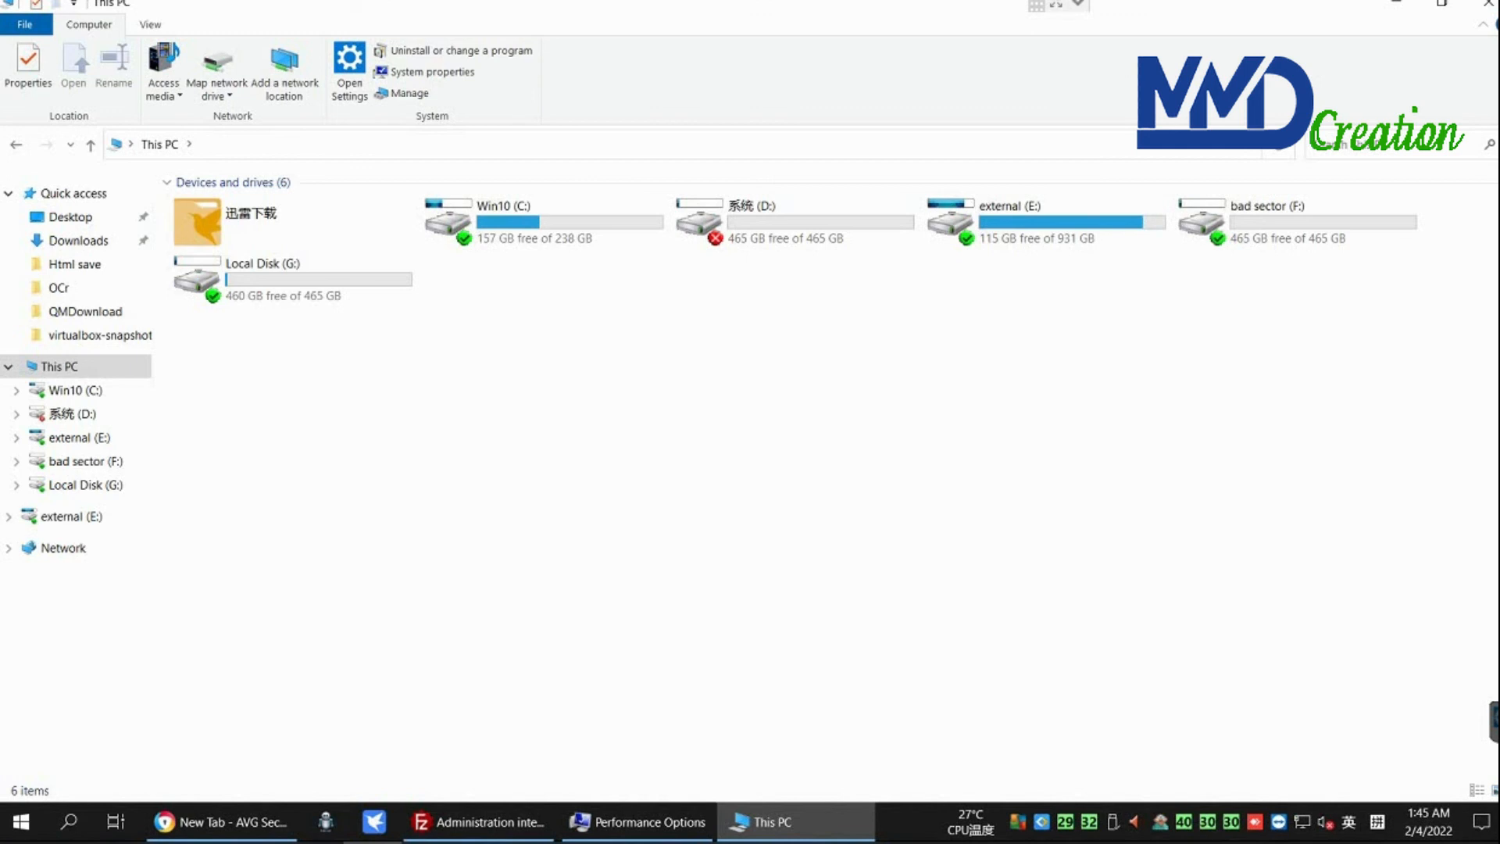